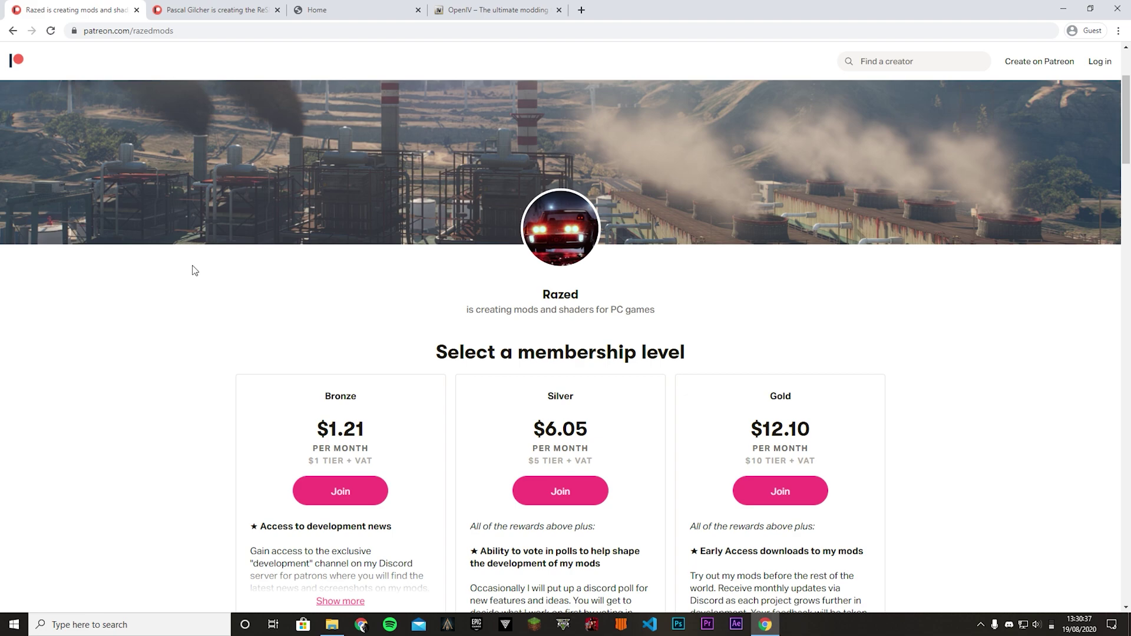
# Step: Compare the membership levels on the ReShade Ray Tracing shader's Patreon page and the Razed Patreon page
pyautogui.click(236, 8)
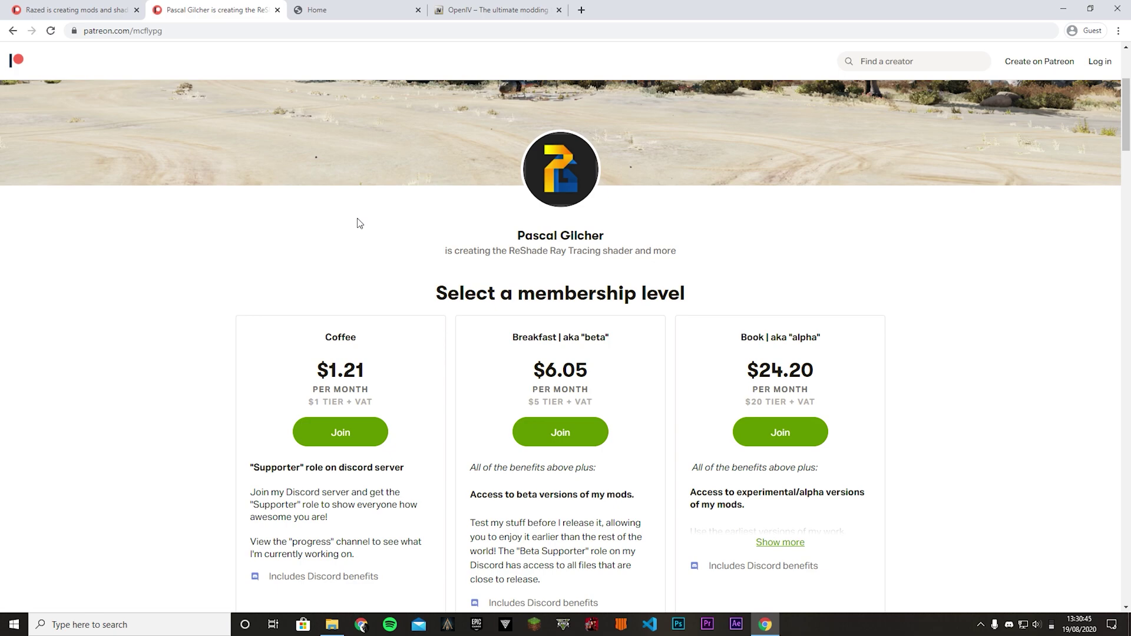
pyautogui.scroll(-3, 359, 222)
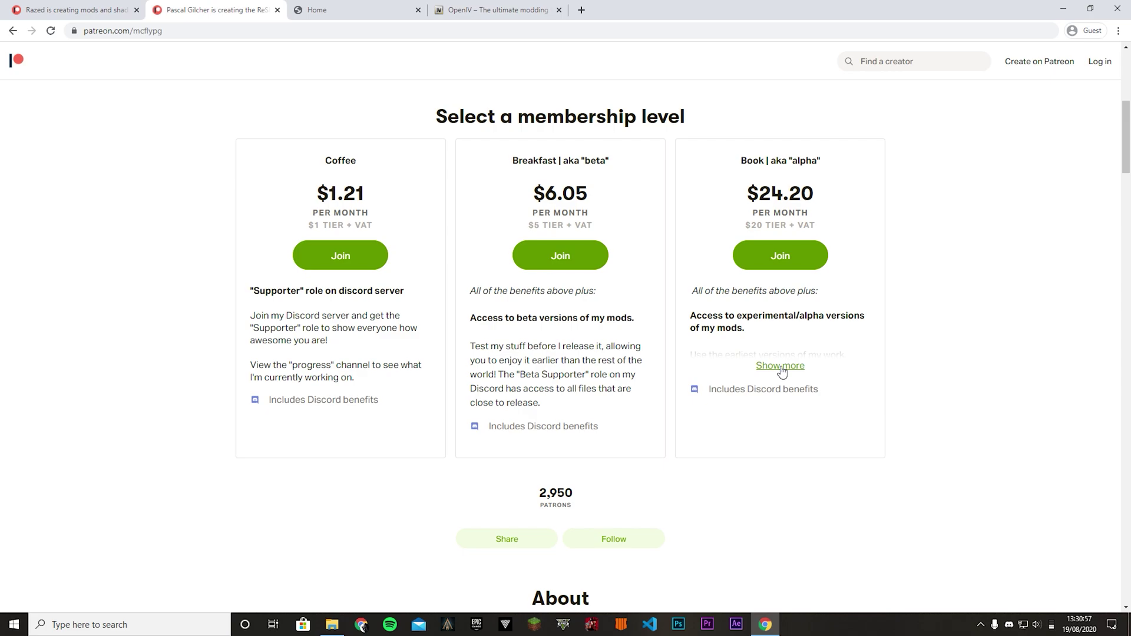
pyautogui.click(62, 9)
pyautogui.scroll(-2, 438, 303)
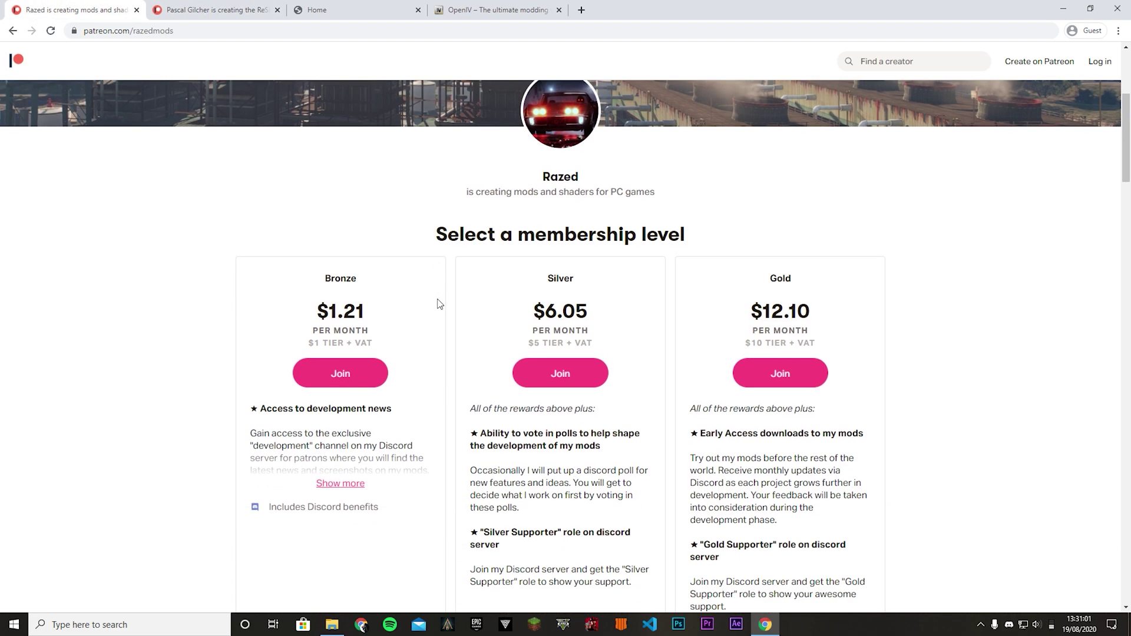
pyautogui.moveTo(540, 177); pyautogui.dragTo(604, 179)
pyautogui.click(603, 179)
pyautogui.scroll(-1, 611, 221)
pyautogui.scroll(3, 613, 200)
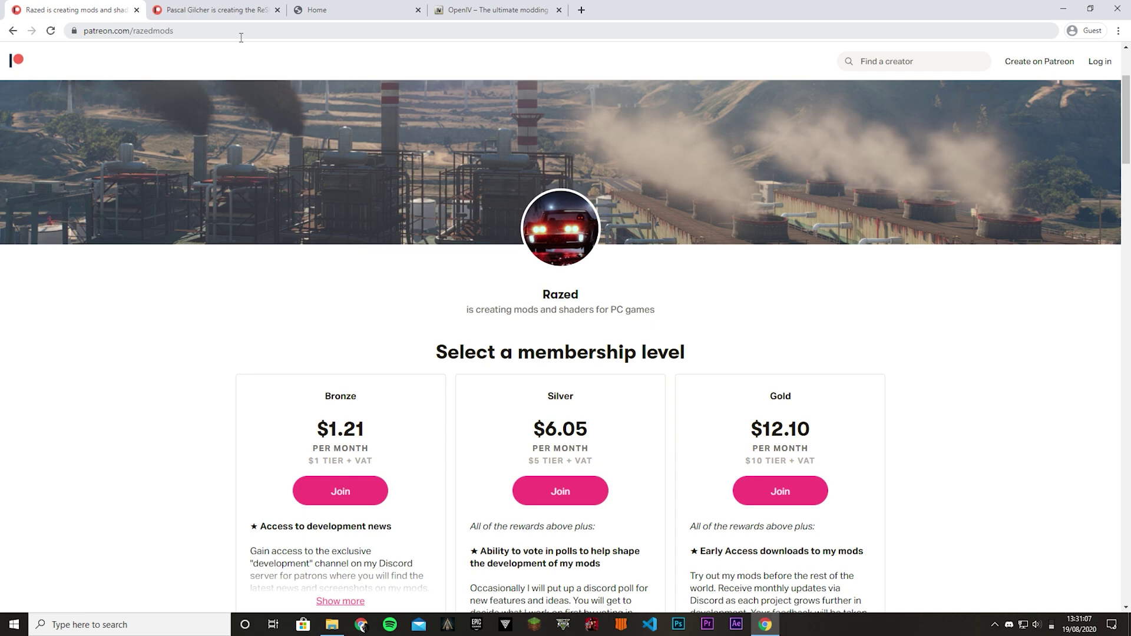
pyautogui.click(239, 34)
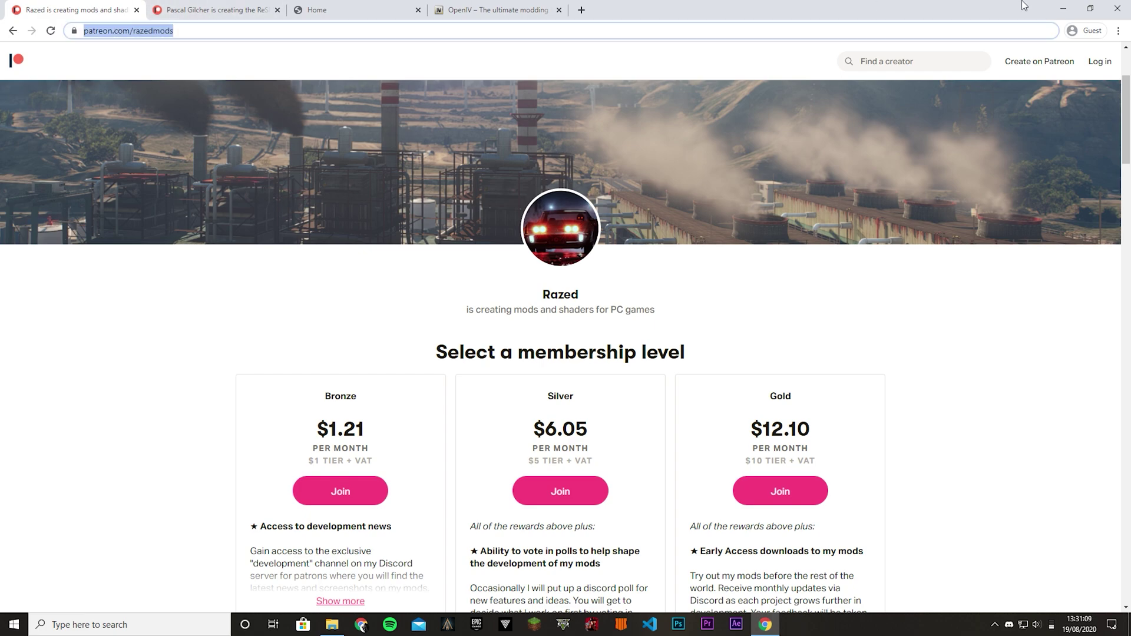
pyautogui.scroll(-2, 648, 265)
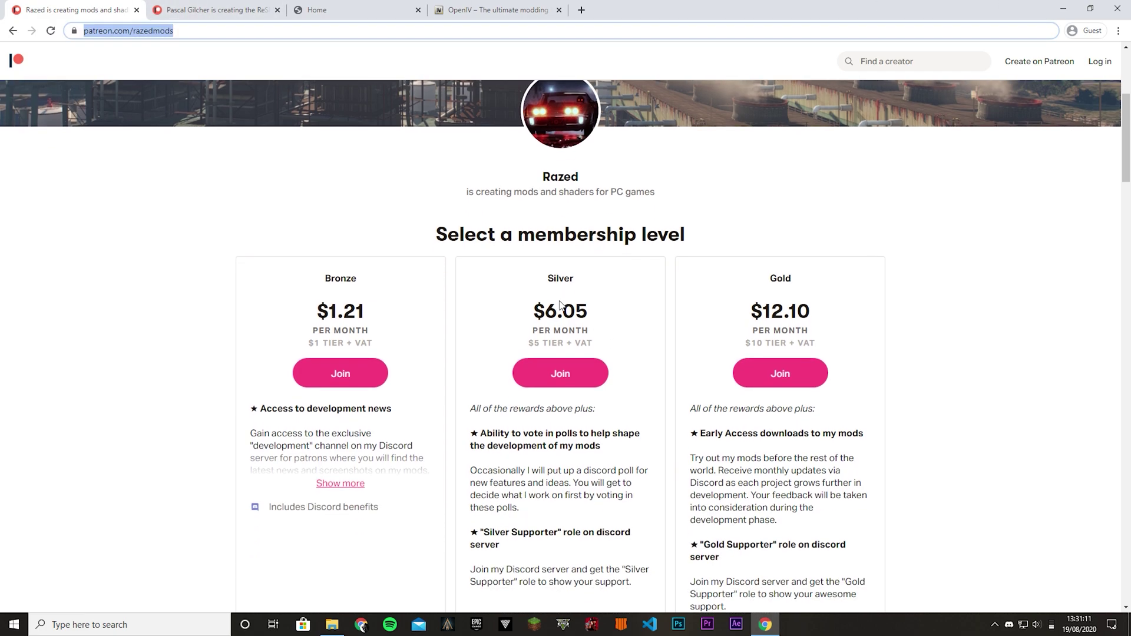
pyautogui.click(194, 229)
pyautogui.scroll(-2, 714, 292)
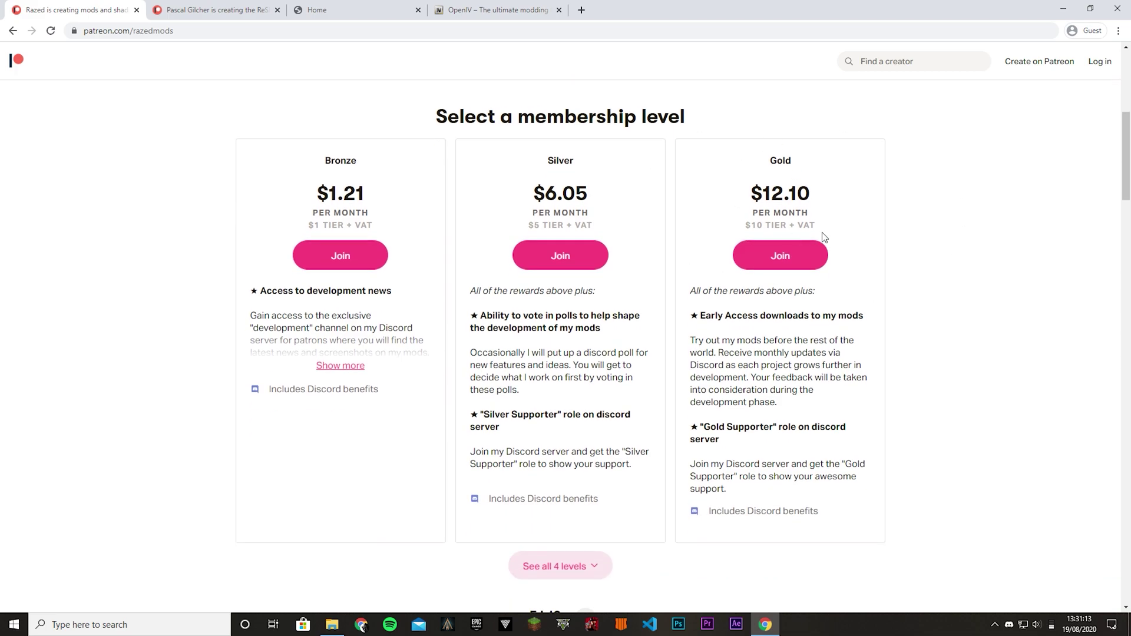
# Step: Examine the Gold tier's price and Discord benefits on the Razed Patreon page
pyautogui.moveTo(767, 196); pyautogui.dragTo(818, 199)
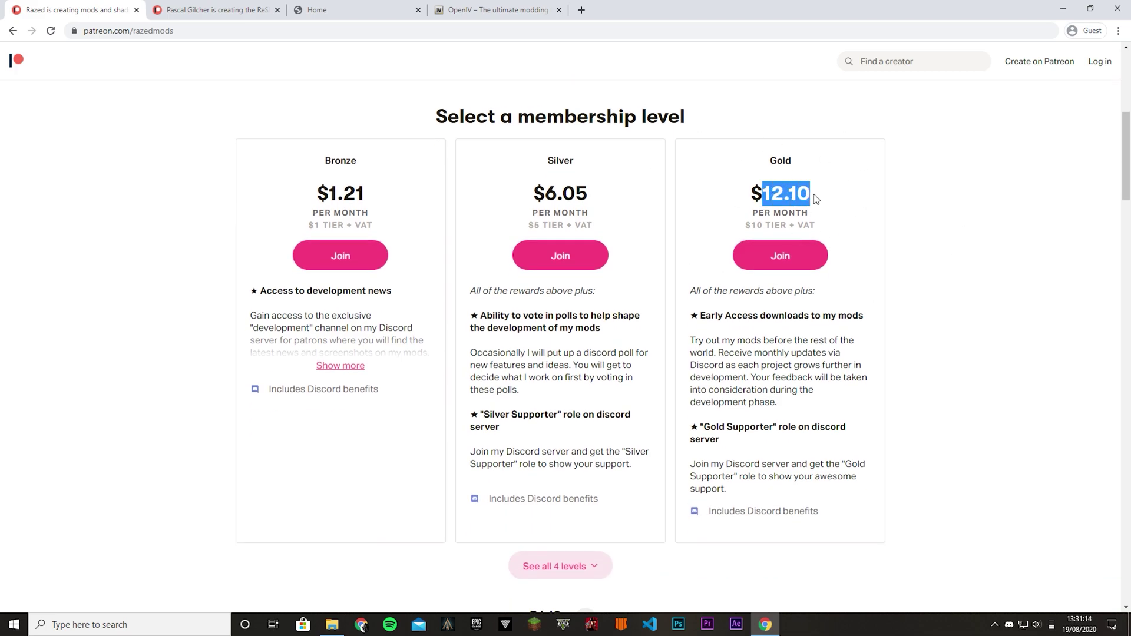
pyautogui.click(923, 196)
pyautogui.moveTo(750, 225); pyautogui.dragTo(789, 226)
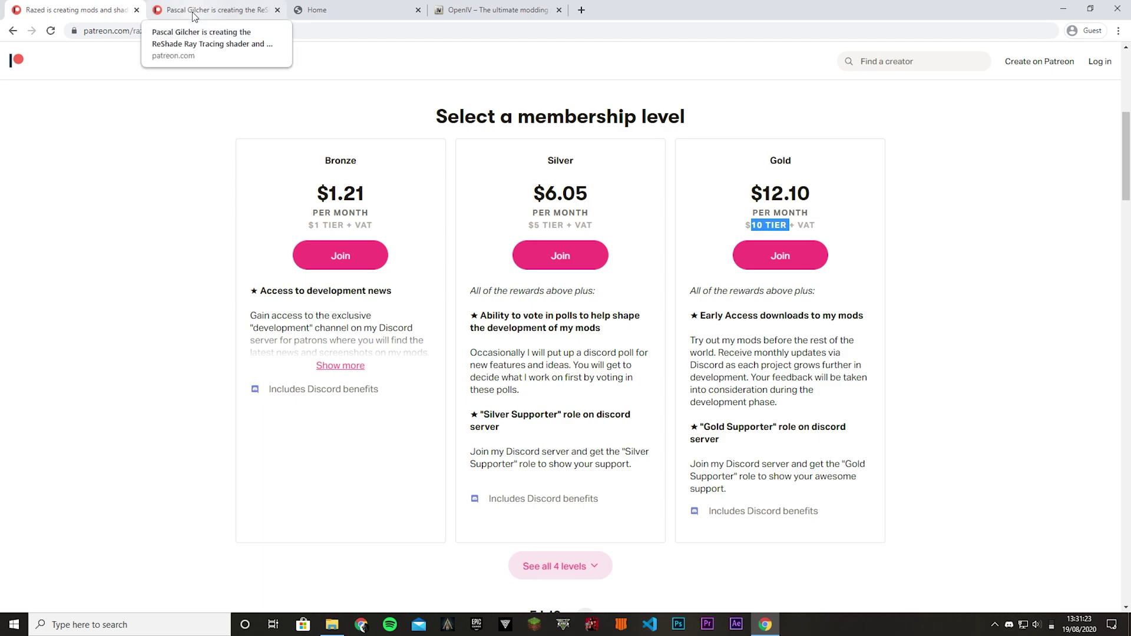
pyautogui.click(912, 259)
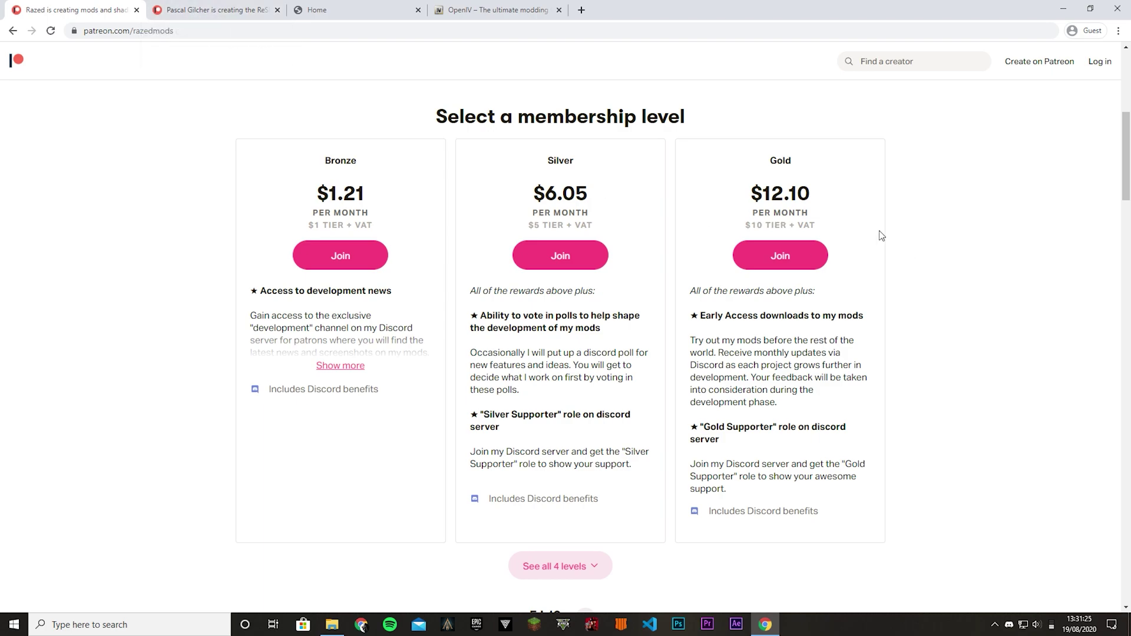
pyautogui.moveTo(708, 511); pyautogui.dragTo(808, 512)
pyautogui.click(752, 517)
# Step: Examine the Breakfast "beta" and Book "alpha" tiers on the ReShade Ray Tracing shader's Patreon page, expanding the Book tier's full description
pyautogui.click(243, 13)
pyautogui.scroll(6, 514, 412)
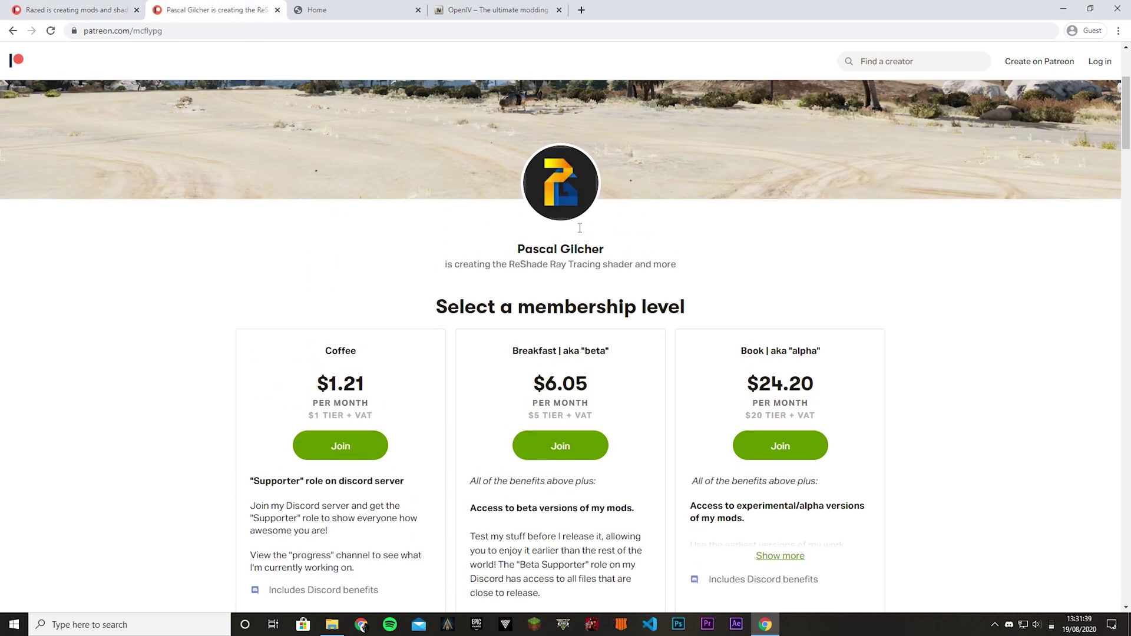
pyautogui.scroll(-14, 514, 412)
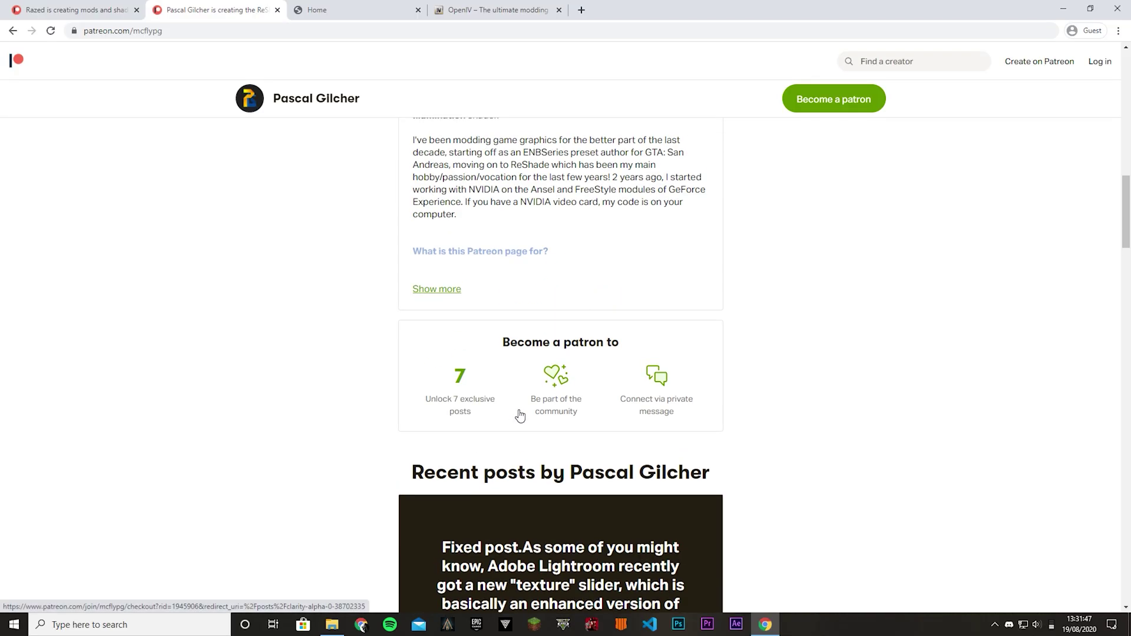
pyautogui.scroll(8, 521, 412)
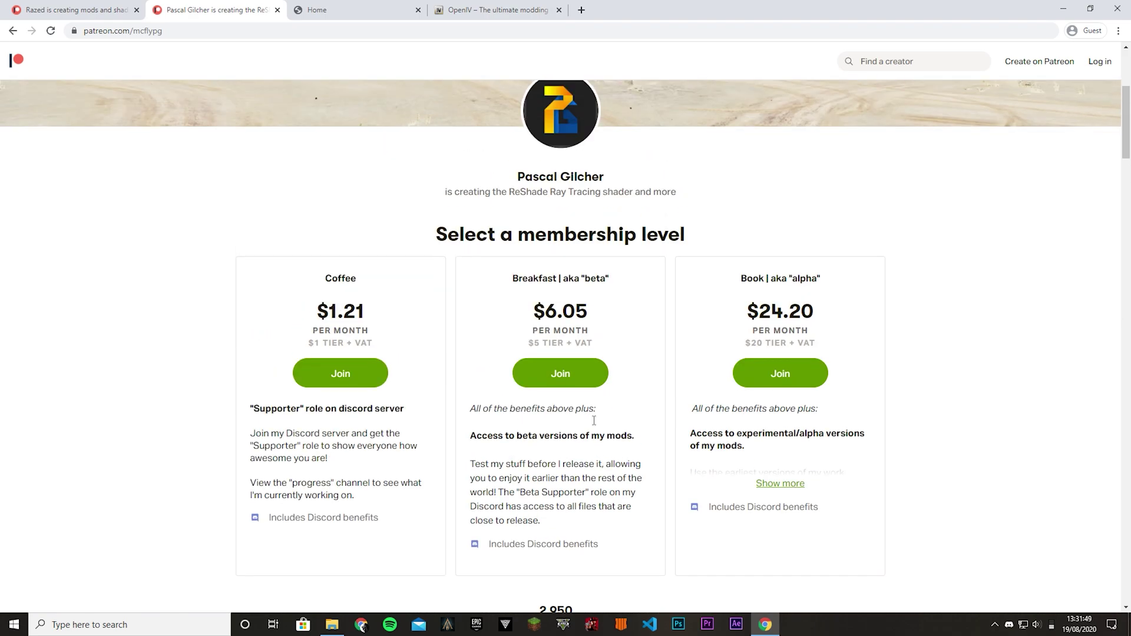
pyautogui.click(771, 484)
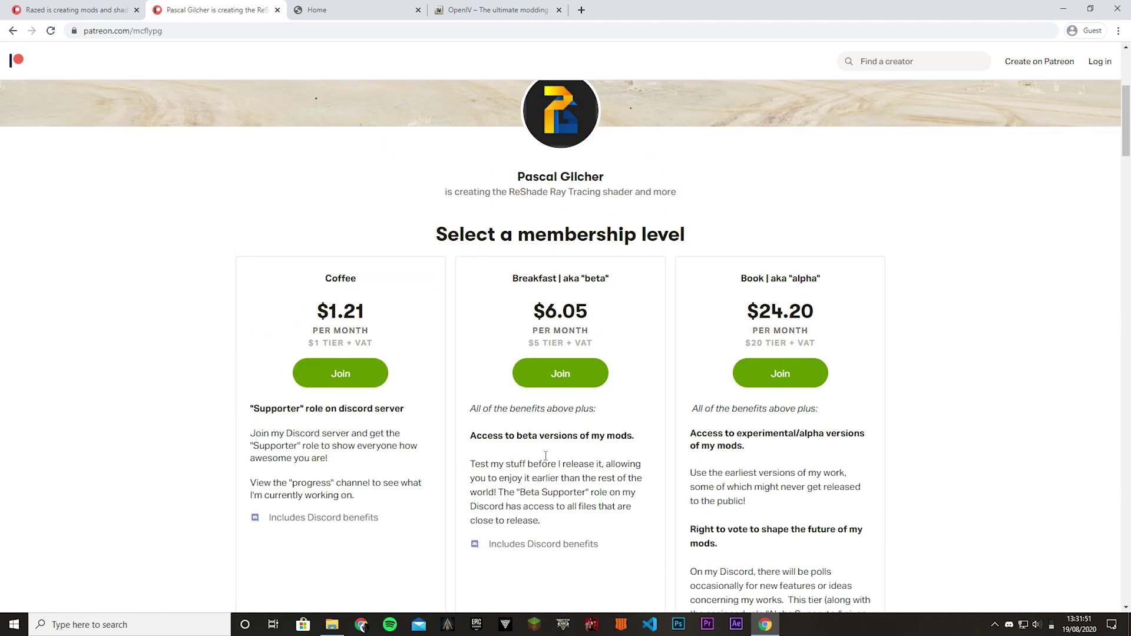
pyautogui.moveTo(542, 318); pyautogui.dragTo(595, 318)
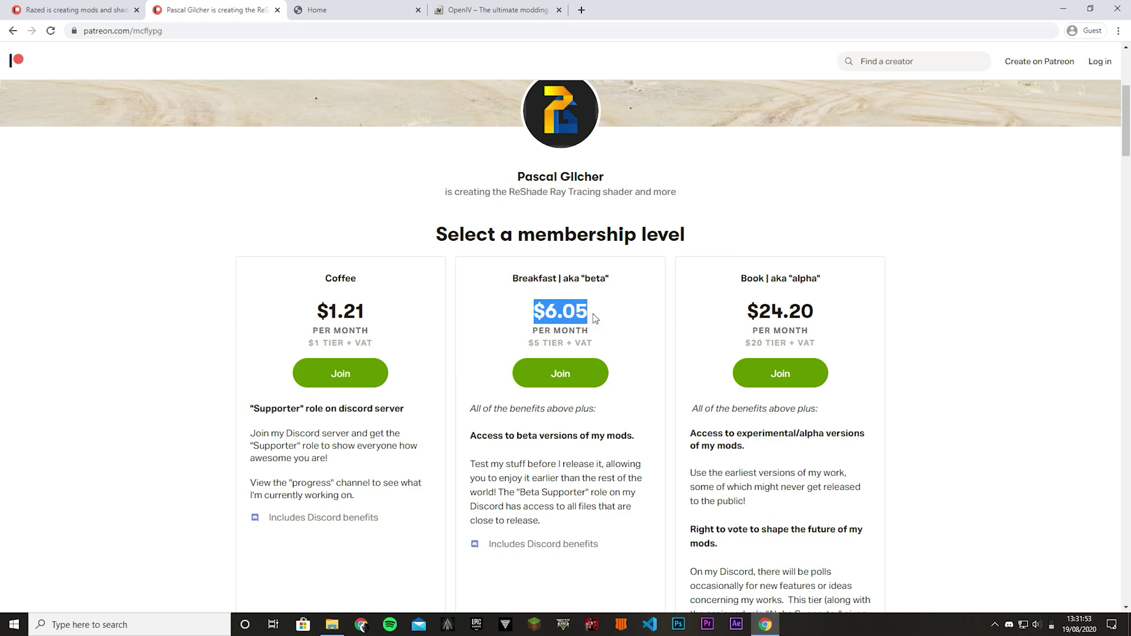
pyautogui.click(595, 318)
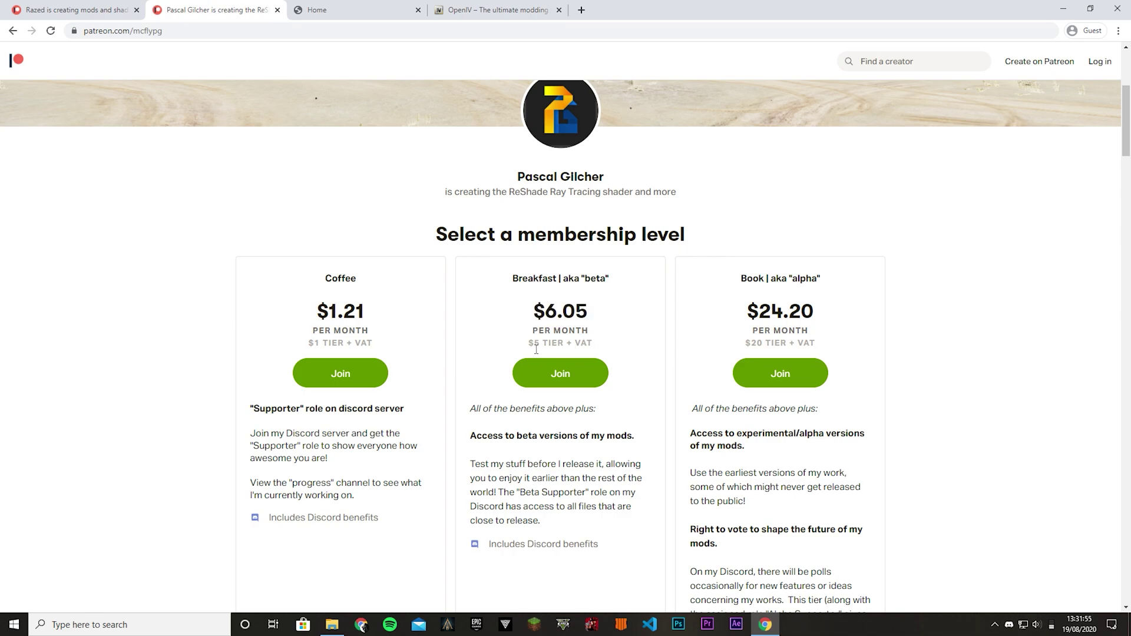
pyautogui.moveTo(519, 278); pyautogui.dragTo(608, 289)
pyautogui.click(612, 289)
pyautogui.scroll(-1, 841, 348)
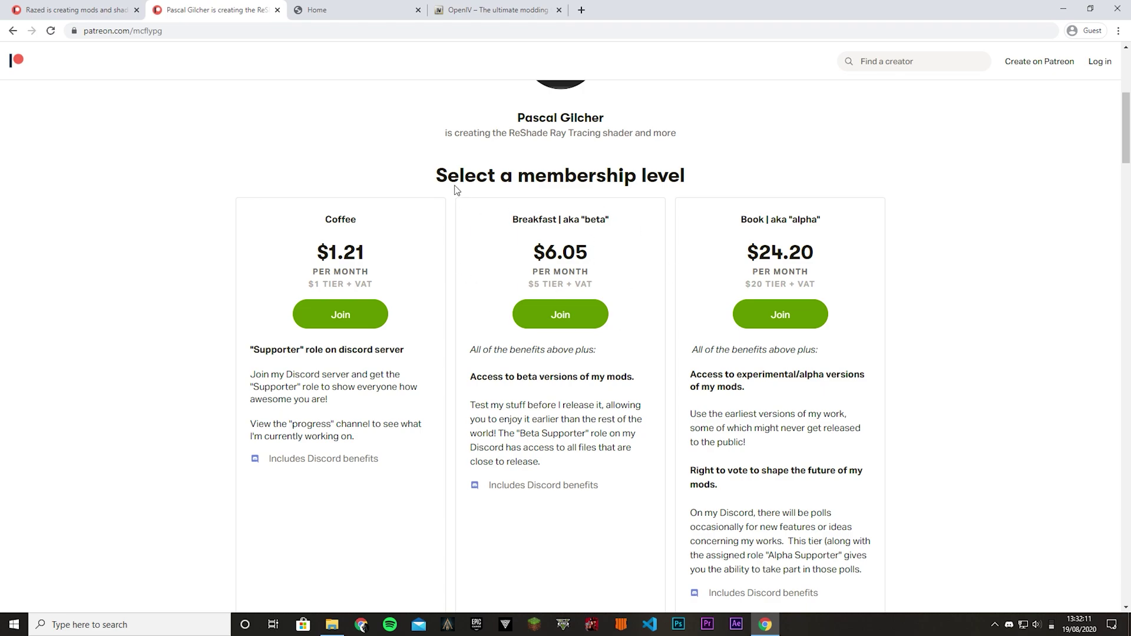
# Step: View the ReShade and OpenIV home pages where the required tools are offered for download
pyautogui.click(364, 6)
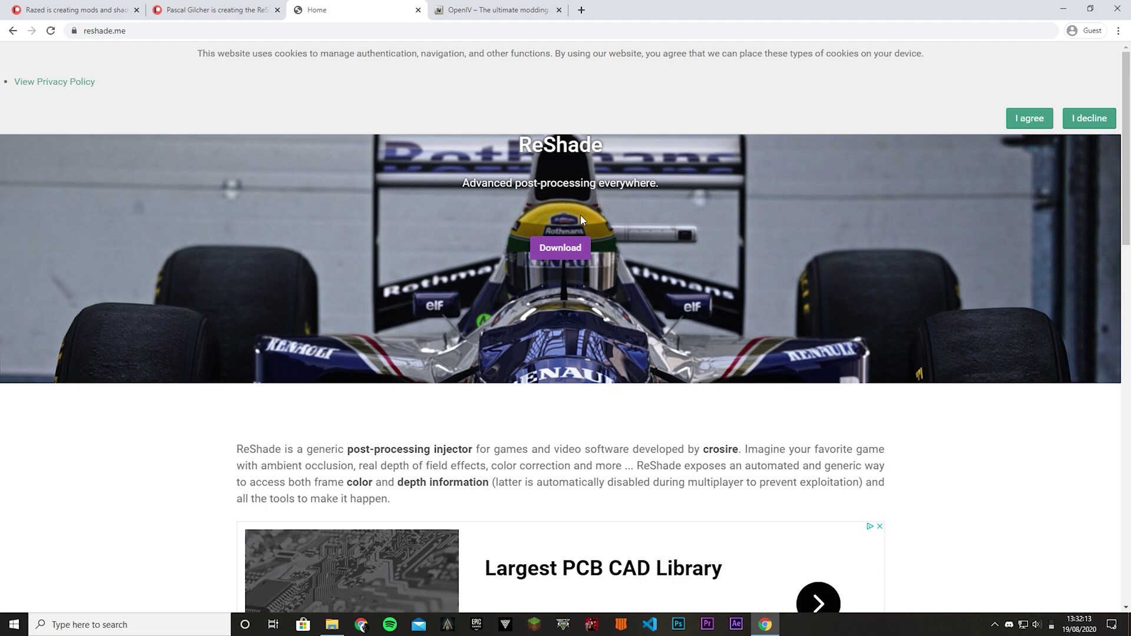
pyautogui.click(207, 7)
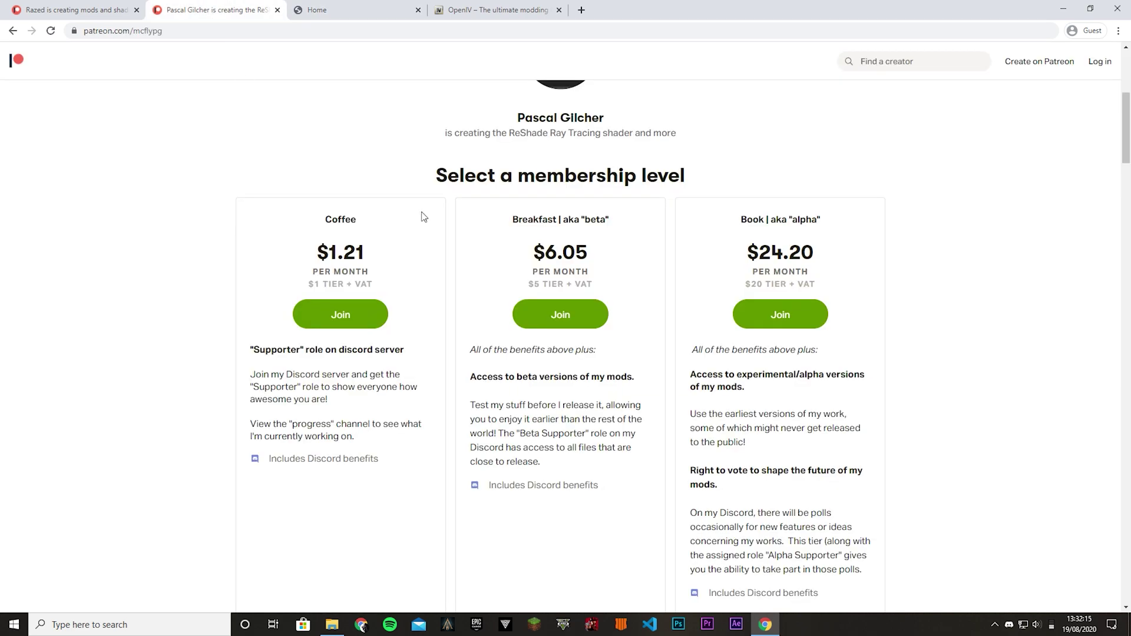
pyautogui.scroll(-5, 558, 340)
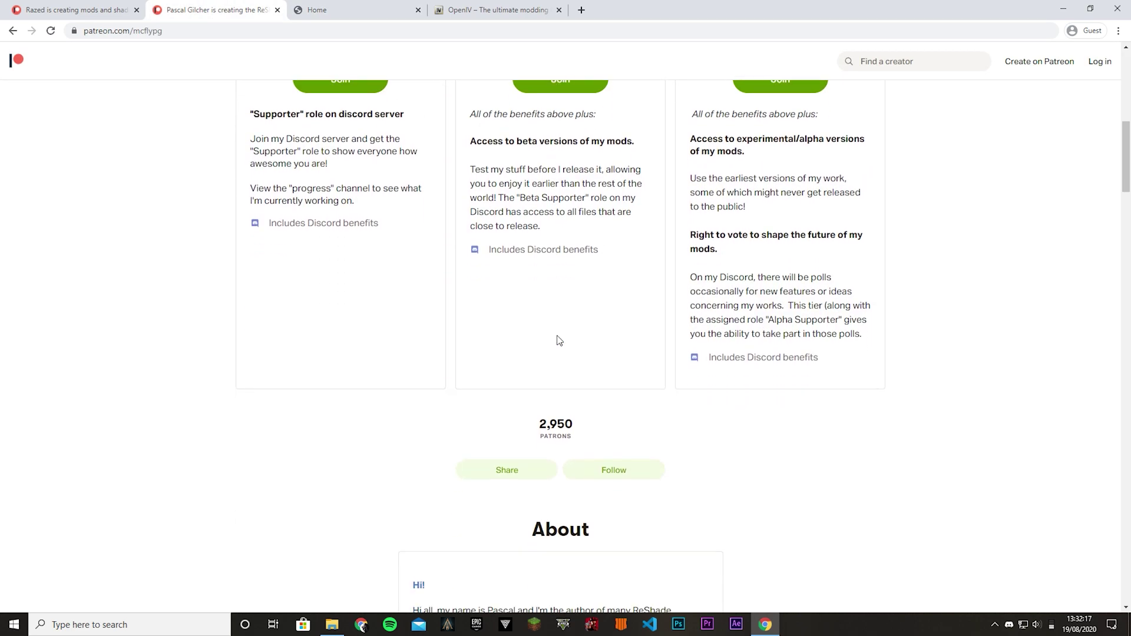
pyautogui.click(364, 6)
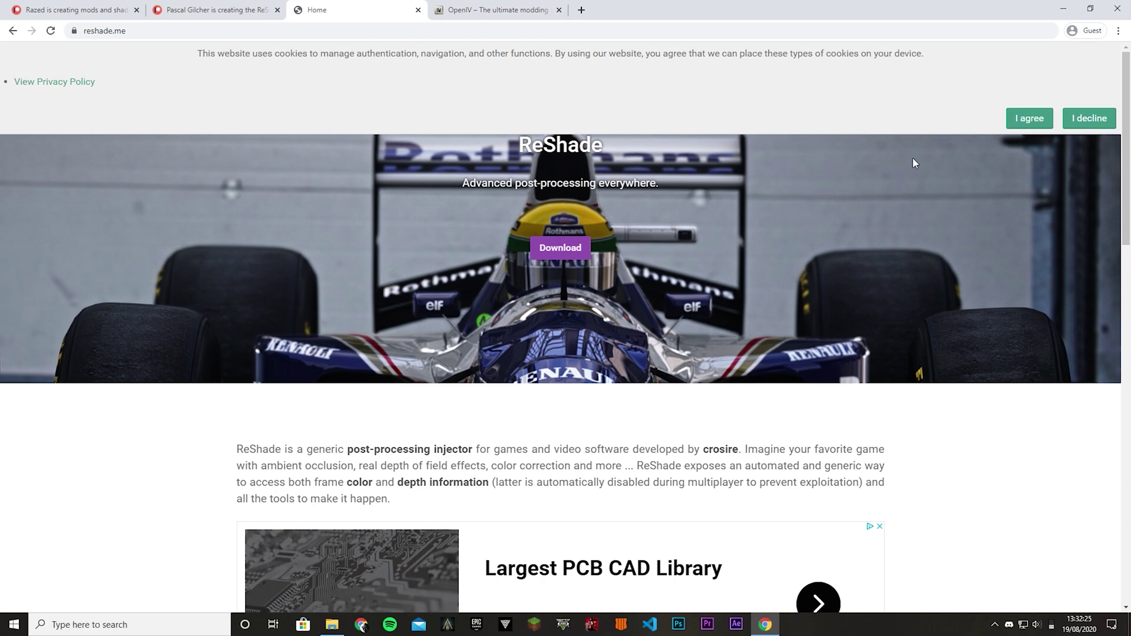
pyautogui.click(472, 8)
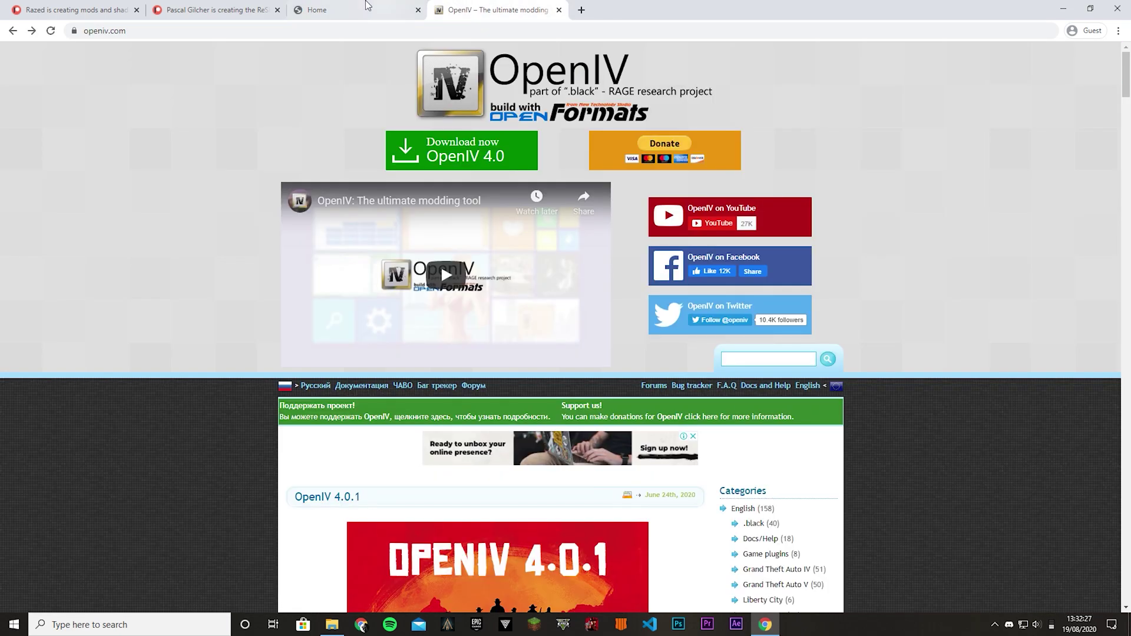
pyautogui.click(377, 7)
pyautogui.click(459, 7)
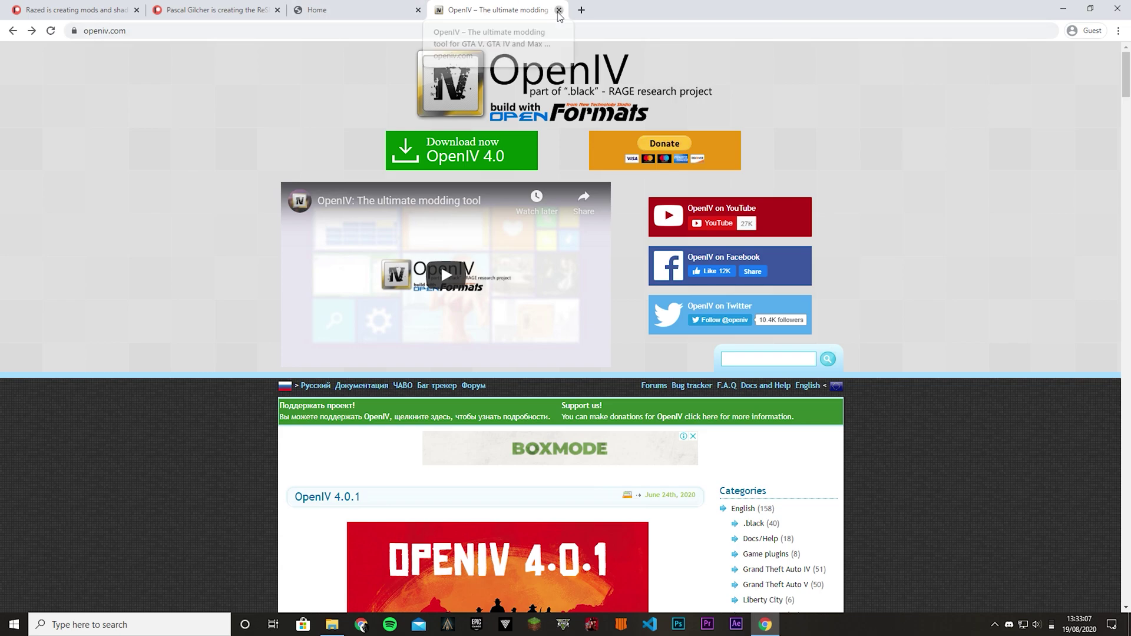
# Step: Close the OpenIV page and download the ReShade 4.7.0 setup from the ReShade site
pyautogui.click(558, 11)
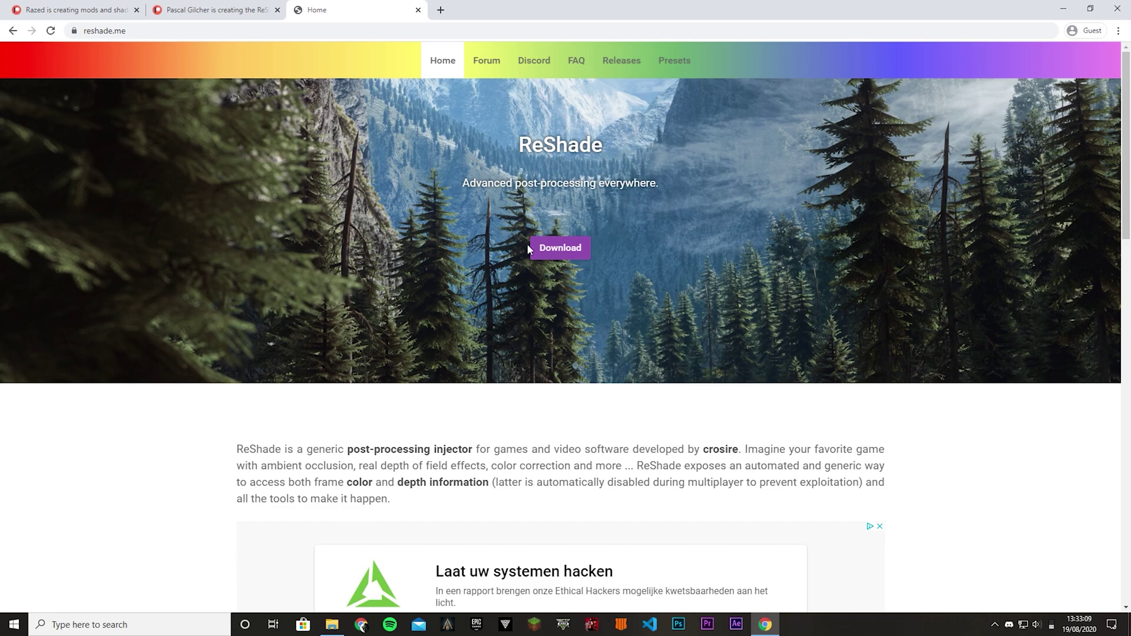
pyautogui.click(543, 247)
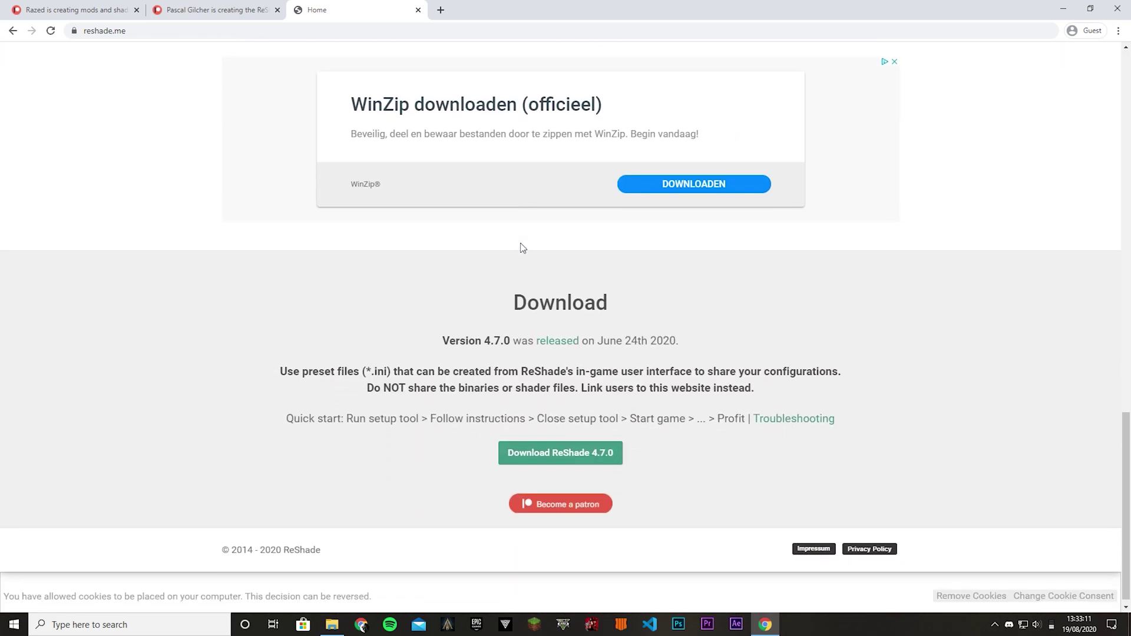
pyautogui.click(611, 457)
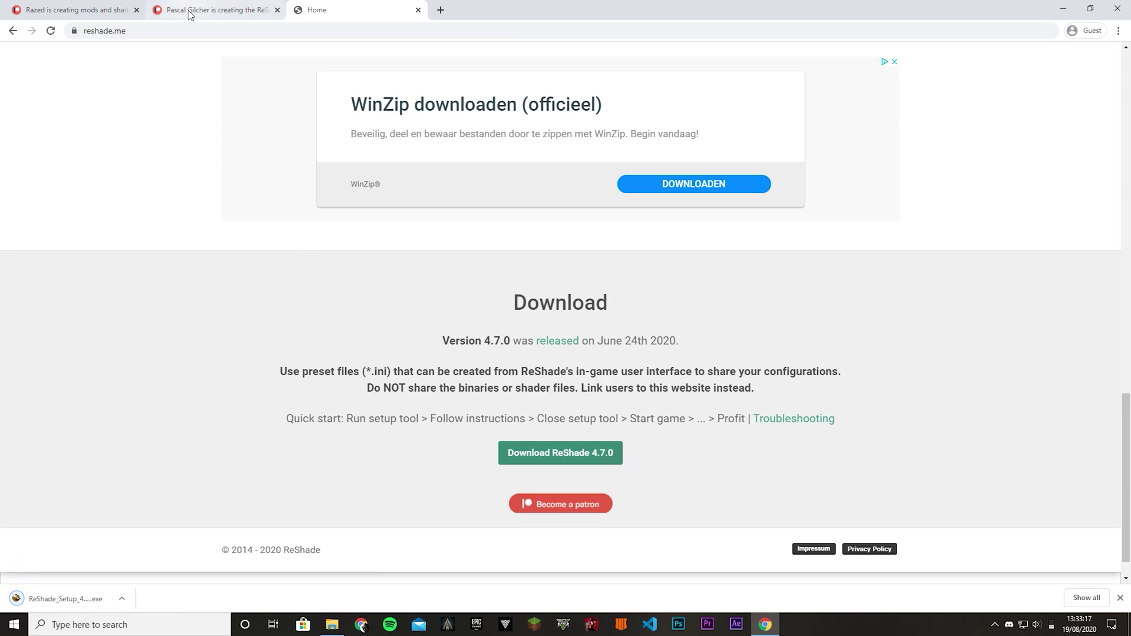
# Step: Review the membership tiers and their benefits once more on the ReShade Ray Tracing shader's Patreon page
pyautogui.click(216, 9)
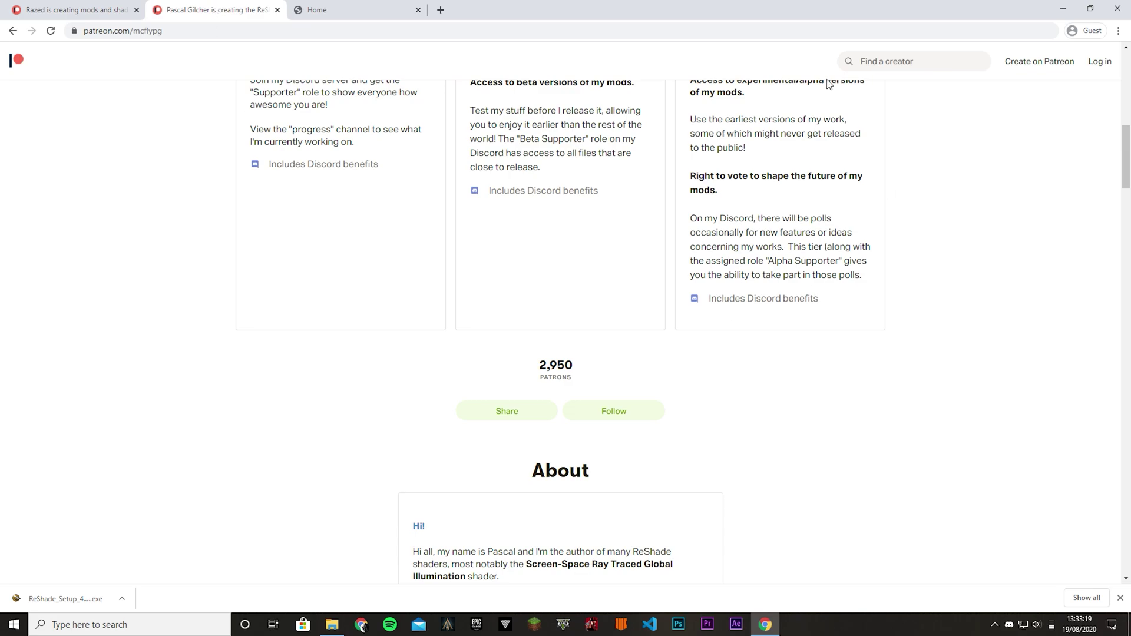
pyautogui.scroll(3, 765, 295)
pyautogui.scroll(-3, 812, 348)
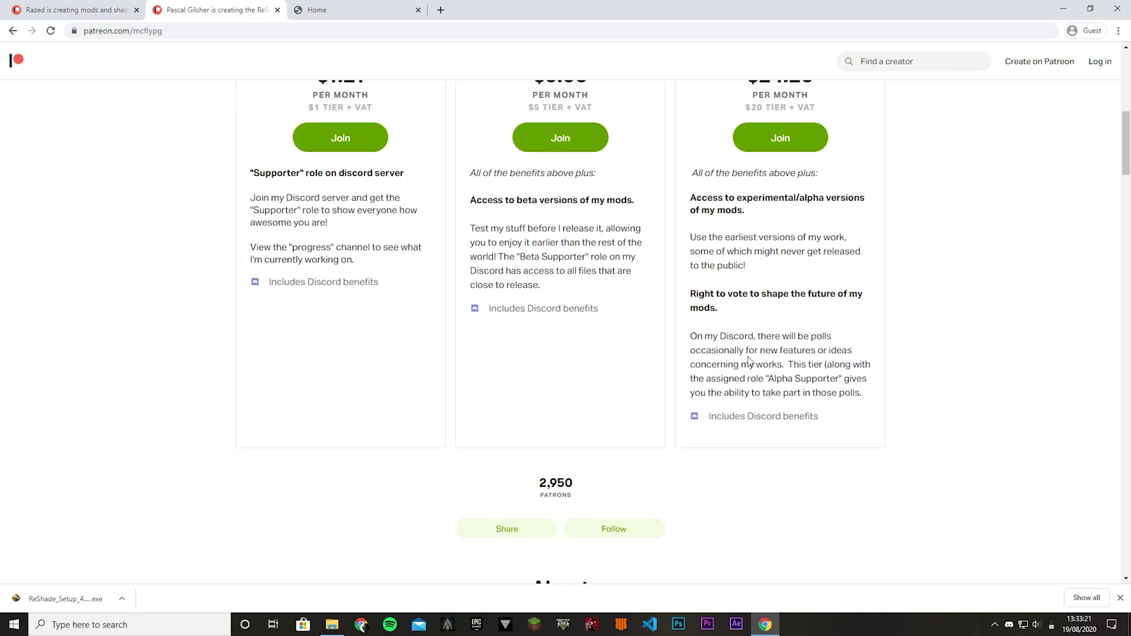
pyautogui.scroll(2, 750, 361)
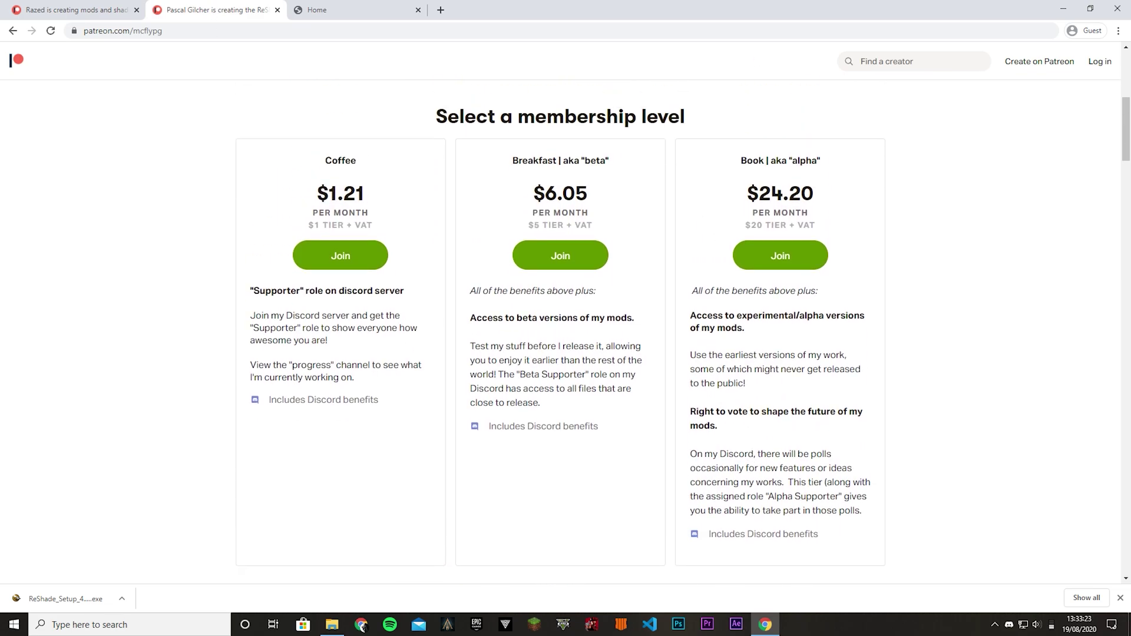
pyautogui.scroll(3, 189, 82)
pyautogui.scroll(-5, 775, 372)
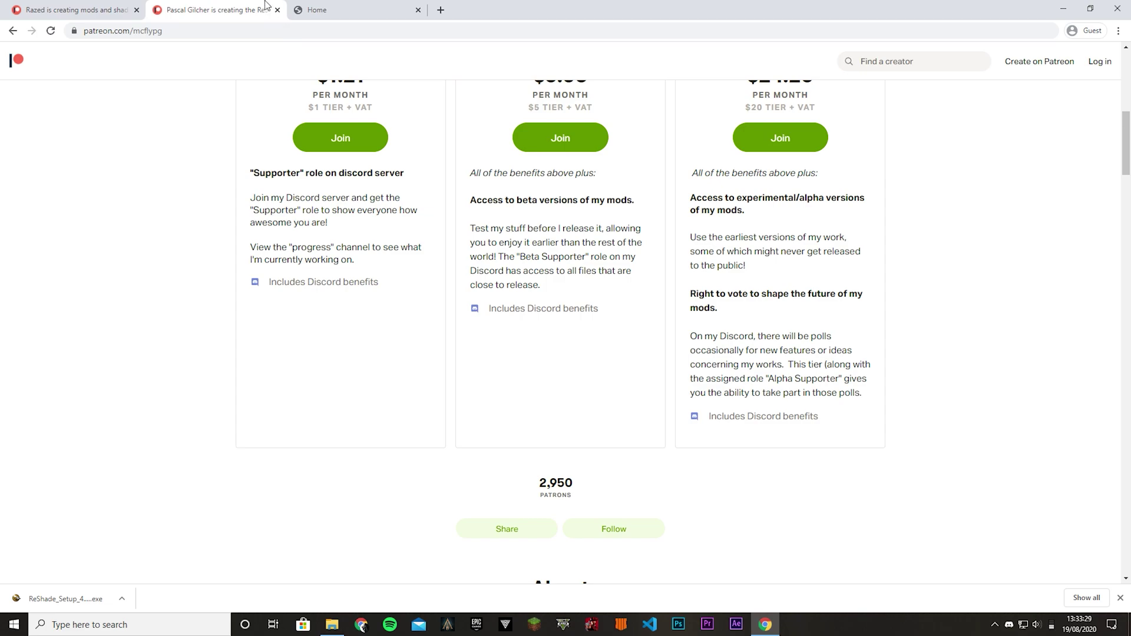
# Step: Close both Patreon pages and the ReShade page
pyautogui.click(83, 9)
pyautogui.click(137, 9)
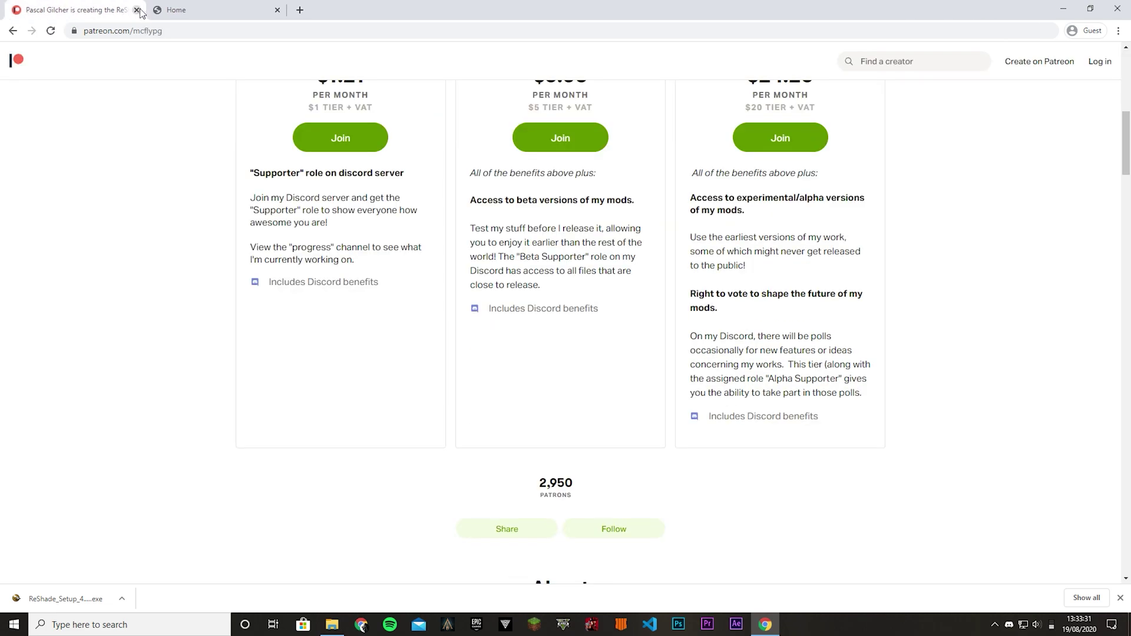
pyautogui.click(136, 10)
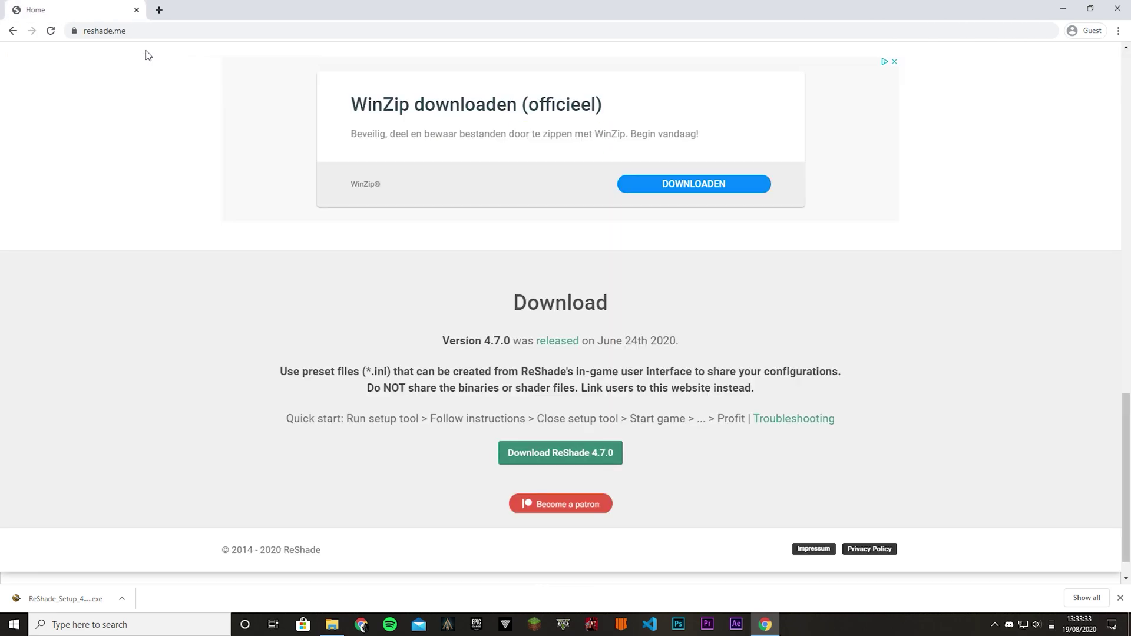
pyautogui.click(136, 9)
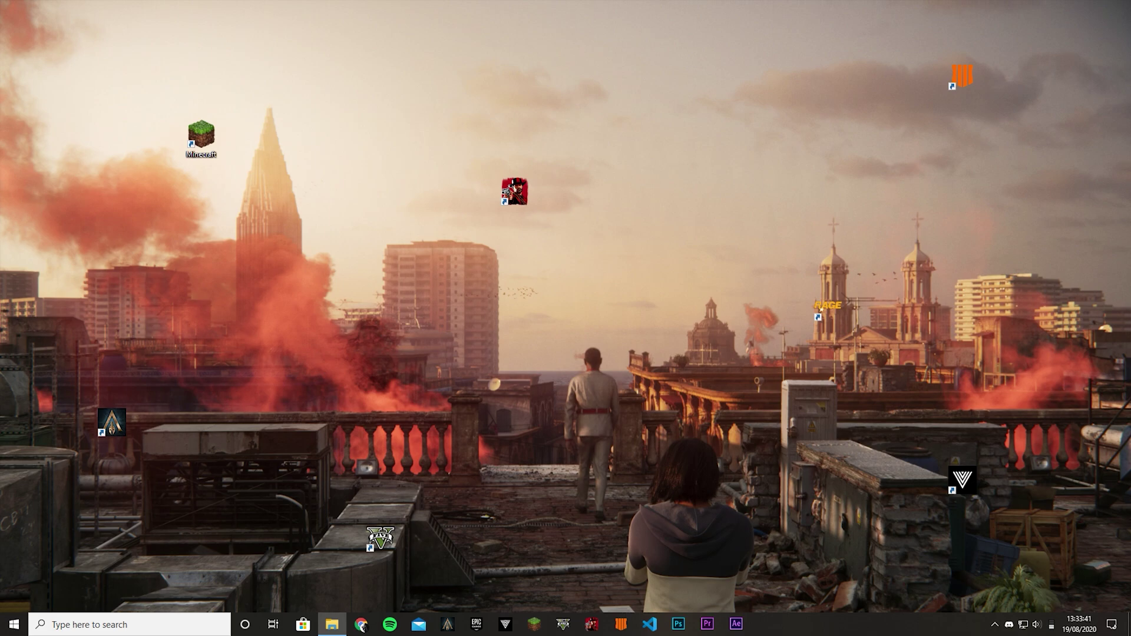
# Step: Open the NaturalVision Evolved folder stored in GTA V Mods under Maps-Other and Graphics
pyautogui.moveTo(0, 194); pyautogui.dragTo(397, 116)
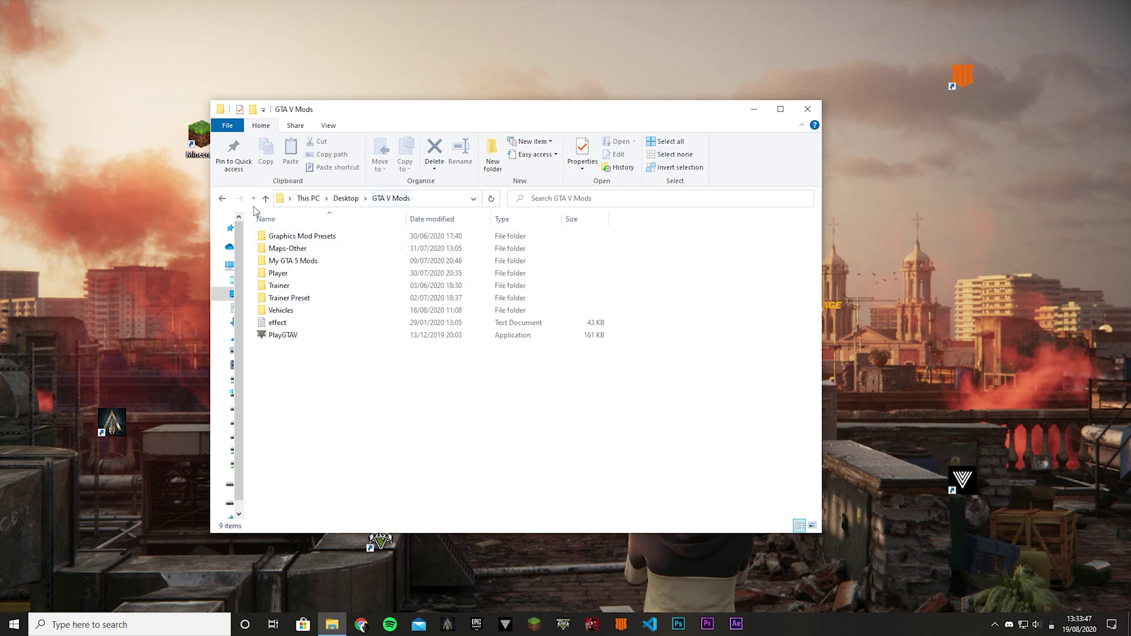
pyautogui.doubleClick(316, 251)
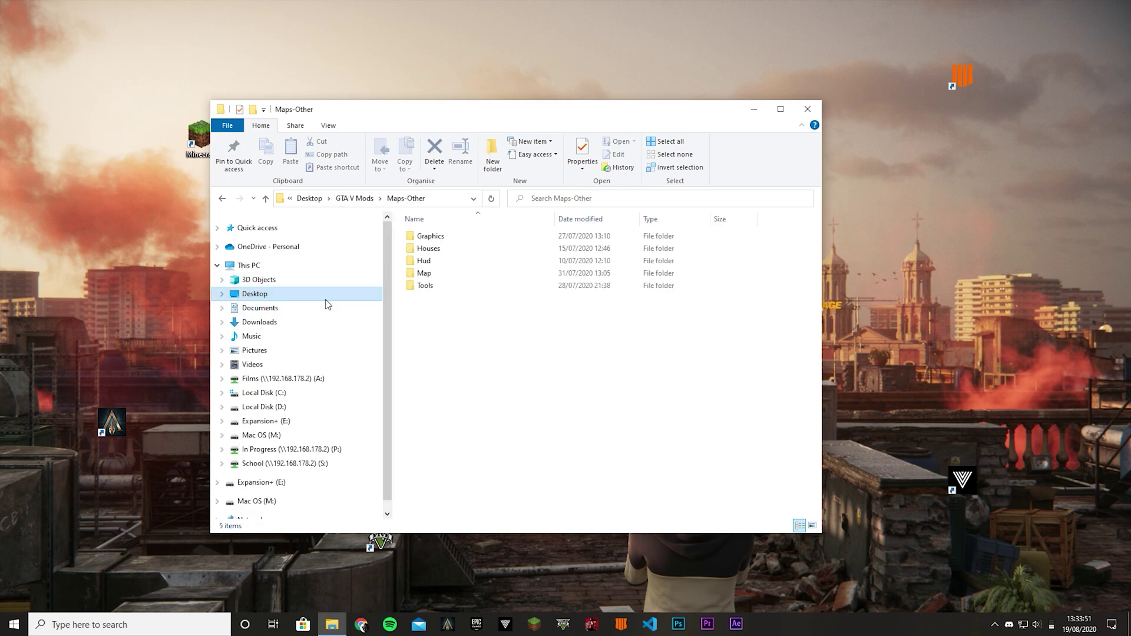
pyautogui.doubleClick(436, 236)
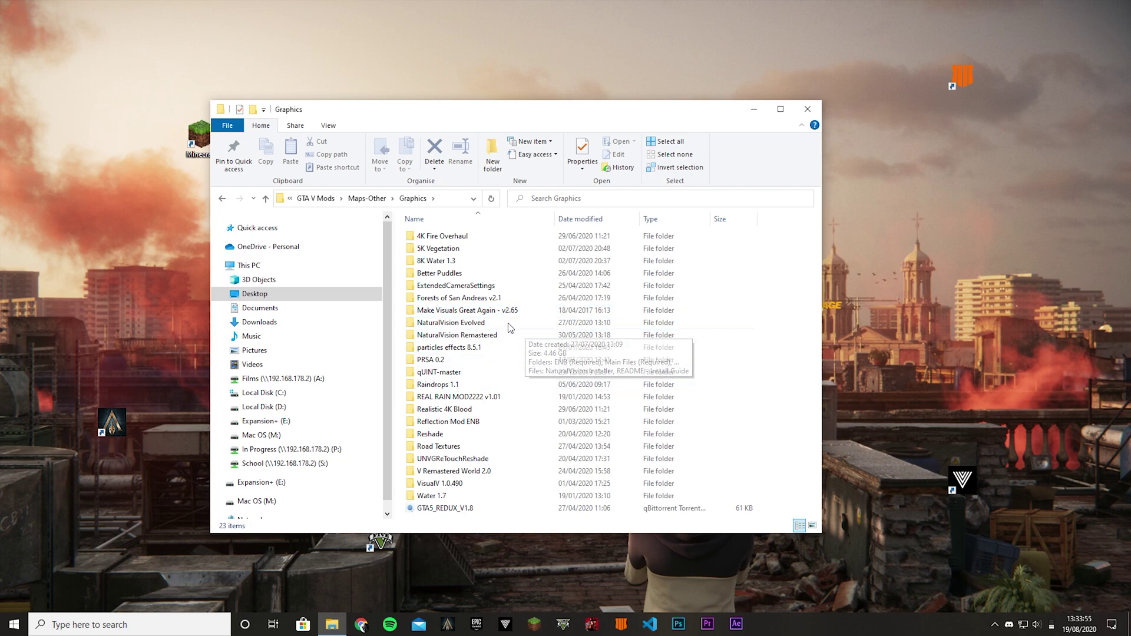
pyautogui.doubleClick(465, 323)
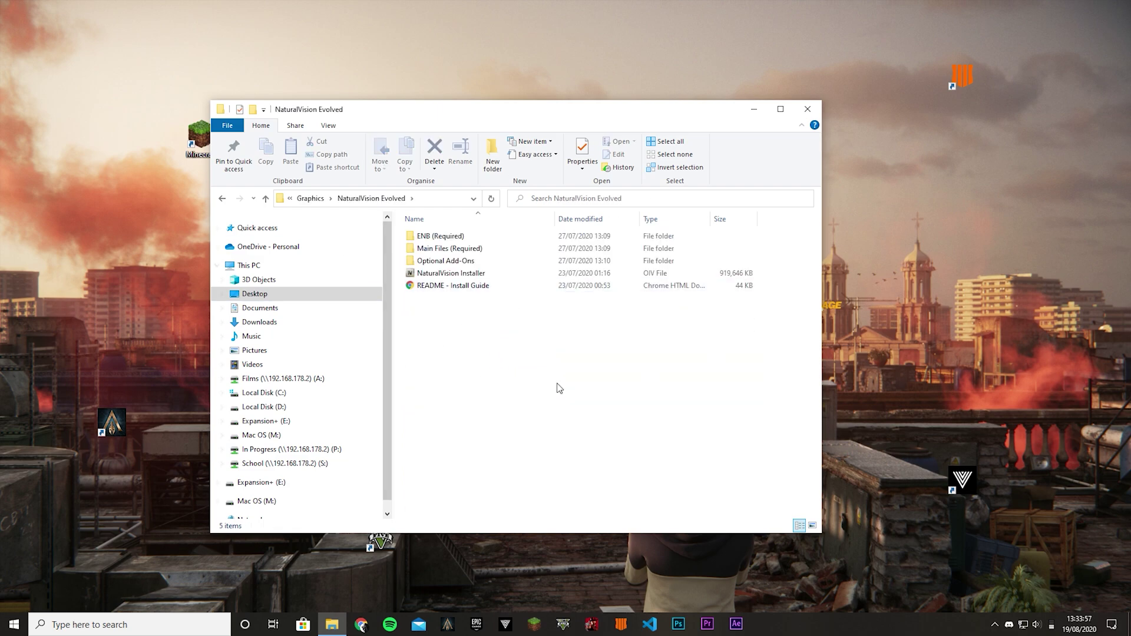
# Step: Examine the NaturalVision Evolved files, including the ENB (Required), Main Files (Required) and Optional Add-Ons folders
pyautogui.moveTo(504, 333); pyautogui.dragTo(413, 231)
pyautogui.click(509, 349)
pyautogui.click(451, 272)
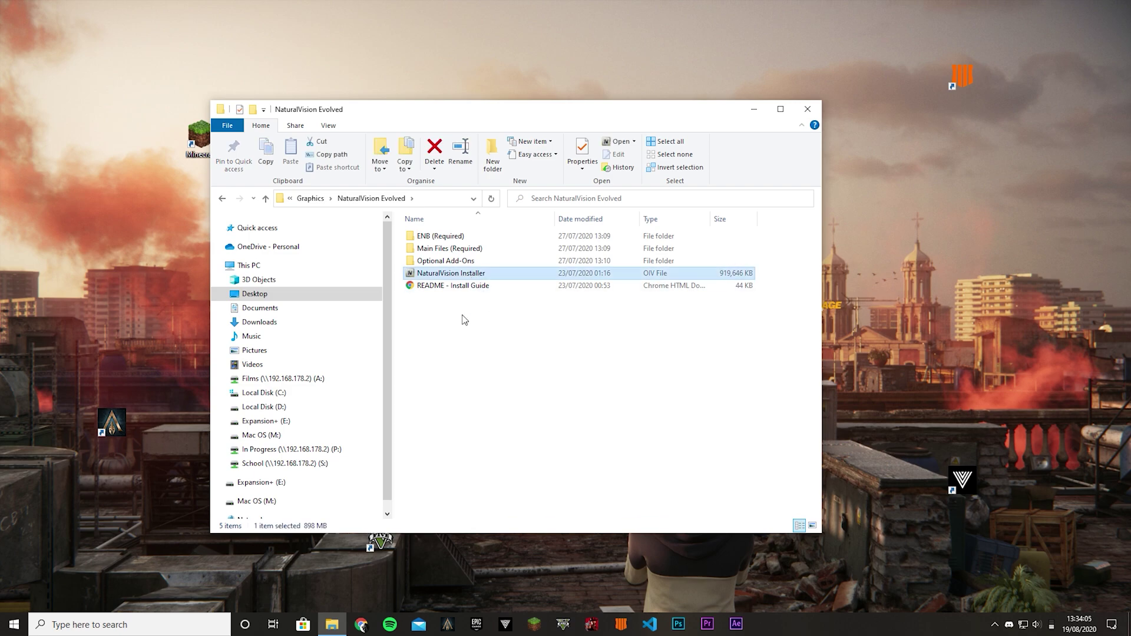
pyautogui.doubleClick(440, 236)
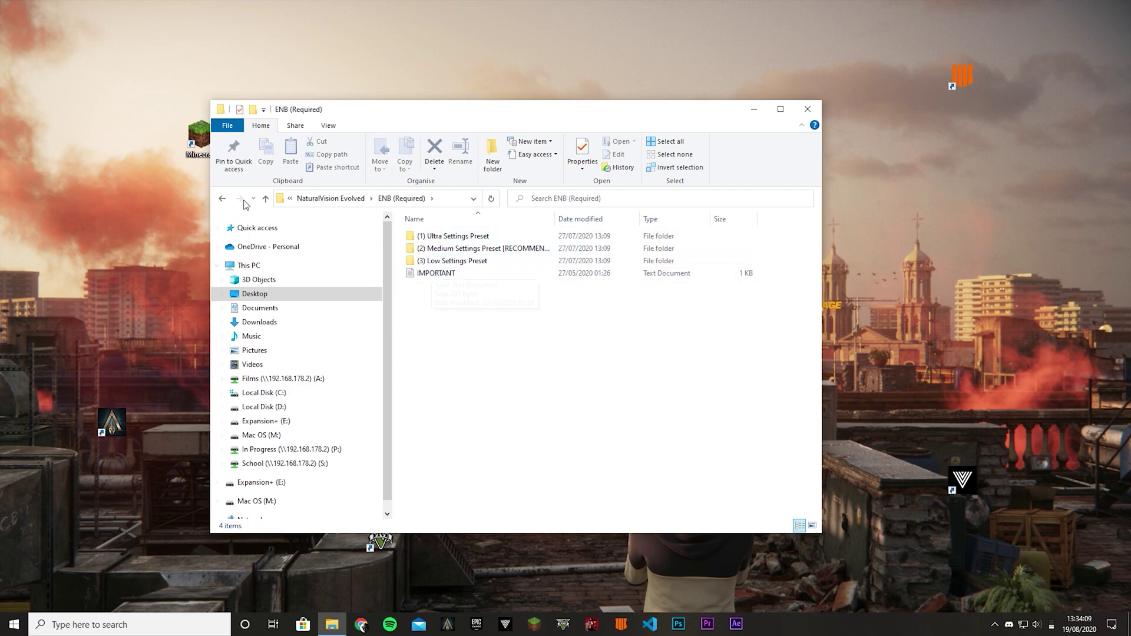
pyautogui.click(225, 200)
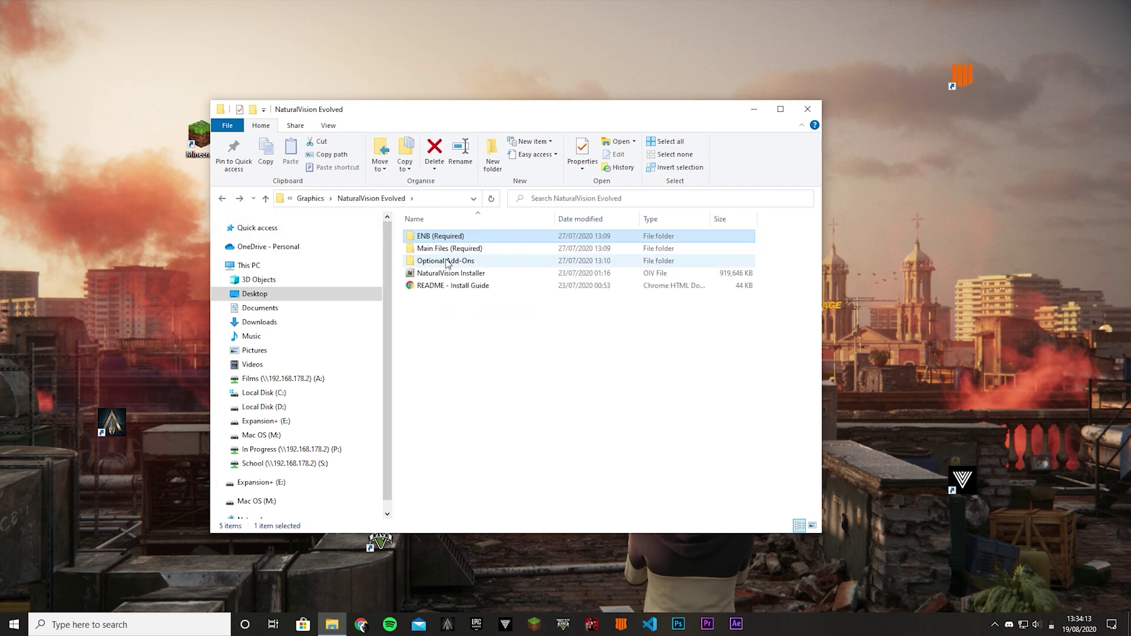
pyautogui.click(463, 254)
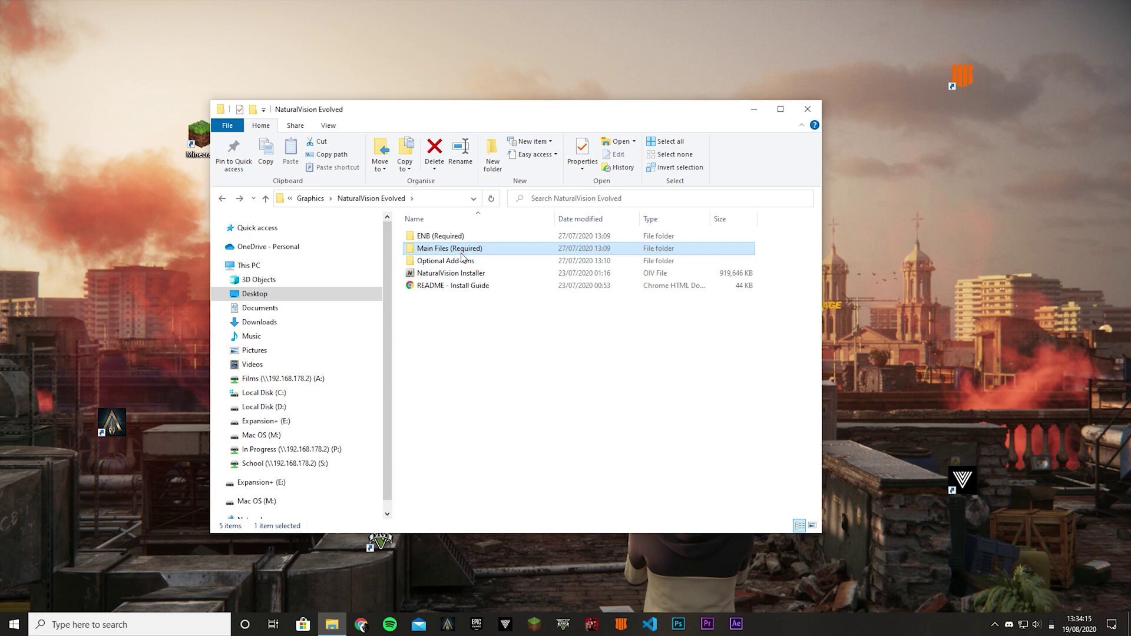
pyautogui.doubleClick(463, 254)
pyautogui.moveTo(479, 295); pyautogui.dragTo(464, 232)
pyautogui.click(474, 289)
pyautogui.click(349, 199)
pyautogui.doubleClick(492, 261)
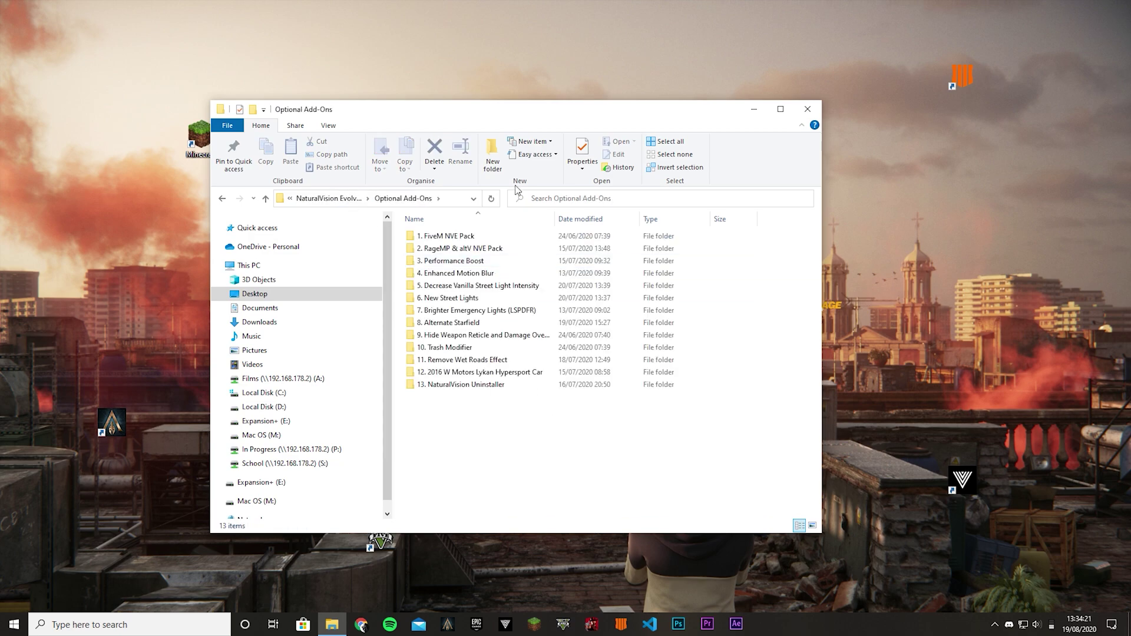
pyautogui.click(328, 198)
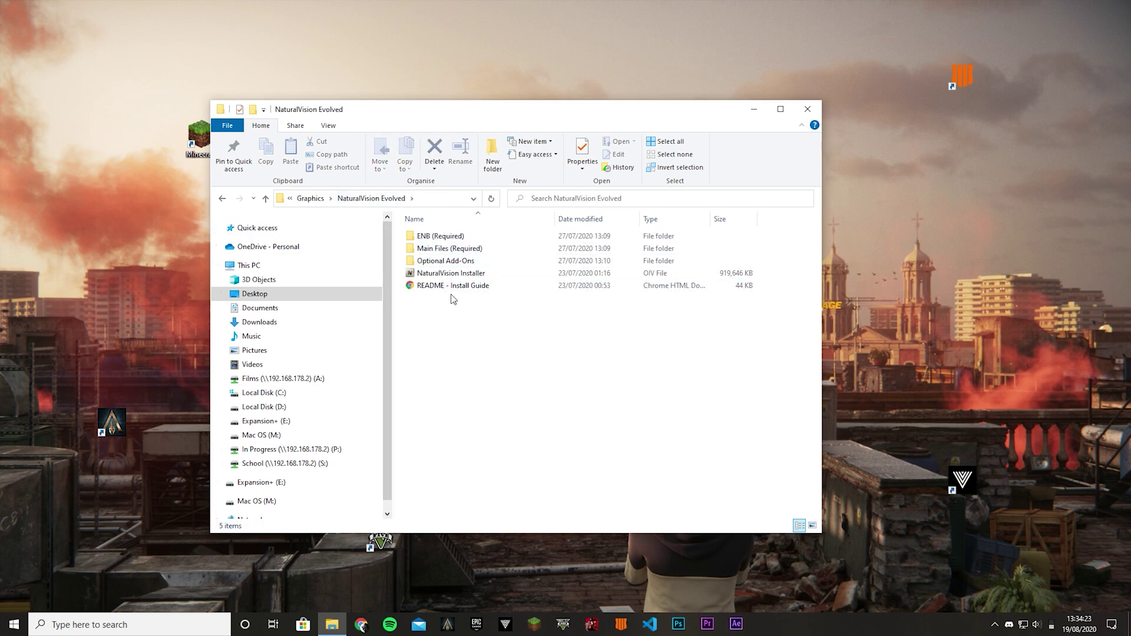
# Step: Launch OpenIV for GTA V, place it beside the NaturalVision Evolved folder window and leave edit mode on
pyautogui.click(202, 626)
pyautogui.write('openiv')
pyautogui.click(108, 309)
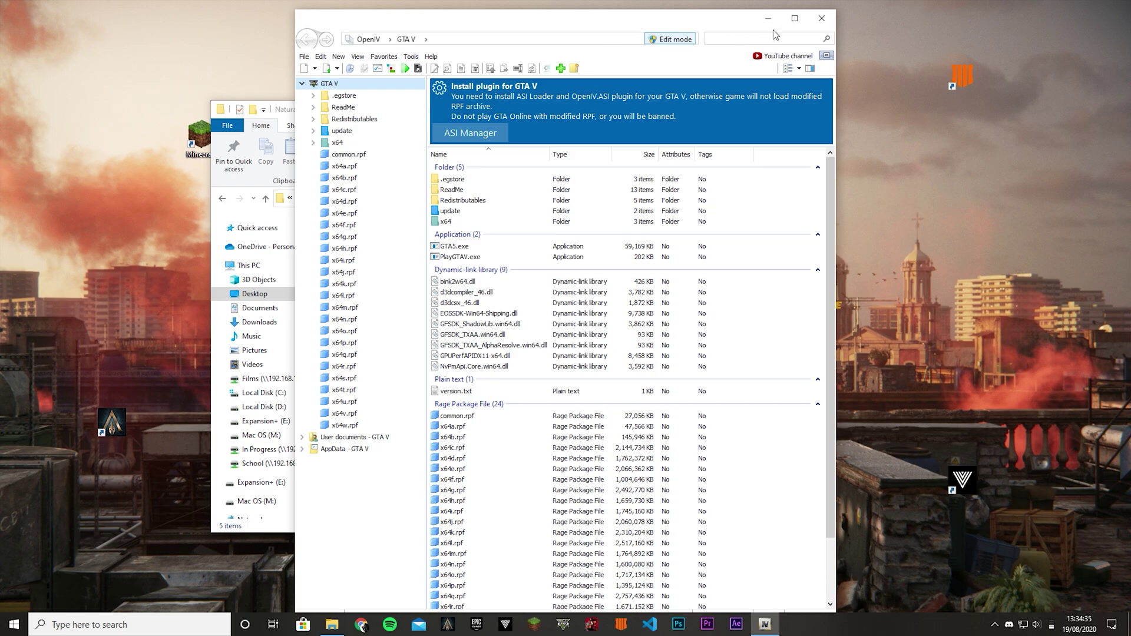
pyautogui.moveTo(599, 24); pyautogui.dragTo(889, 21)
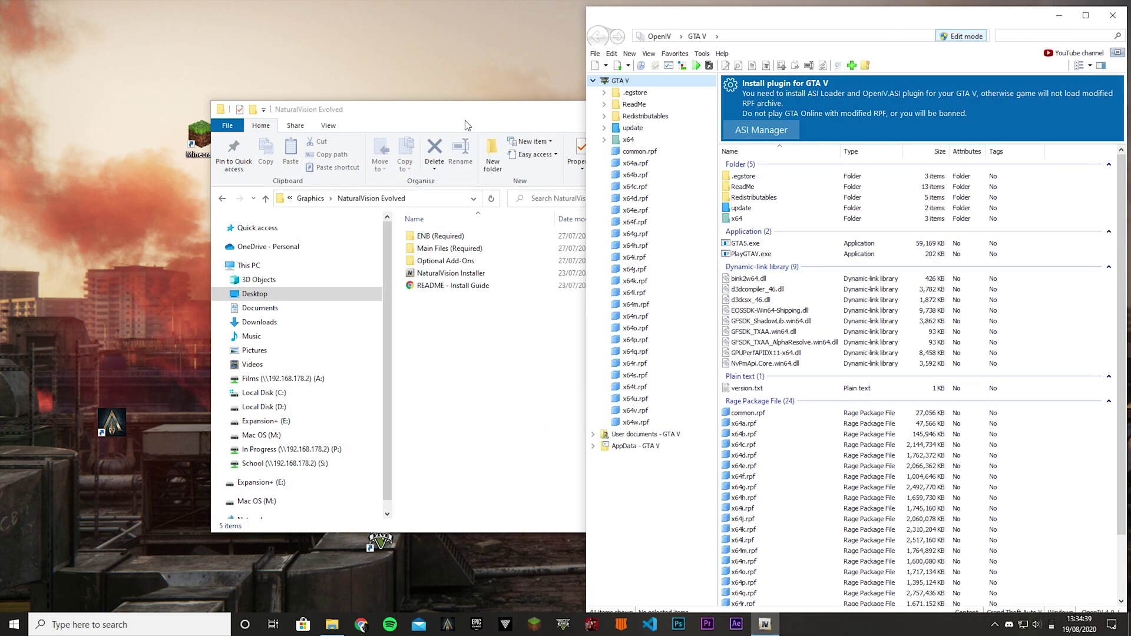
pyautogui.moveTo(463, 128); pyautogui.dragTo(288, 126)
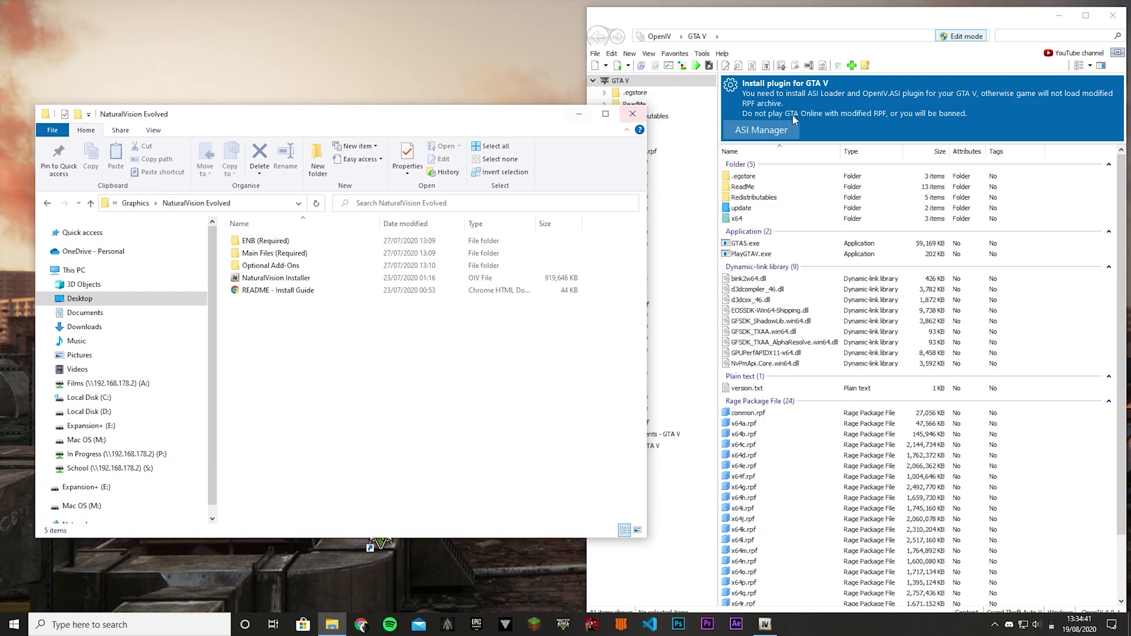
pyautogui.click(966, 37)
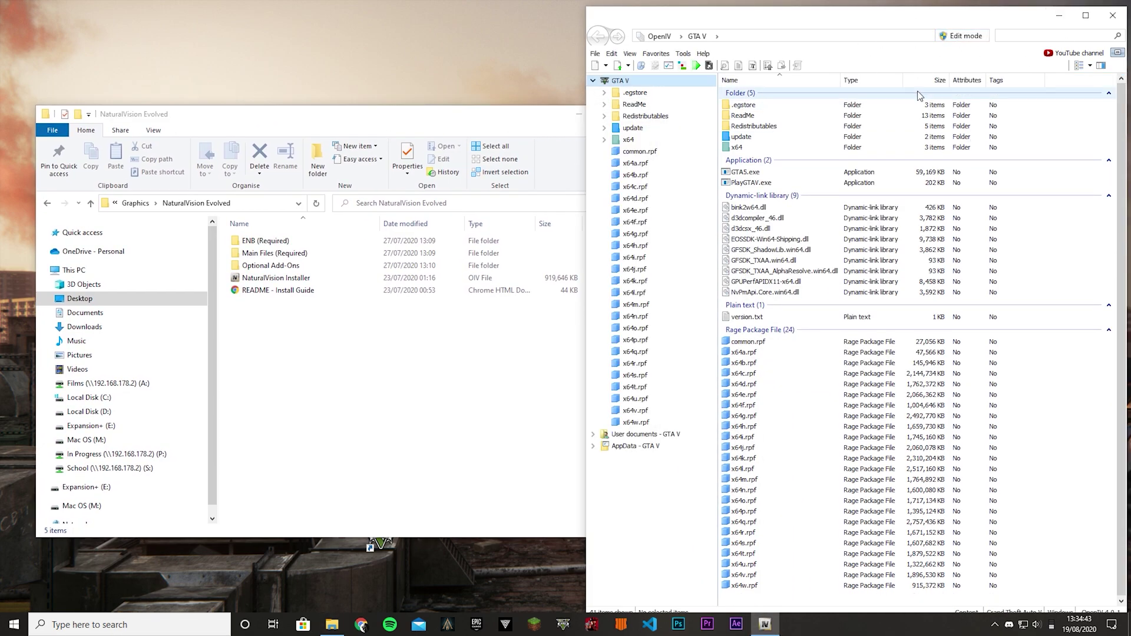
pyautogui.click(960, 37)
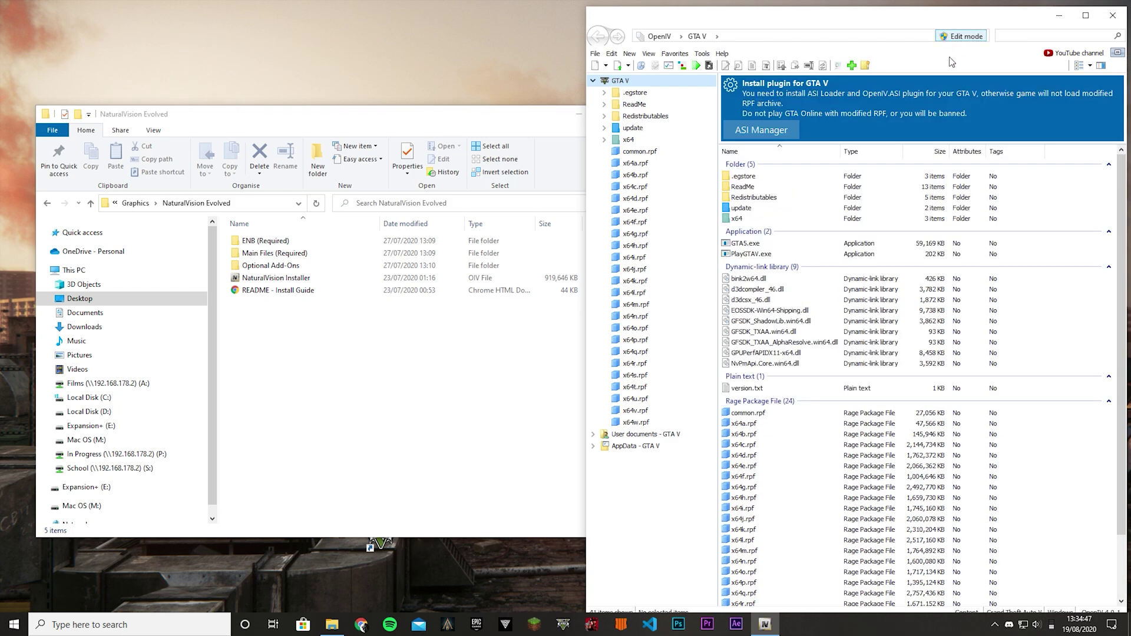
pyautogui.click(265, 280)
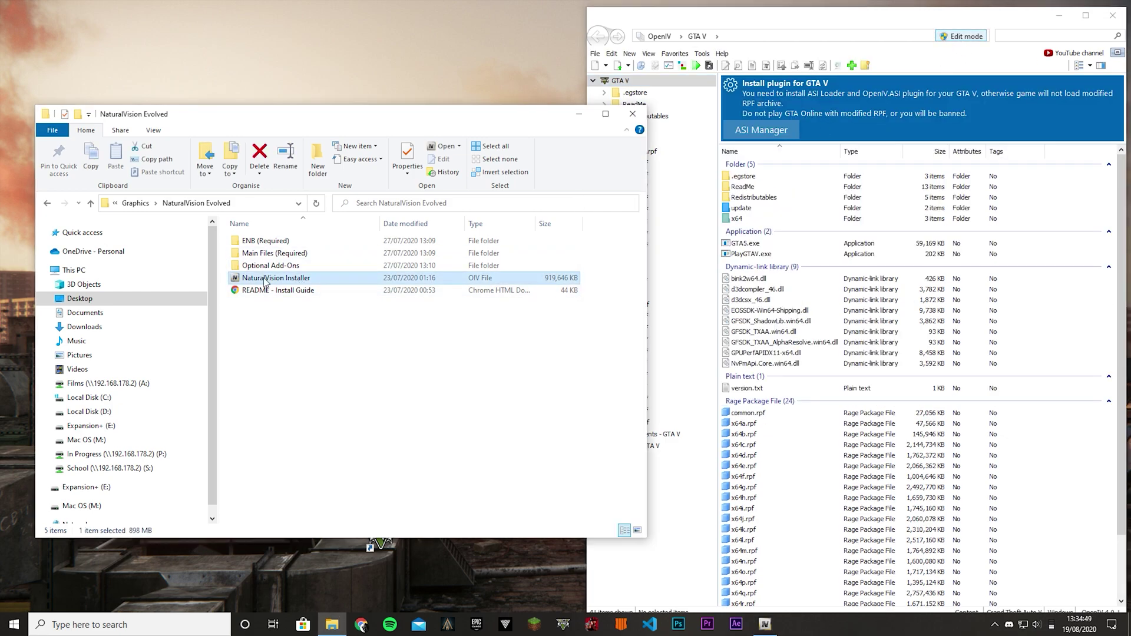
pyautogui.moveTo(242, 284); pyautogui.dragTo(1024, 323)
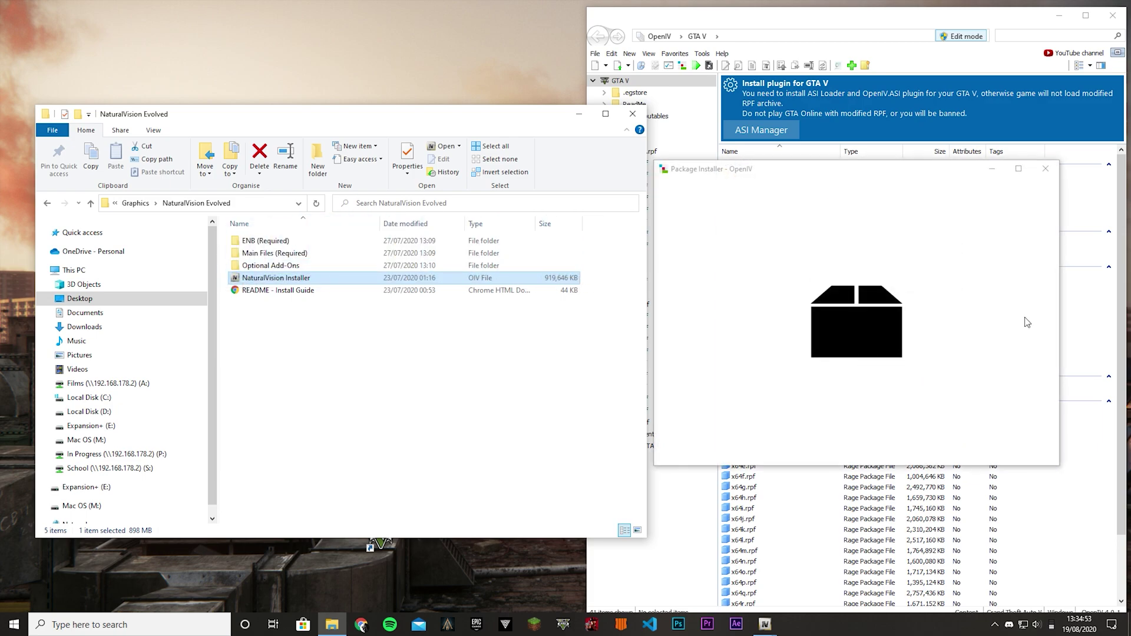
pyautogui.moveTo(665, 242); pyautogui.dragTo(676, 186)
pyautogui.scroll(-4, 713, 287)
pyautogui.scroll(3, 715, 288)
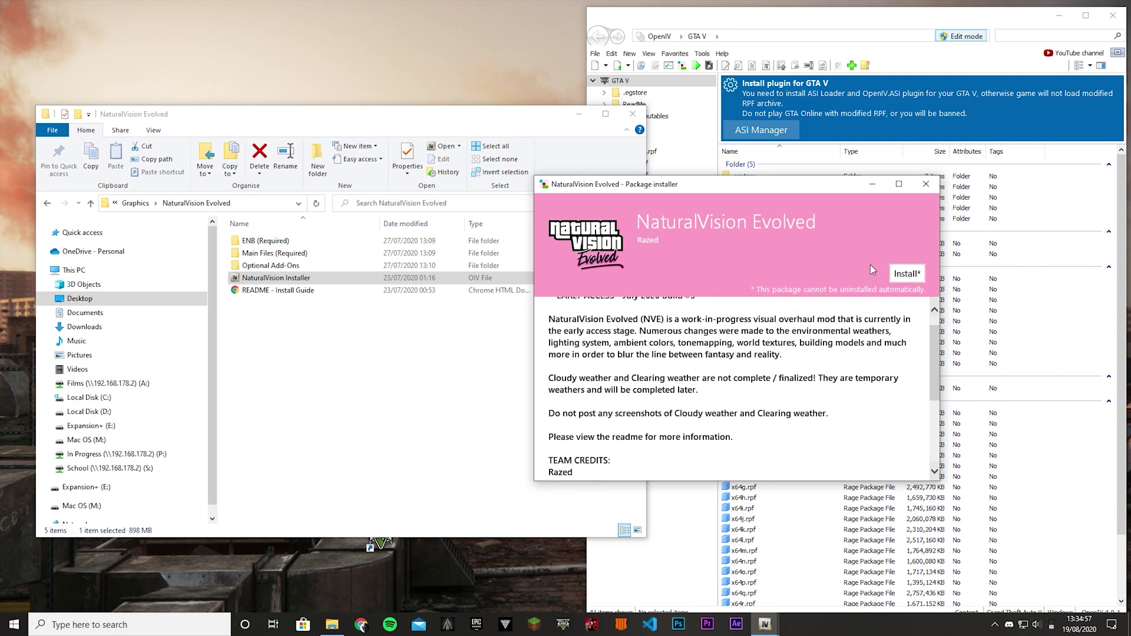
pyautogui.click(914, 273)
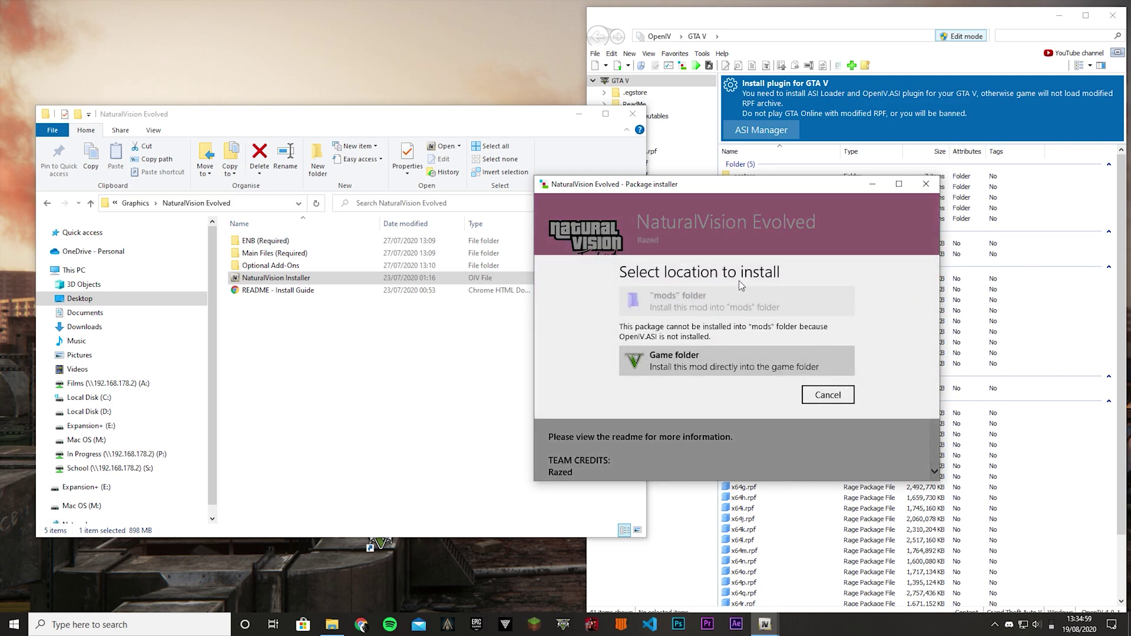
pyautogui.click(828, 402)
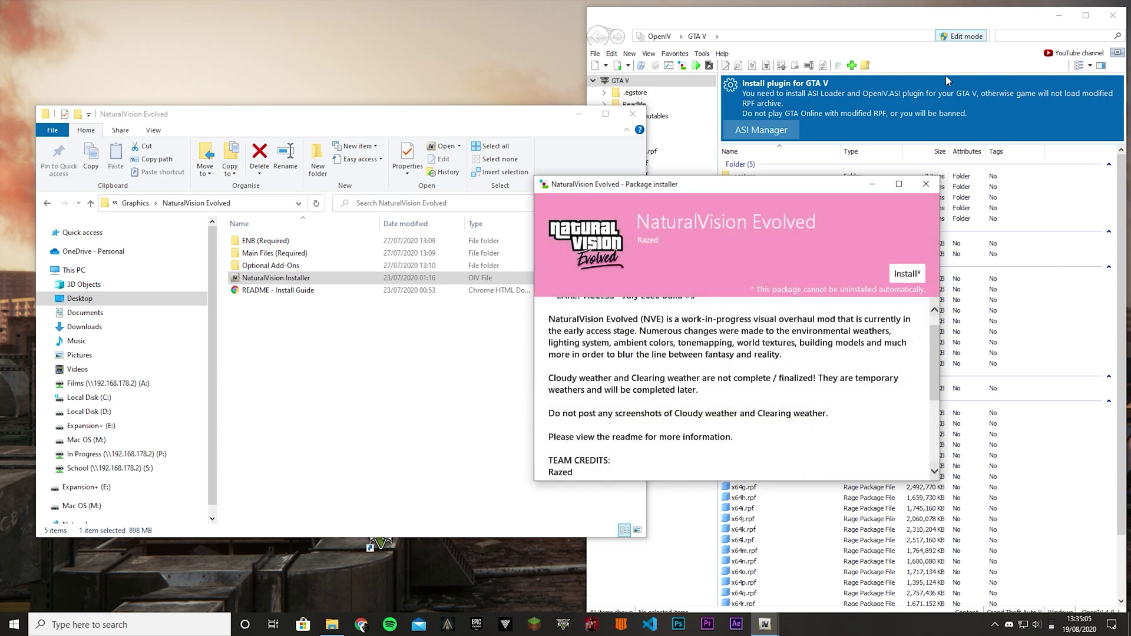
pyautogui.click(926, 184)
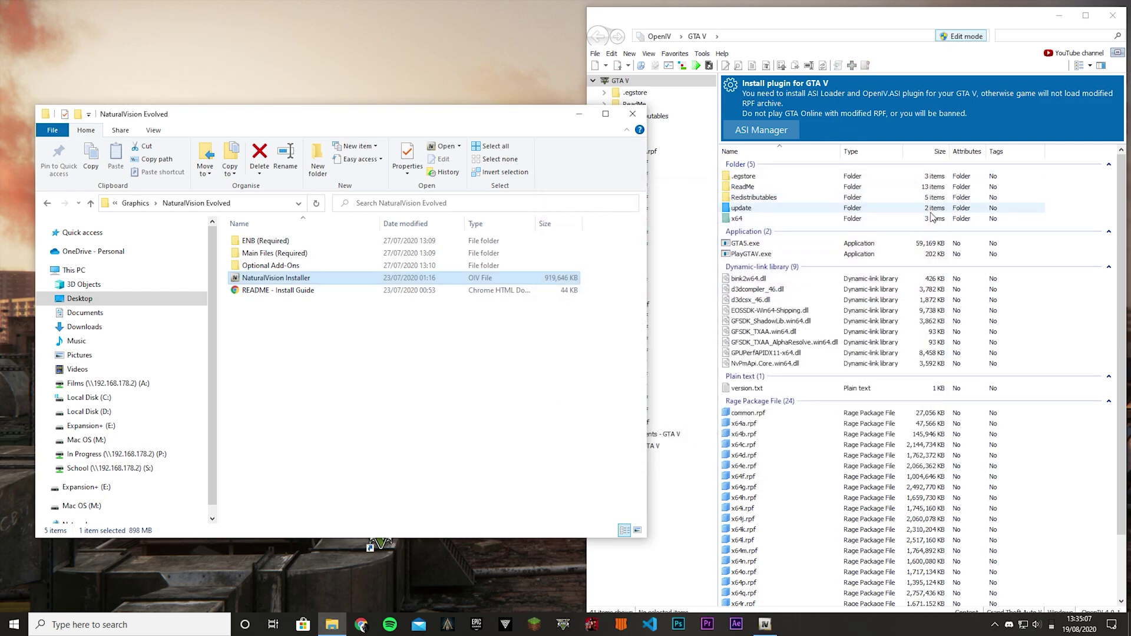
# Step: Install the OpenIV.ASI plugin for GTA V, declining the creation of a "mods" folder
pyautogui.click(761, 131)
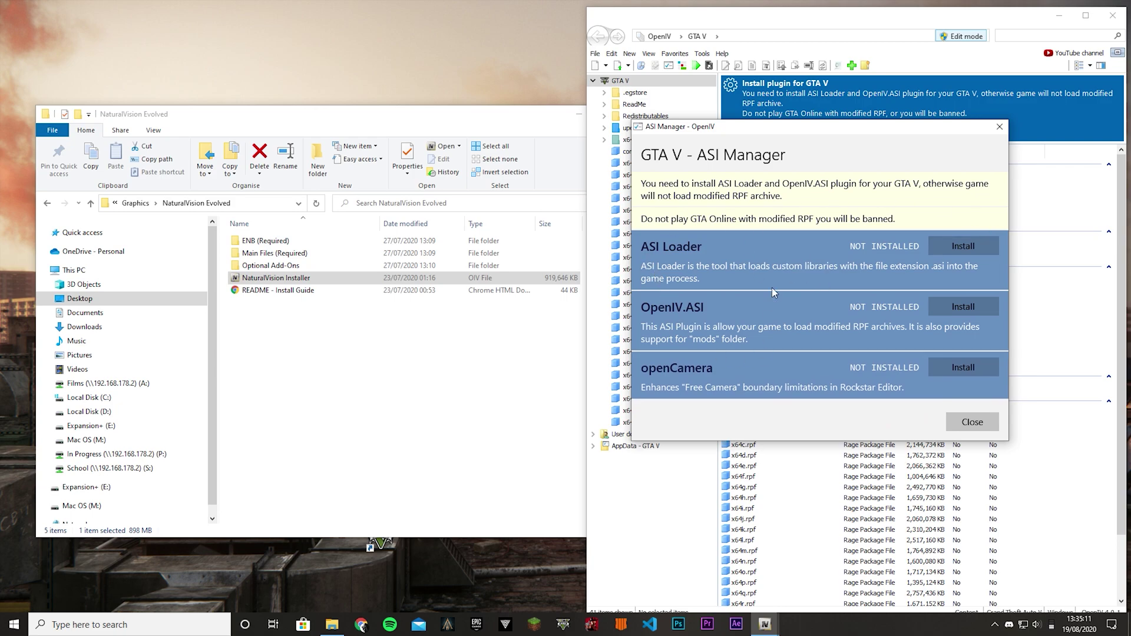
pyautogui.click(954, 307)
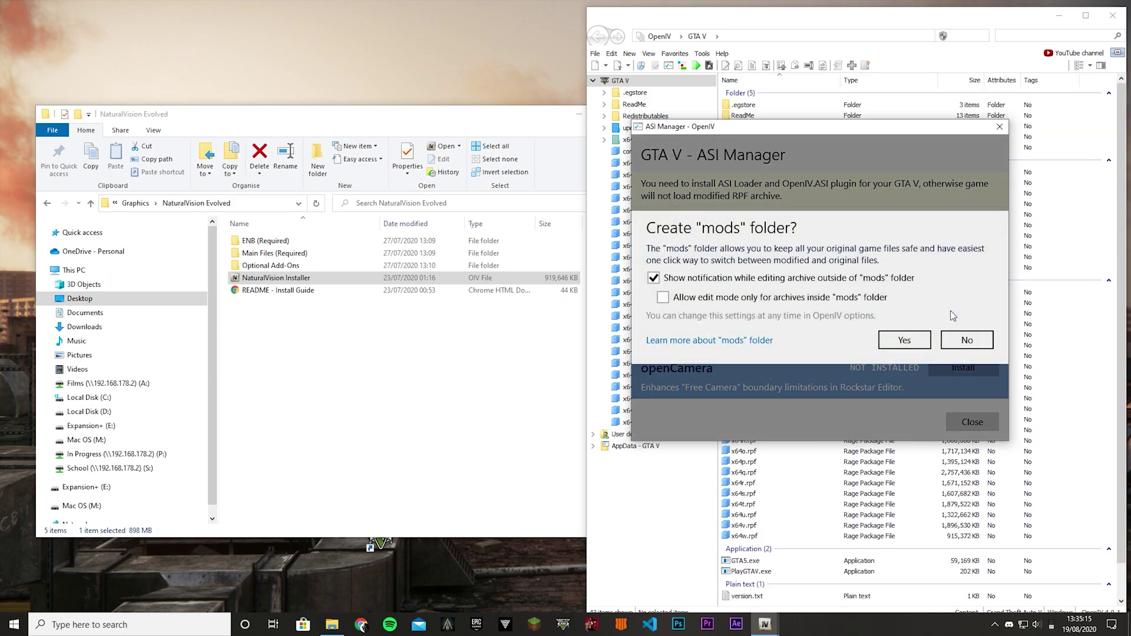
pyautogui.click(966, 334)
pyautogui.click(960, 423)
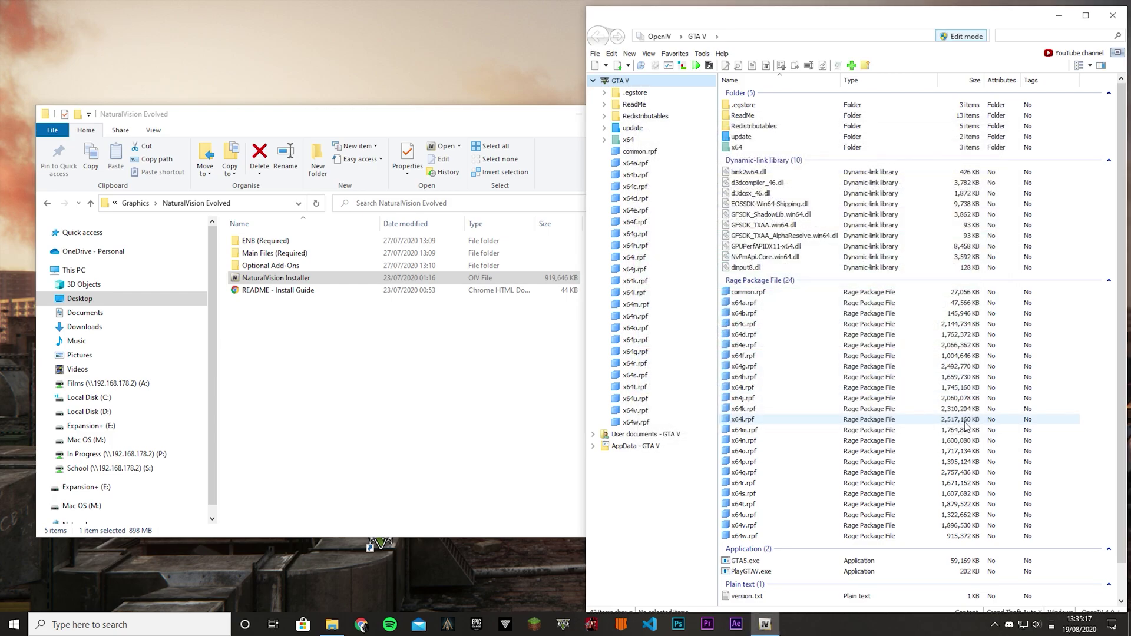
# Step: Install the NaturalVision Evolved package into the "mods" folder and check that folder's contents
pyautogui.moveTo(415, 278); pyautogui.dragTo(946, 306)
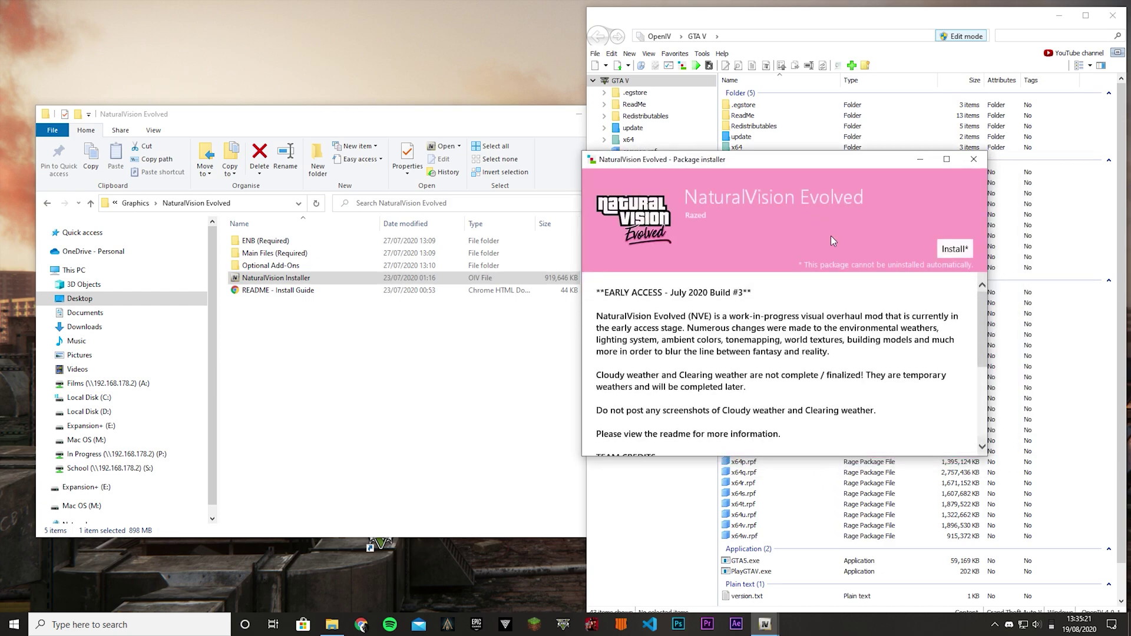
pyautogui.click(955, 248)
pyautogui.click(780, 295)
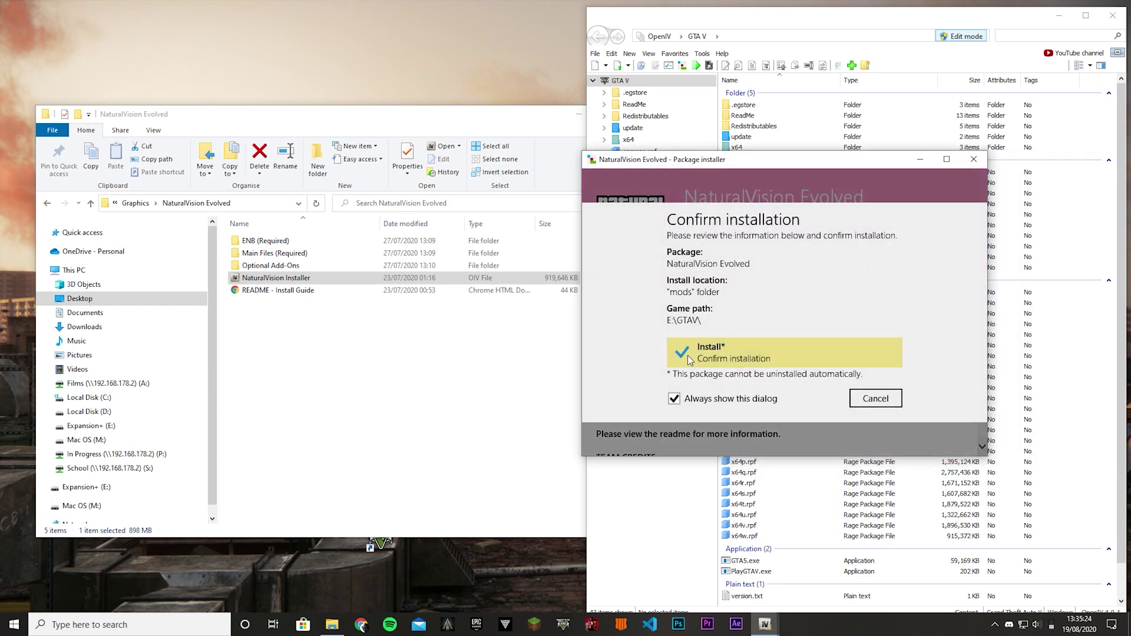
pyautogui.click(854, 363)
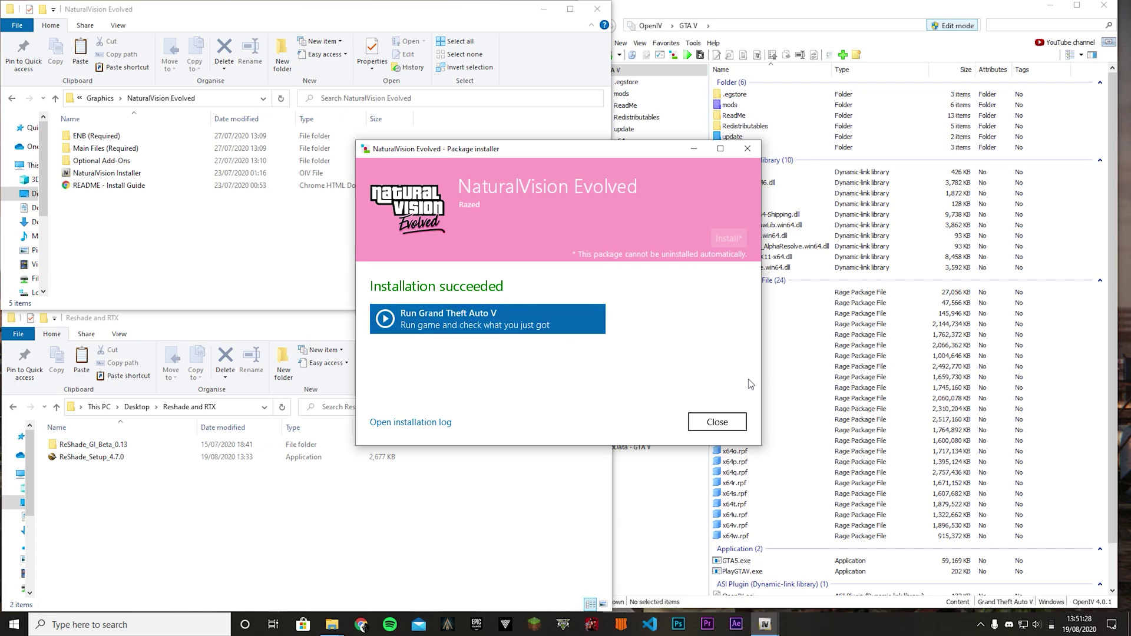
pyautogui.click(717, 422)
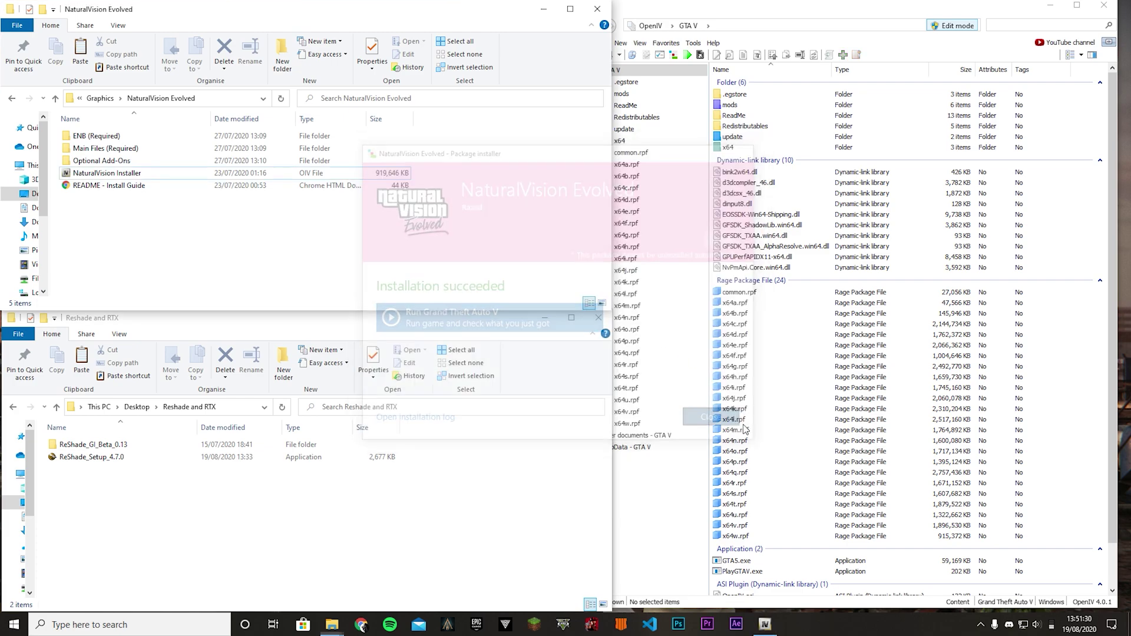
pyautogui.scroll(-2, 794, 448)
pyautogui.scroll(2, 795, 445)
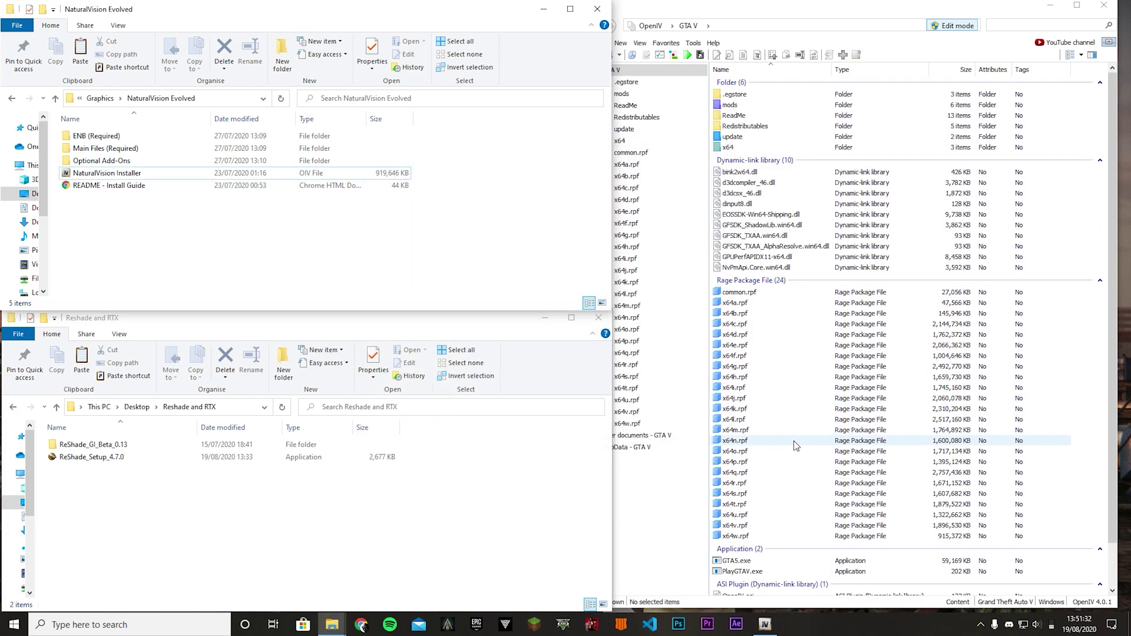
pyautogui.doubleClick(751, 103)
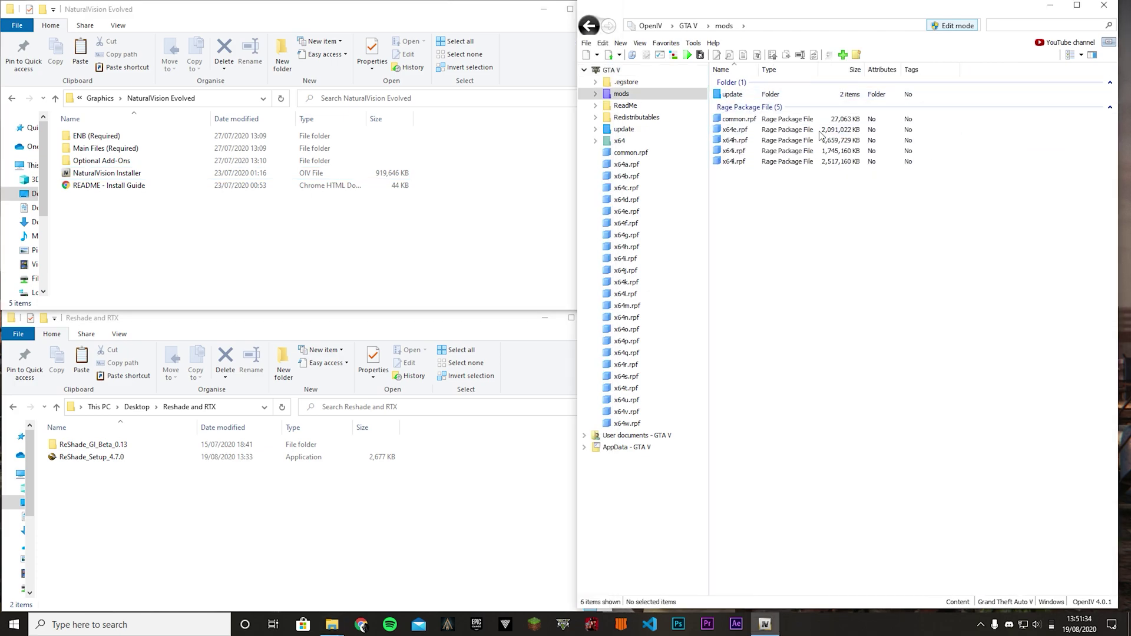
pyautogui.click(589, 25)
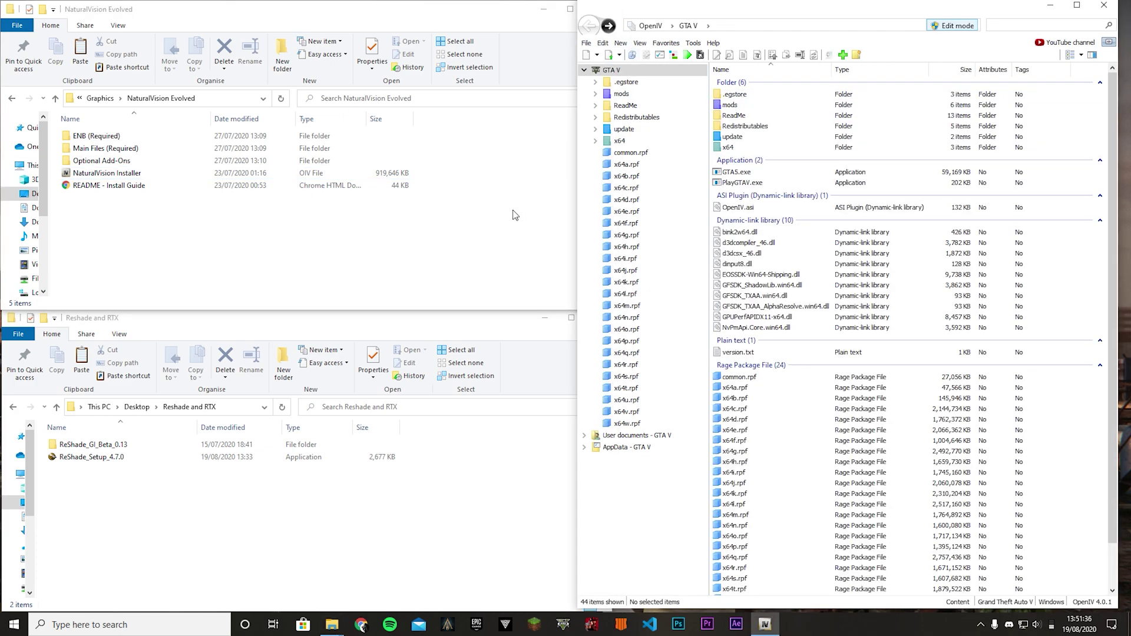
# Step: Copy timecyclemods.asi and the timecyclemods configuration file from Main Files (Required) into the GTA V game folder
pyautogui.click(125, 150)
pyautogui.doubleClick(123, 151)
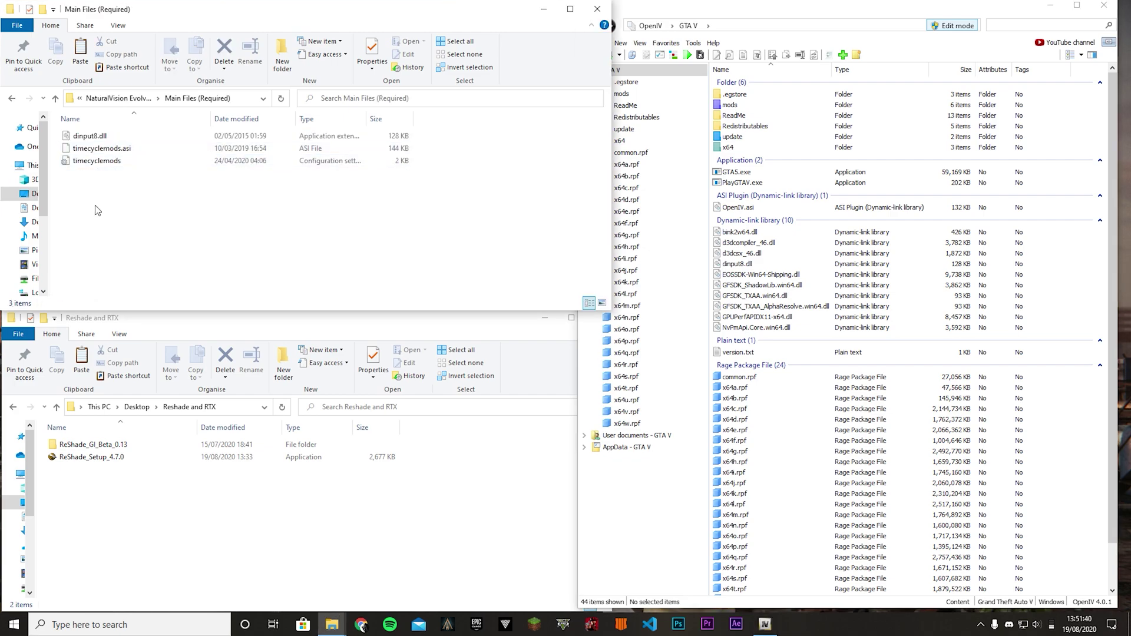
pyautogui.moveTo(99, 176); pyautogui.dragTo(153, 147)
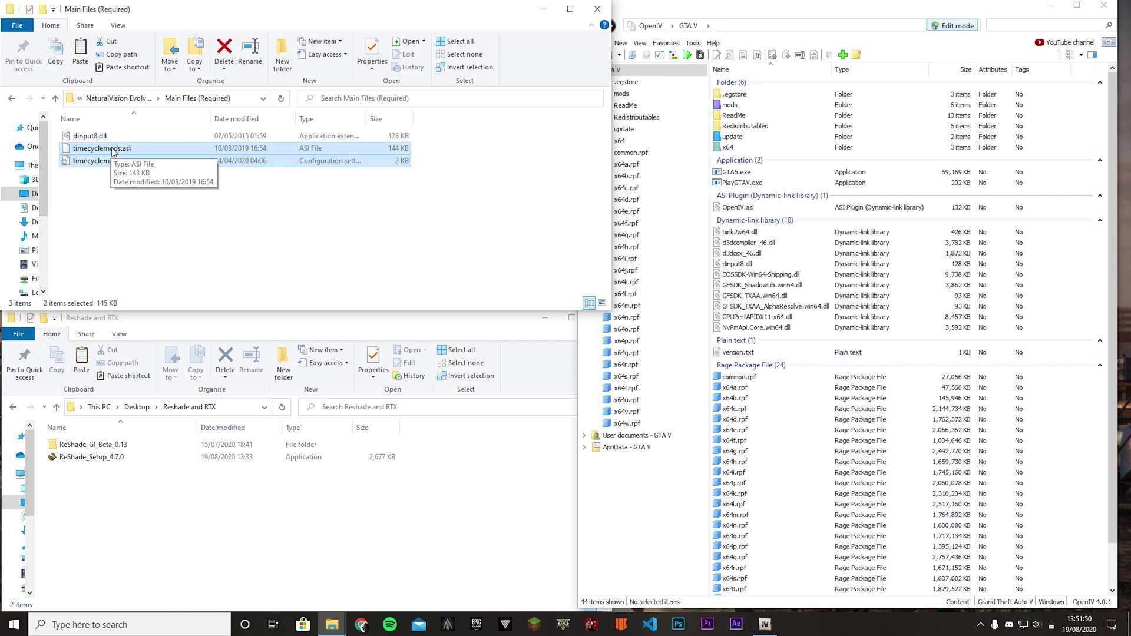
pyautogui.moveTo(116, 152); pyautogui.dragTo(928, 206)
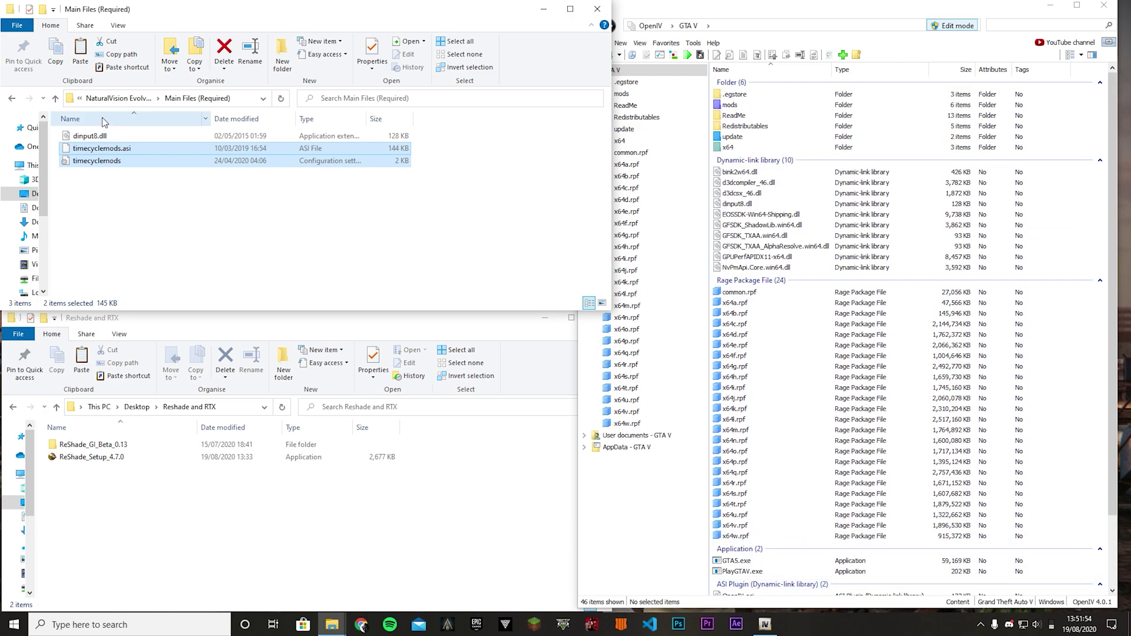
# Step: Copy all files of the (2) Medium Settings Preset from ENB (Required) into the GTA V game folder
pyautogui.click(116, 101)
pyautogui.doubleClick(165, 135)
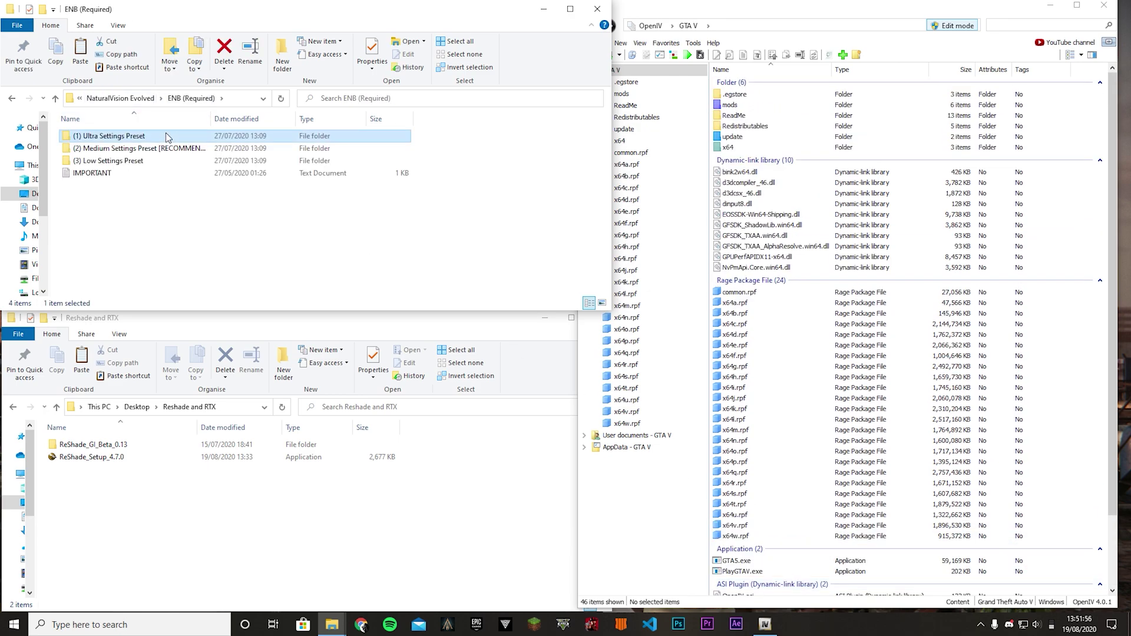
pyautogui.doubleClick(169, 151)
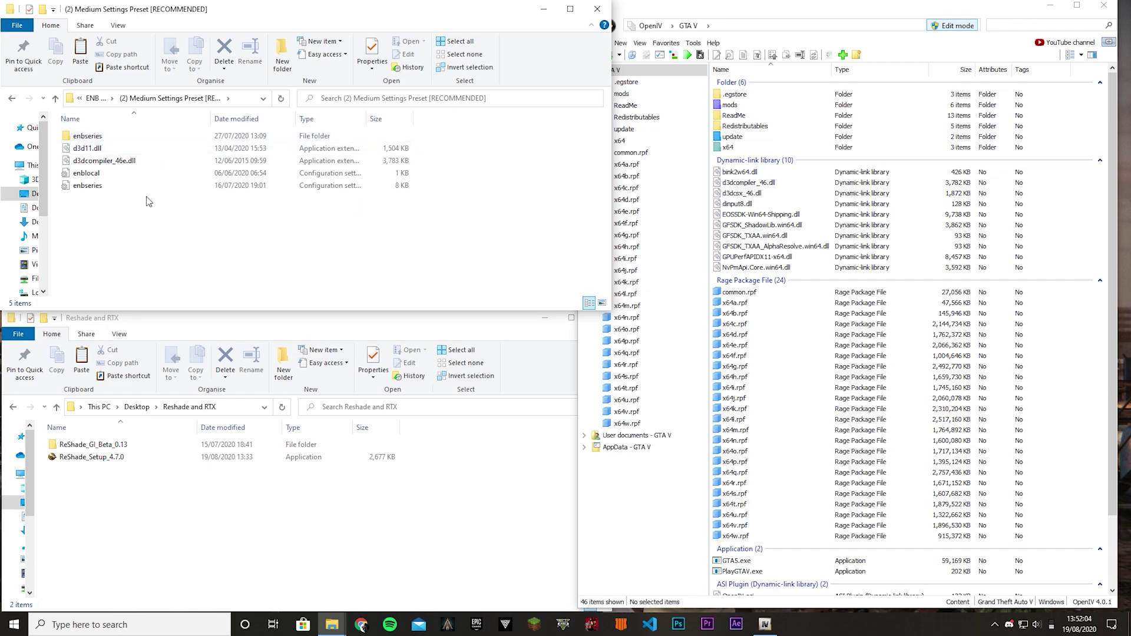
pyautogui.moveTo(148, 202); pyautogui.dragTo(1025, 241)
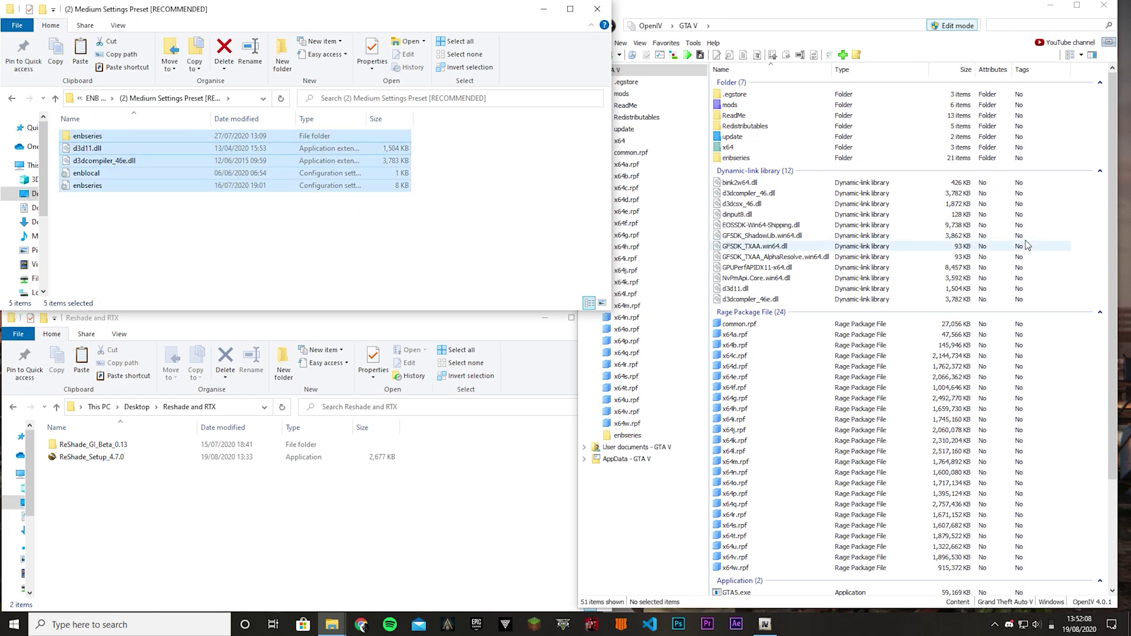
# Step: Review the NaturalVision Installer package and the timecyclemods files in Main Files (Required), closing the package installer without installing
pyautogui.click(89, 98)
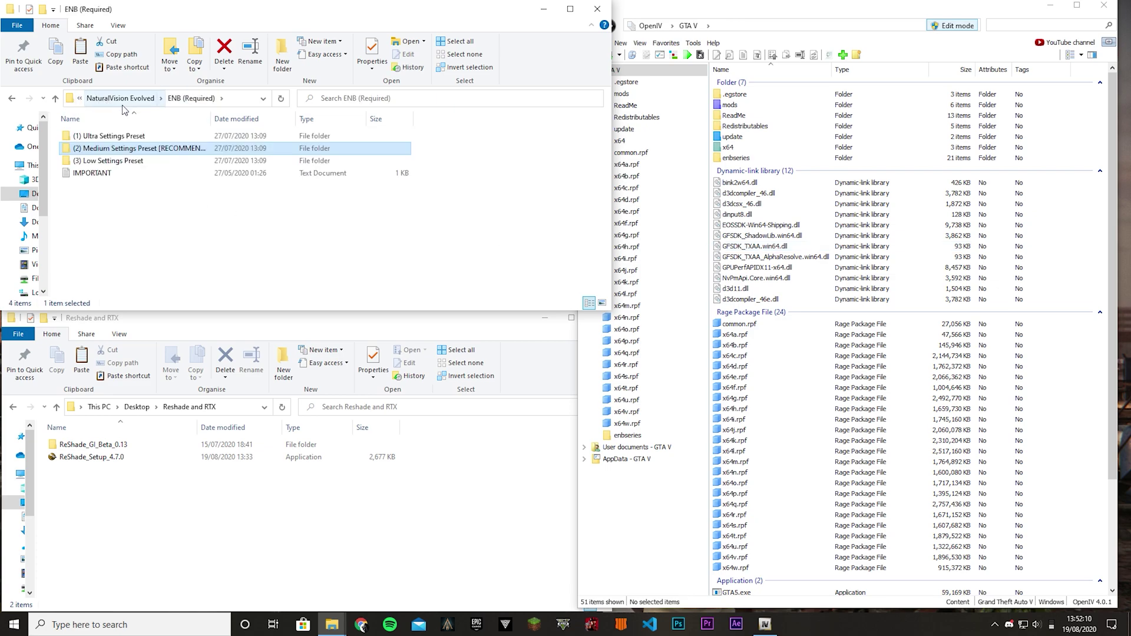
pyautogui.click(122, 104)
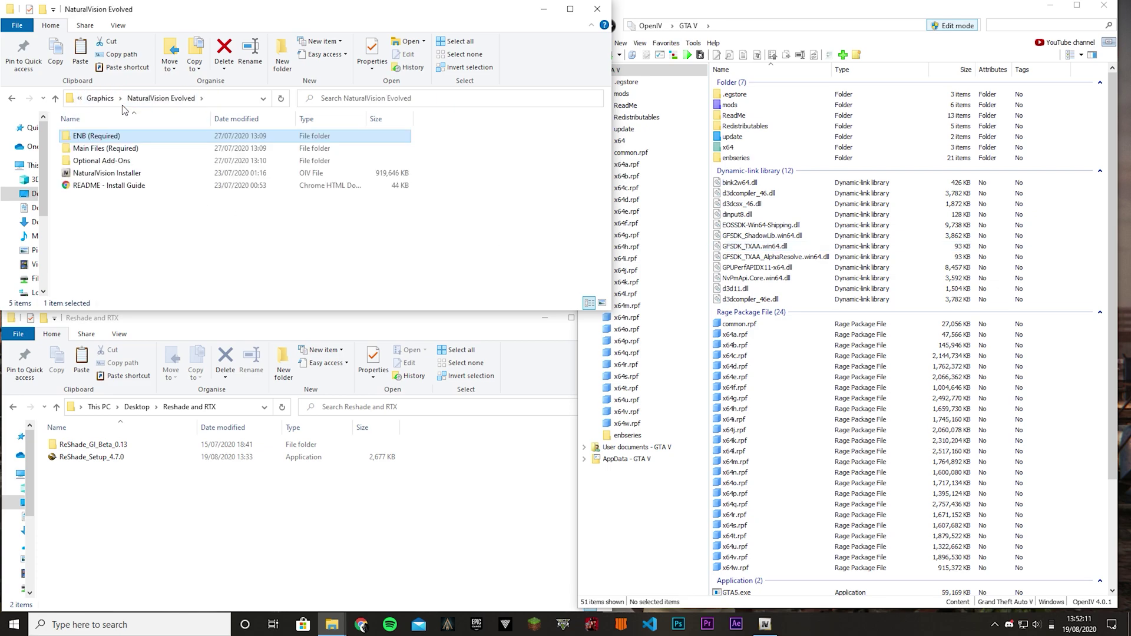
pyautogui.click(181, 187)
pyautogui.click(105, 174)
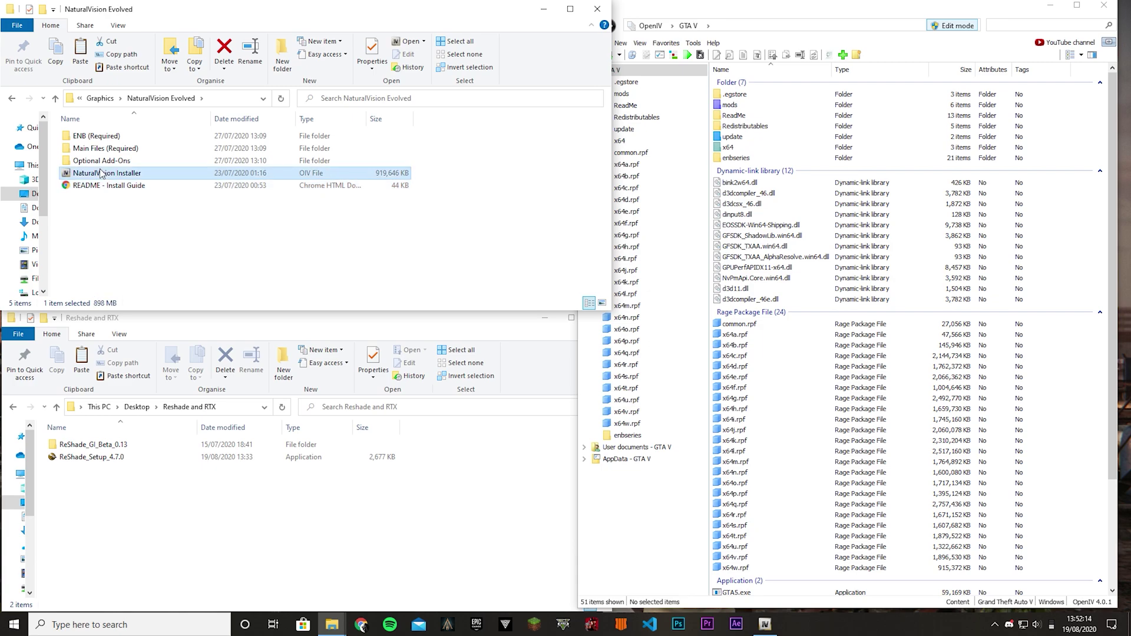
pyautogui.doubleClick(317, 173)
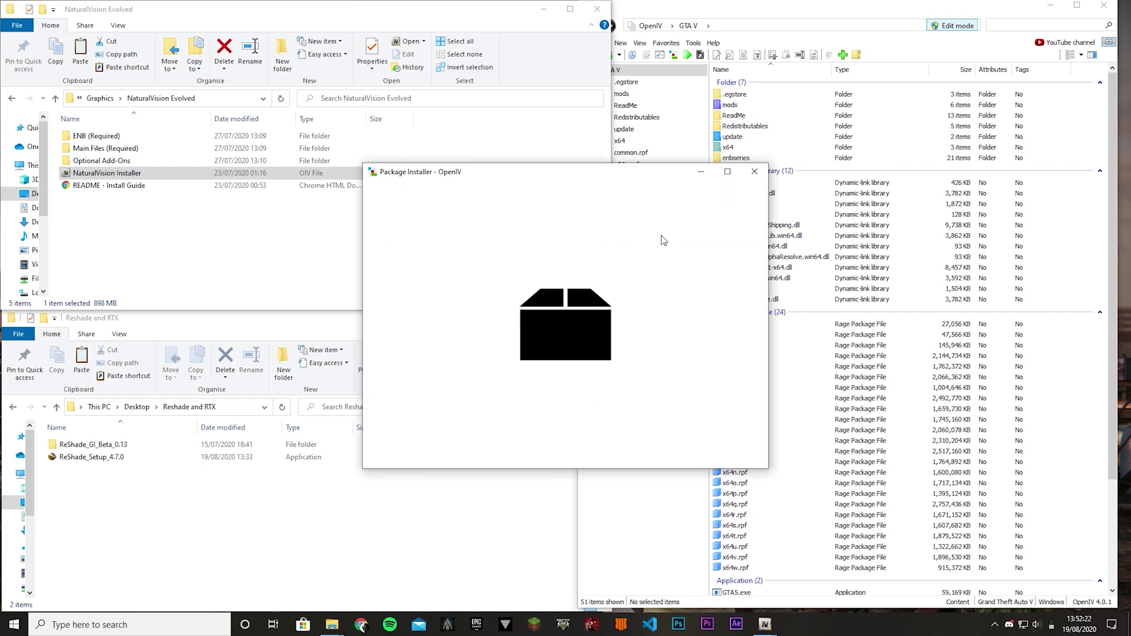
pyautogui.click(755, 170)
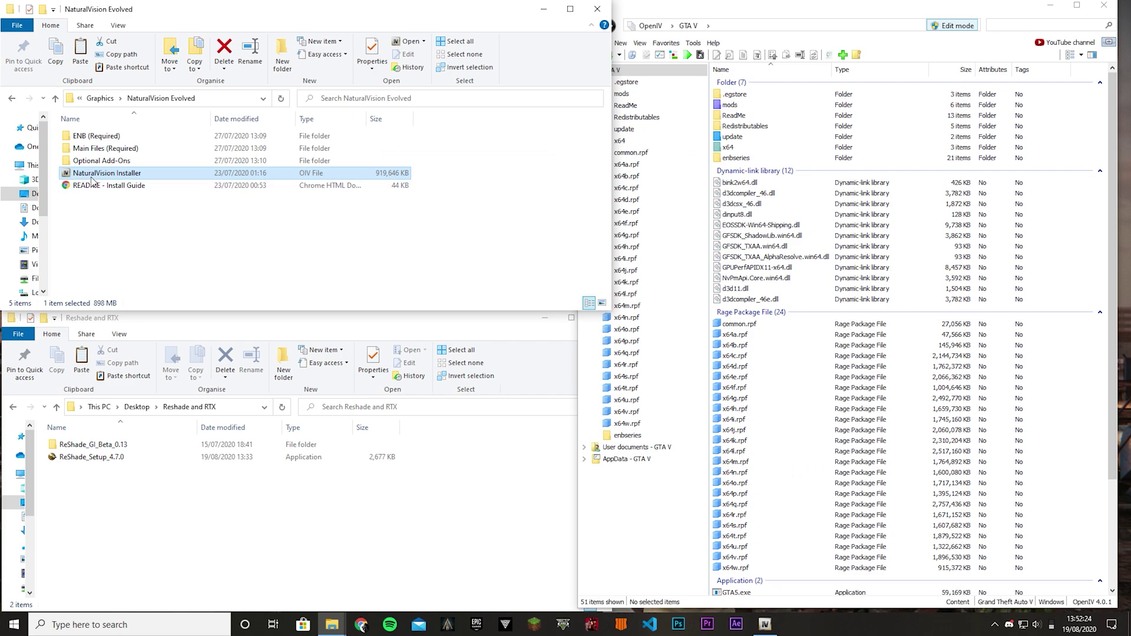
pyautogui.moveTo(101, 172); pyautogui.dragTo(324, 177)
pyautogui.doubleClick(111, 148)
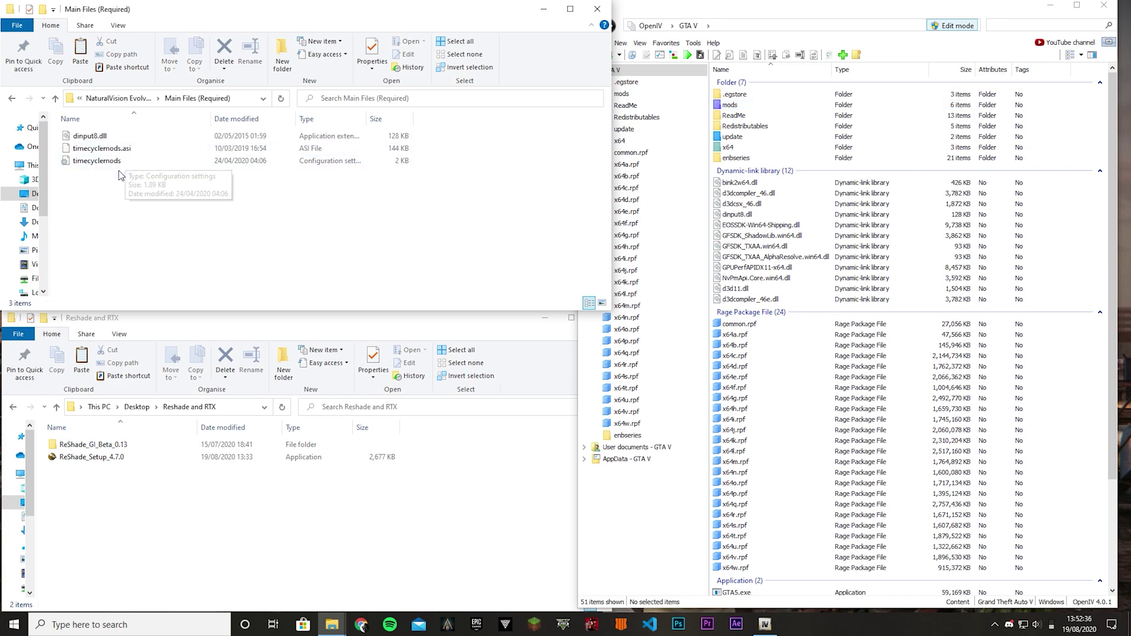
pyautogui.click(121, 149)
pyautogui.keyDown('shift'); pyautogui.click(103, 161); pyautogui.keyUp('shift')
pyautogui.click(139, 98)
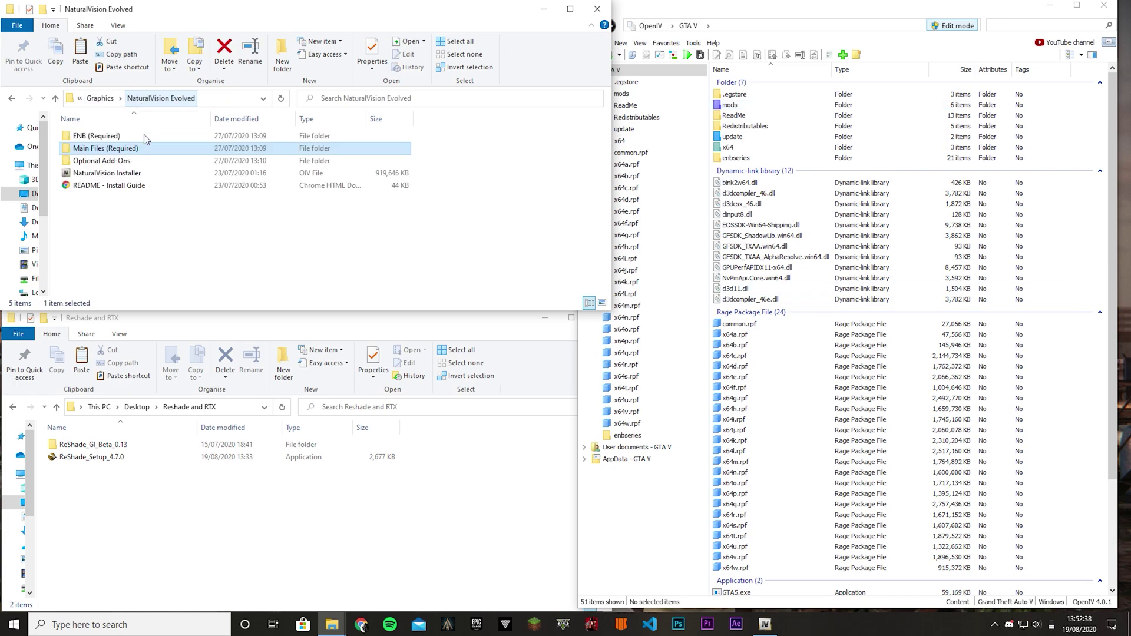
# Step: Compare the contents of the Ultra, Medium and Low Settings Preset folders in ENB (Required) and return to the NaturalVision Evolved folder
pyautogui.doubleClick(138, 136)
pyautogui.click(128, 152)
pyautogui.doubleClick(129, 151)
pyautogui.click(108, 98)
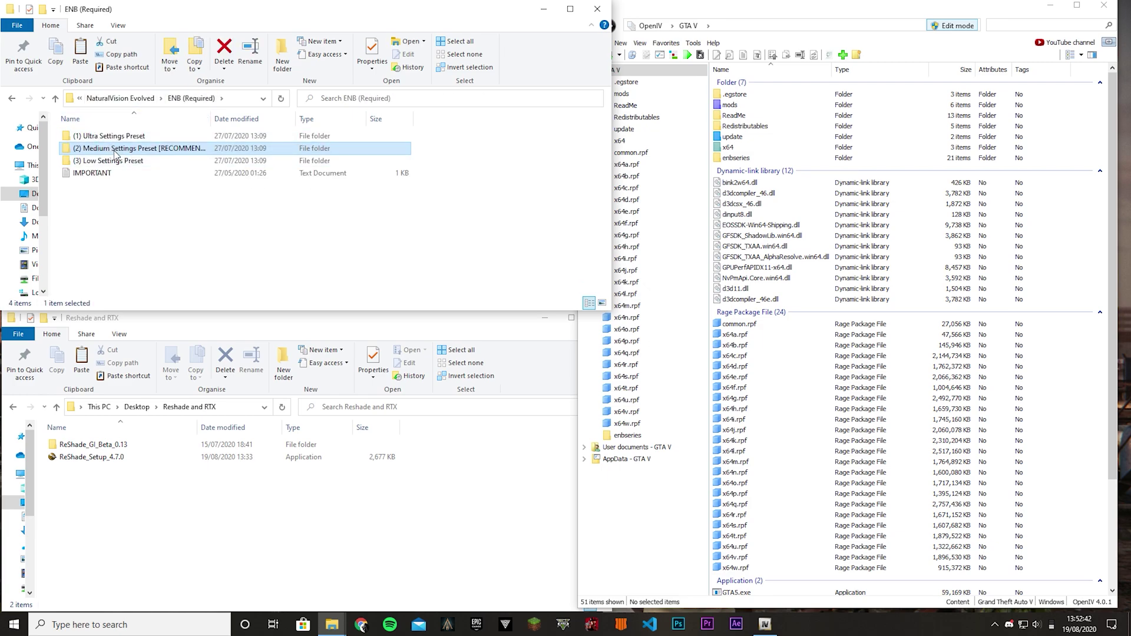
pyautogui.doubleClick(142, 161)
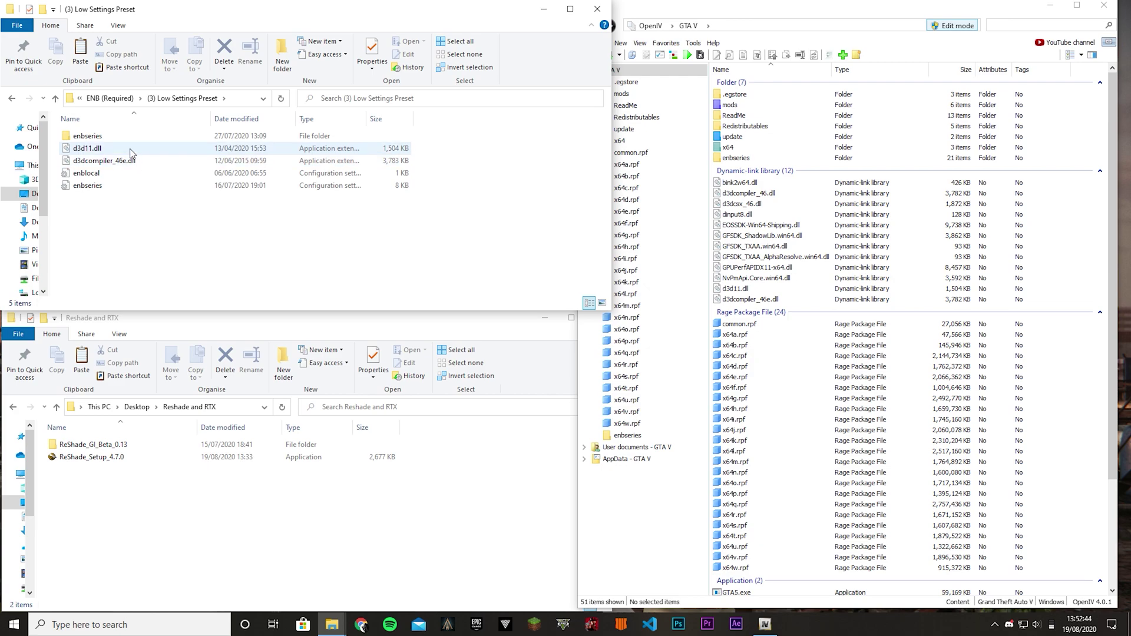
pyautogui.click(104, 98)
pyautogui.doubleClick(122, 170)
pyautogui.moveTo(126, 227); pyautogui.dragTo(122, 142)
pyautogui.click(124, 99)
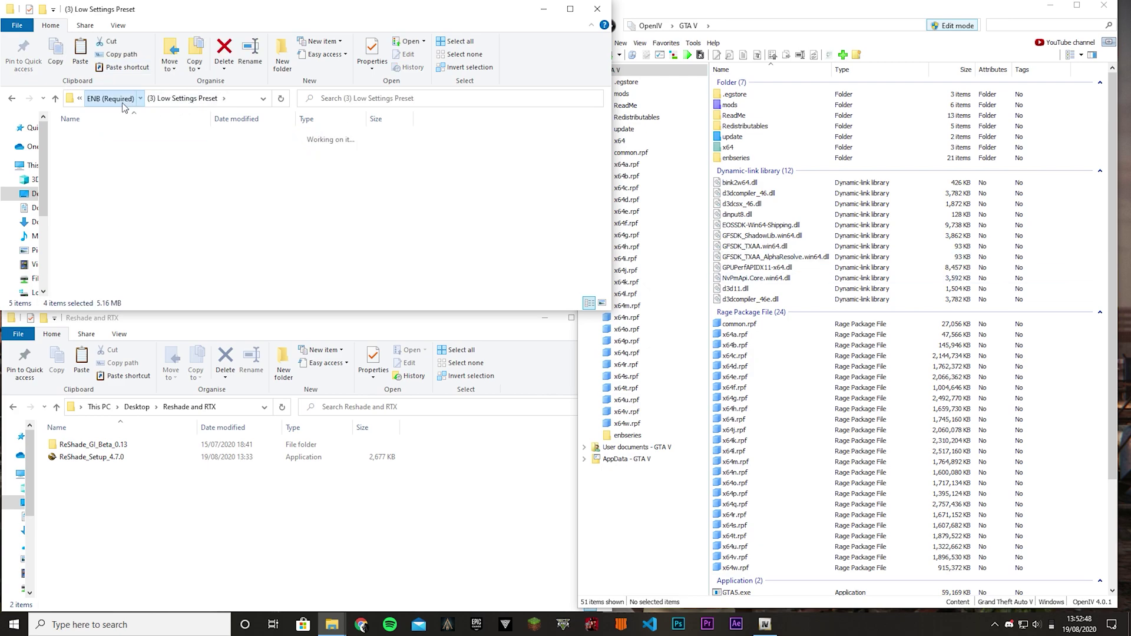
pyautogui.click(176, 152)
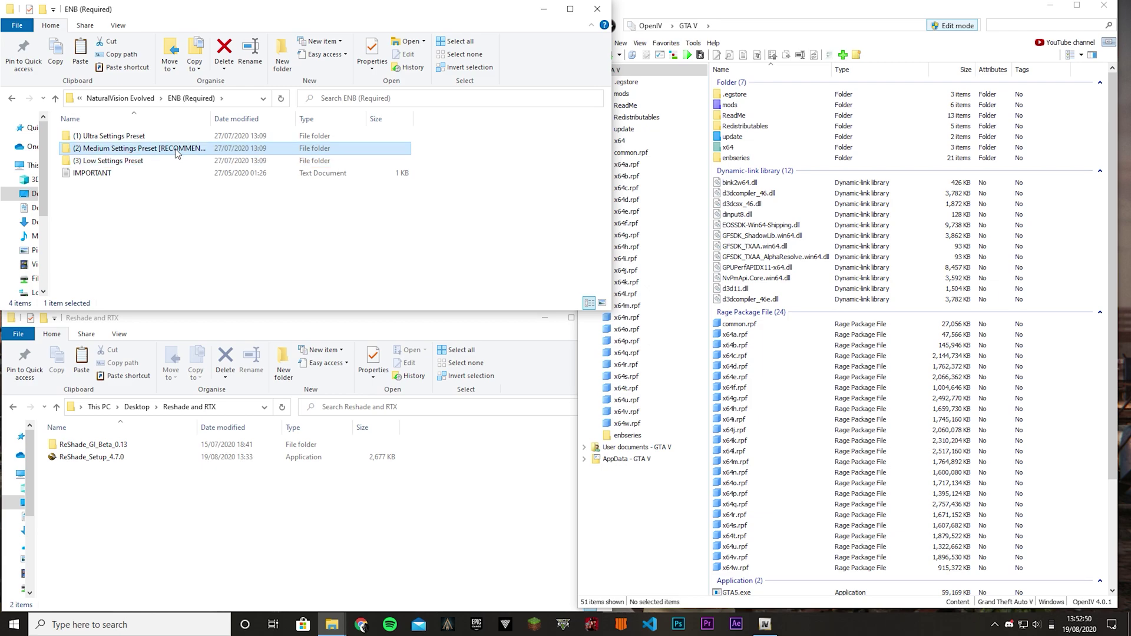
pyautogui.click(176, 151)
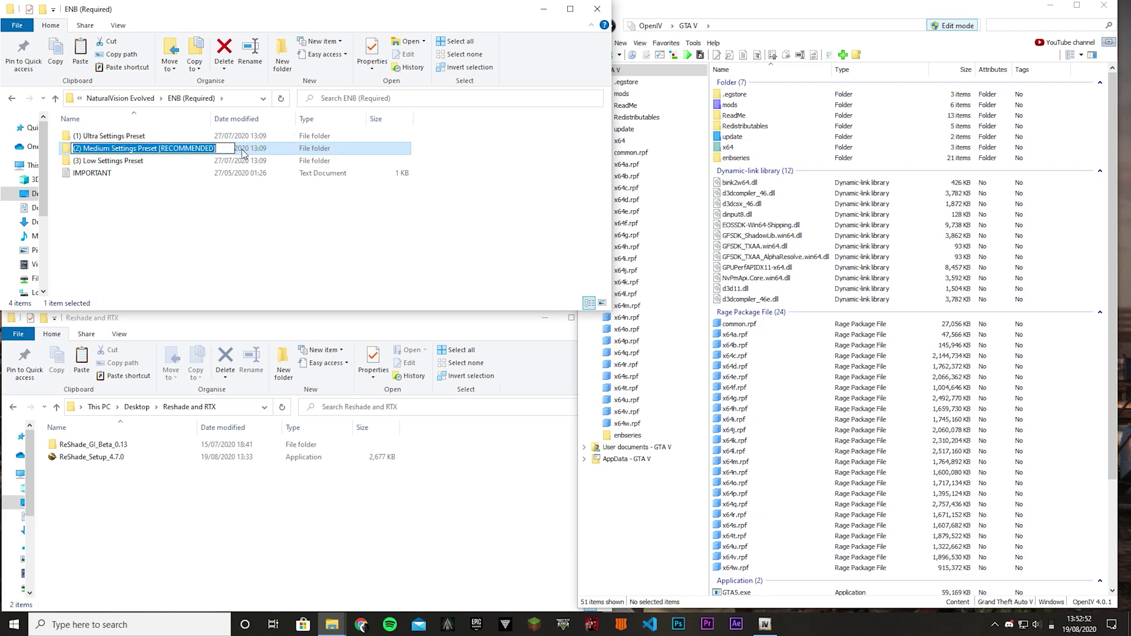
pyautogui.press('Escape')
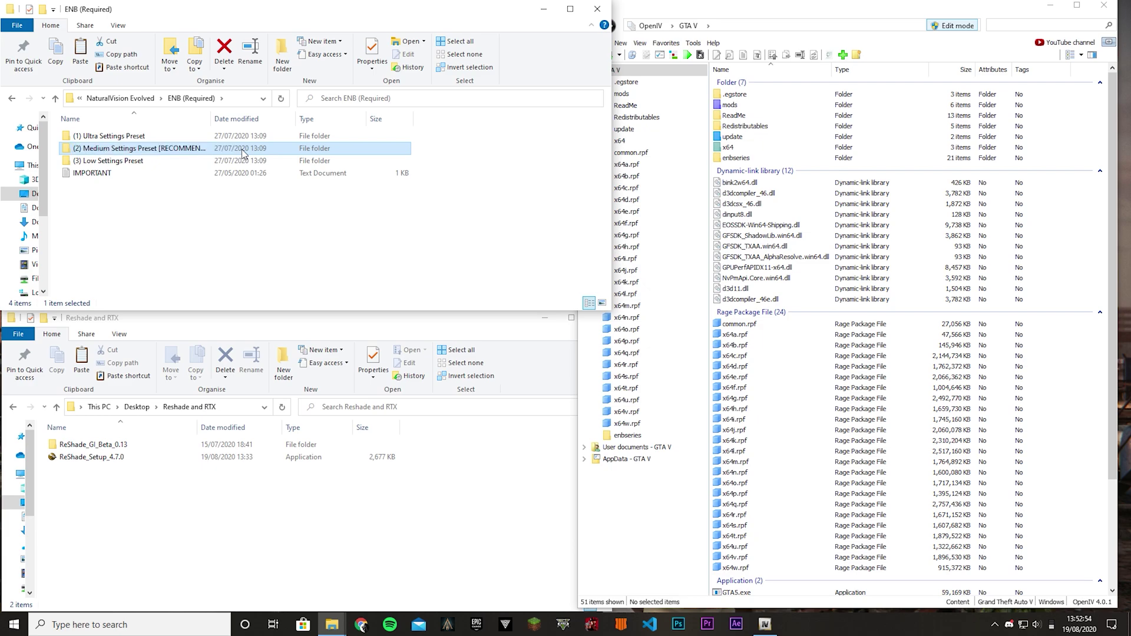
pyautogui.doubleClick(207, 150)
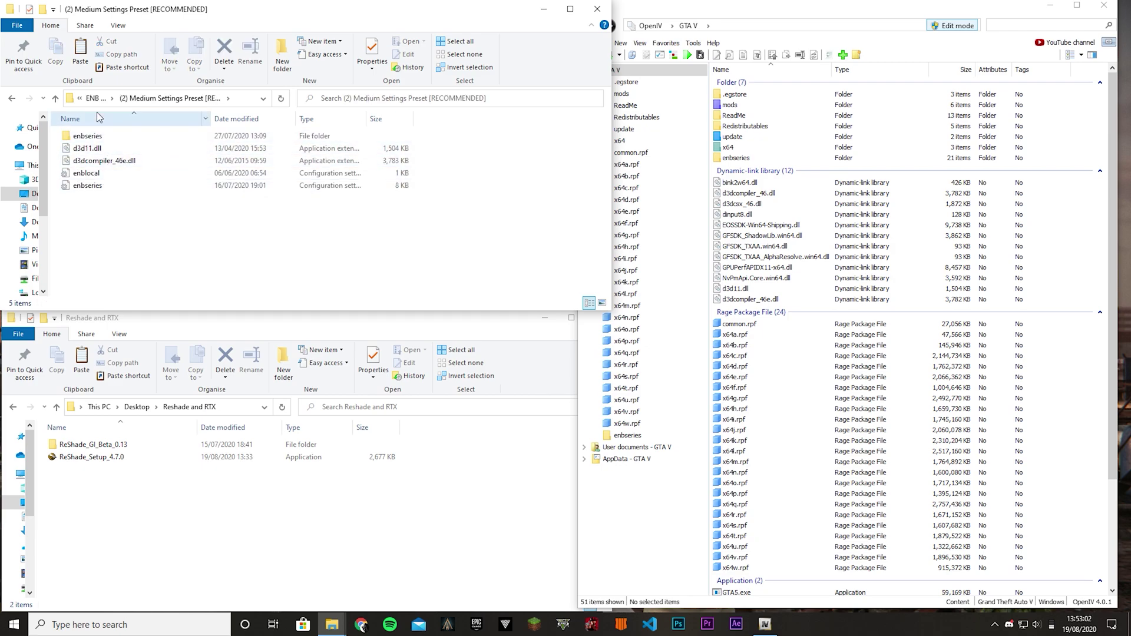
pyautogui.click(93, 98)
pyautogui.doubleClick(135, 136)
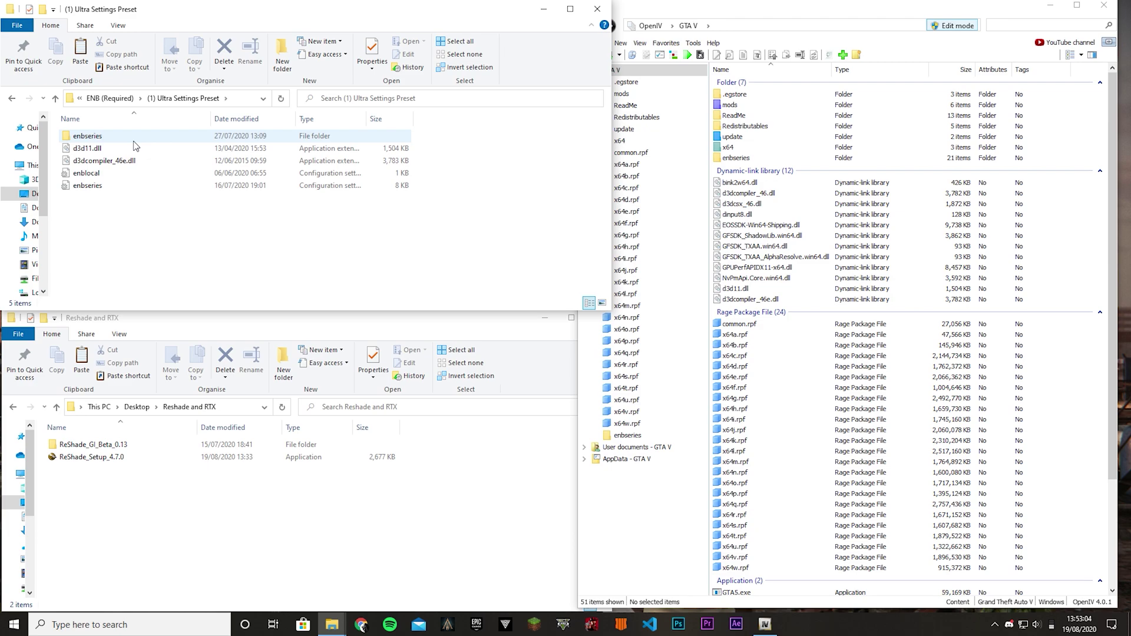
pyautogui.click(139, 99)
pyautogui.click(126, 100)
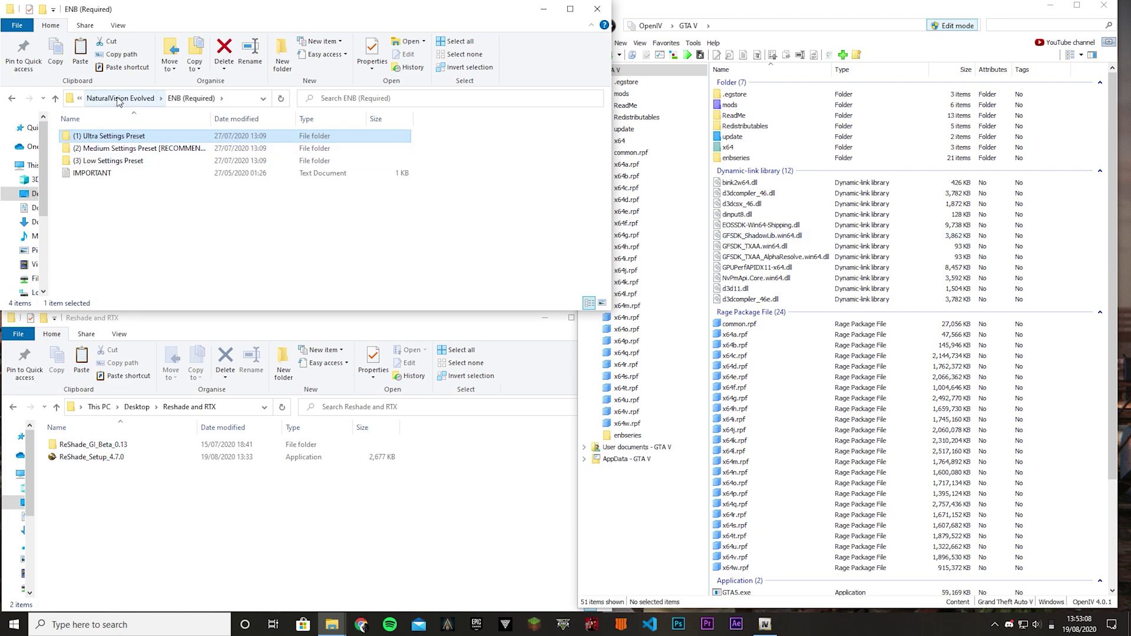
pyautogui.click(119, 100)
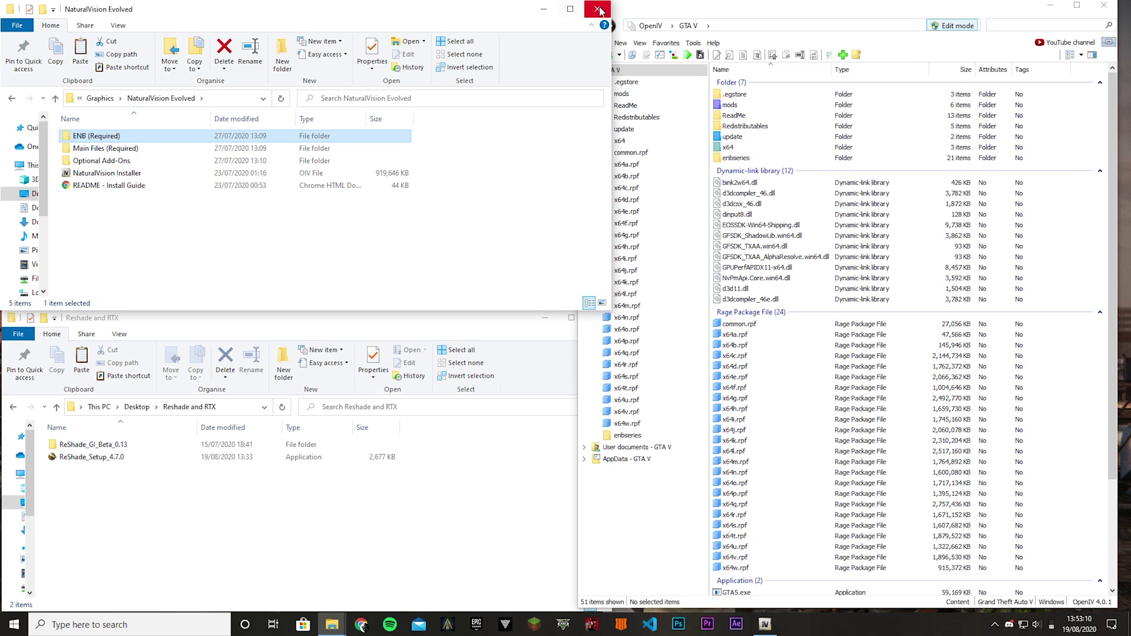
# Step: Close the NaturalVision Evolved folder window and reposition the Reshade and RTX folder window beside OpenIV
pyautogui.click(597, 9)
pyautogui.moveTo(316, 323); pyautogui.dragTo(311, 121)
pyautogui.moveTo(248, 407); pyautogui.dragTo(243, 465)
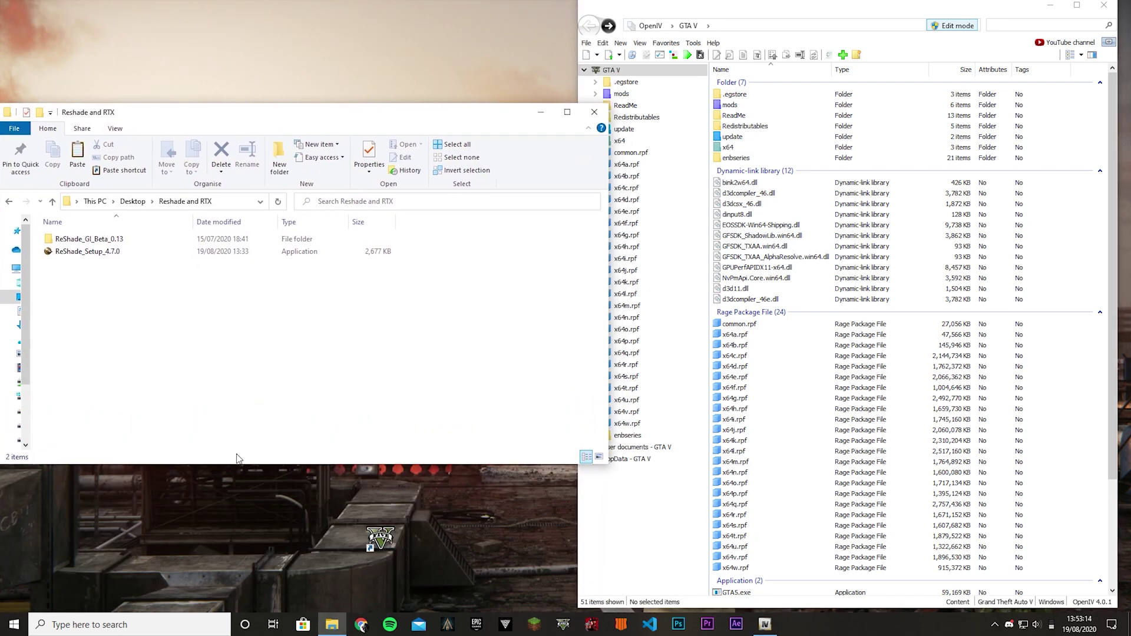
# Step: Run ReShade_Setup_4.7.0 and browse to the GTA V game as the target of the ReShade installation
pyautogui.click(105, 255)
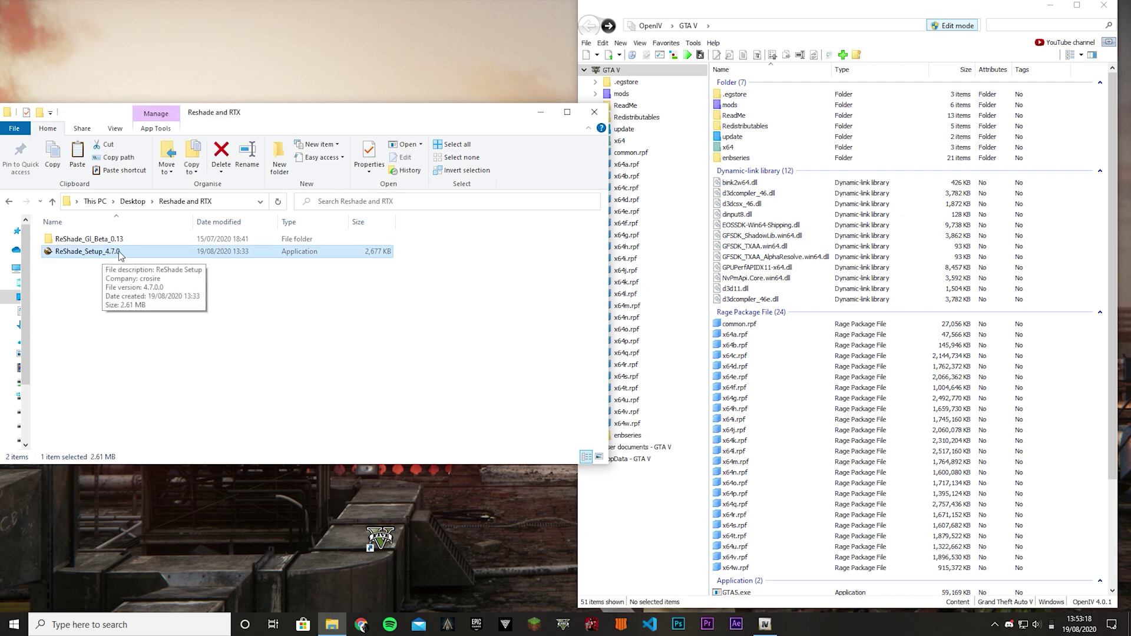
pyautogui.doubleClick(120, 250)
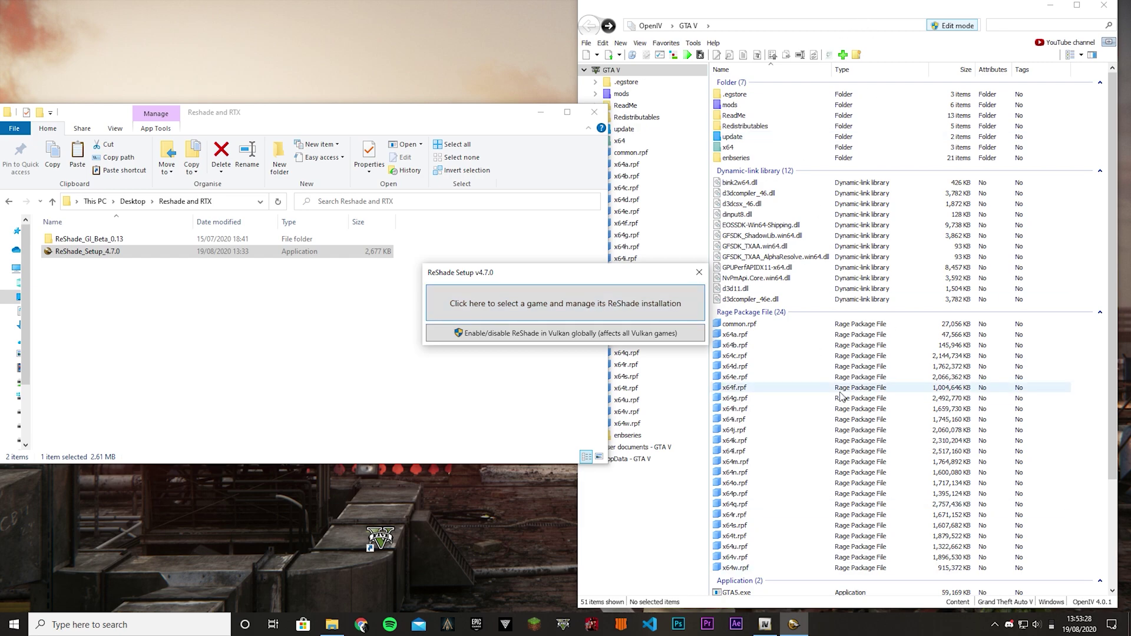
pyautogui.click(602, 315)
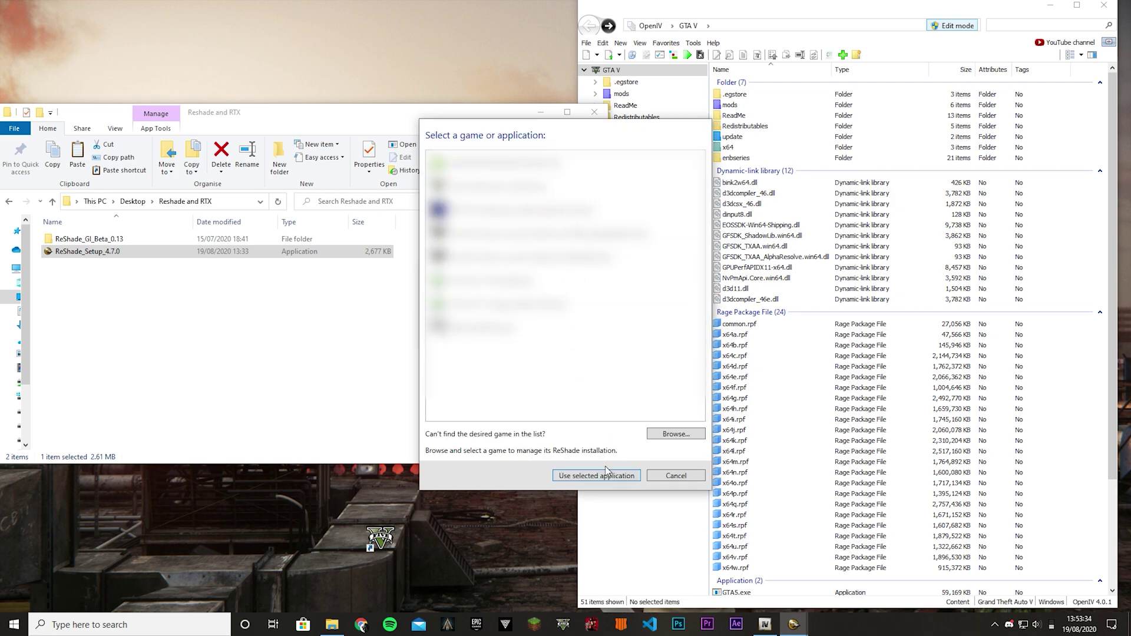
pyautogui.click(686, 433)
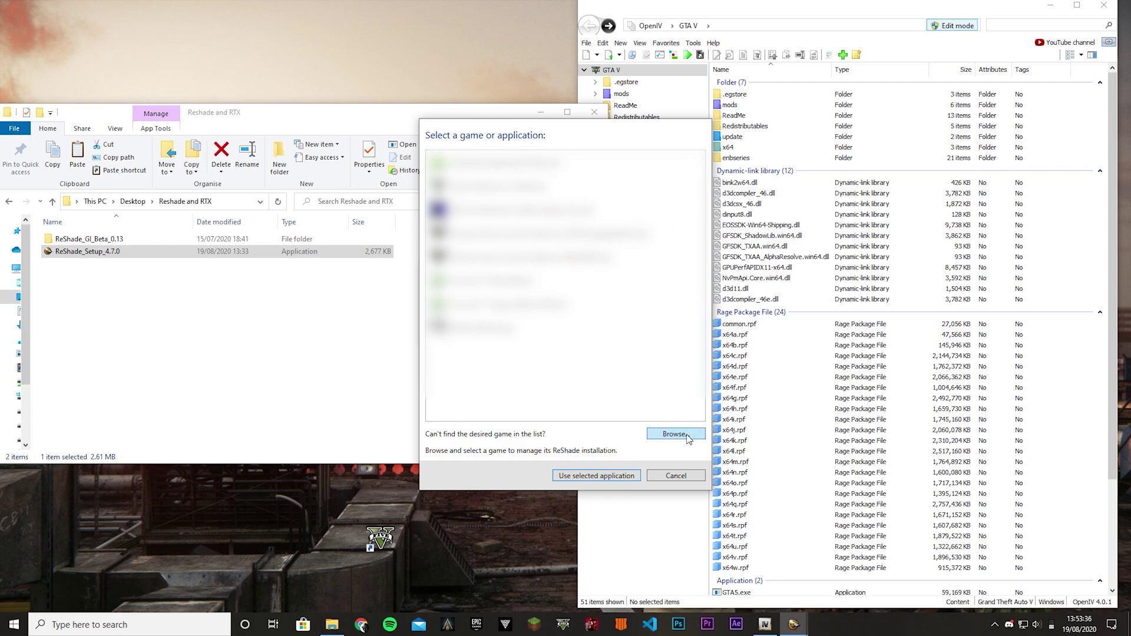
pyautogui.click(580, 296)
pyautogui.click(888, 419)
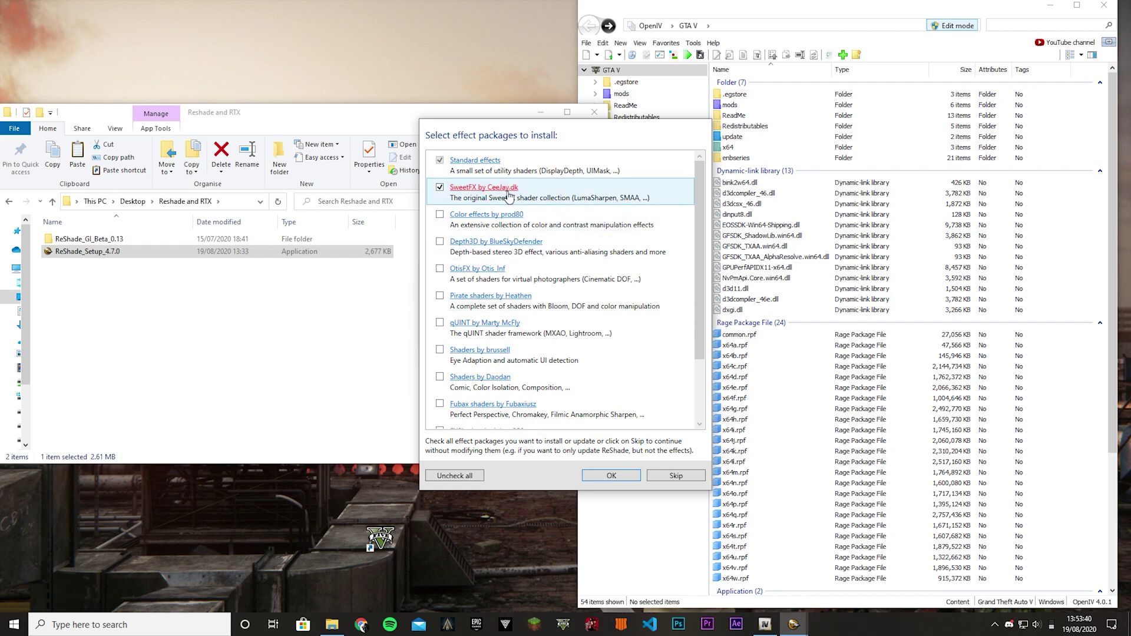
# Step: Look through the effect packages and install only Standard effects and SweetFX by CeeJay.dk with all their effect files
pyautogui.scroll(-3, 637, 329)
pyautogui.scroll(3, 637, 331)
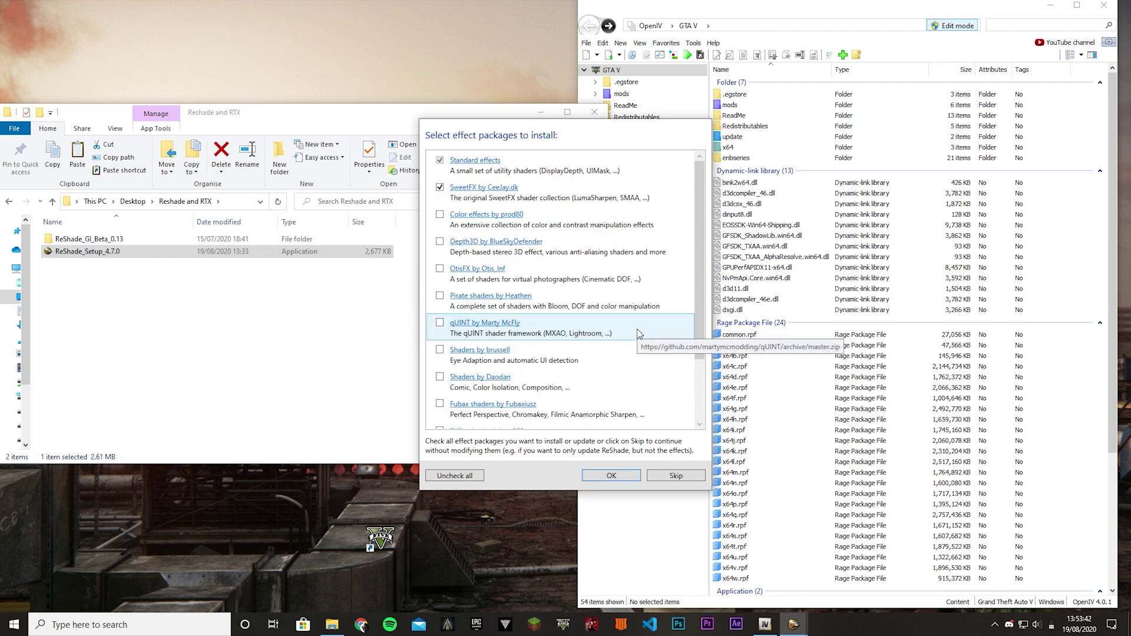
pyautogui.scroll(-3, 638, 329)
pyautogui.scroll(3, 637, 329)
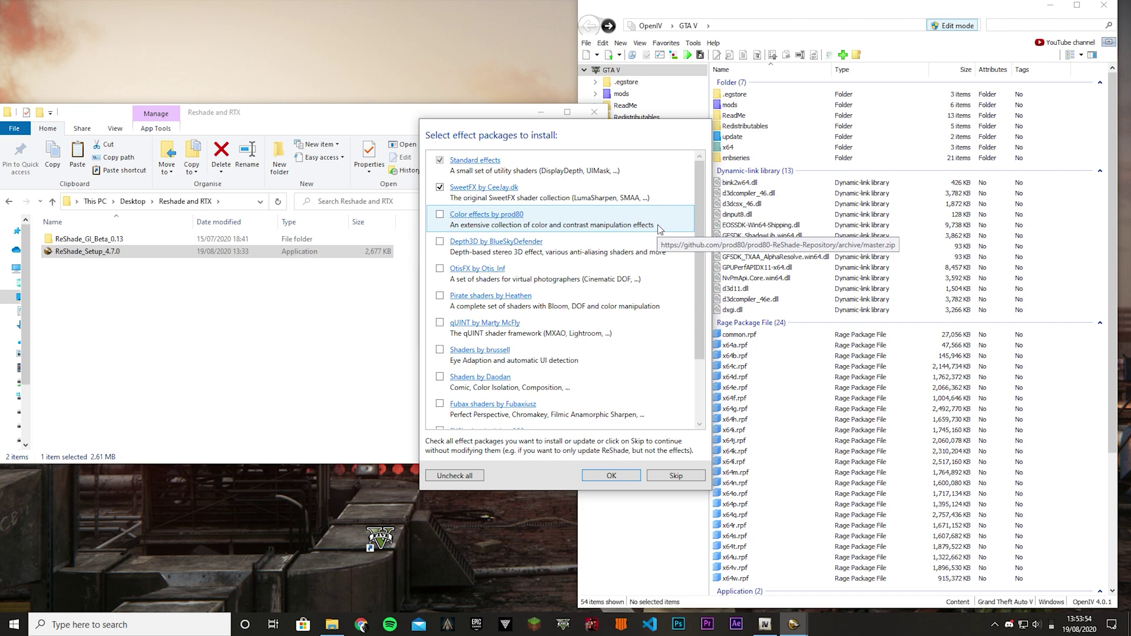
pyautogui.scroll(-3, 658, 235)
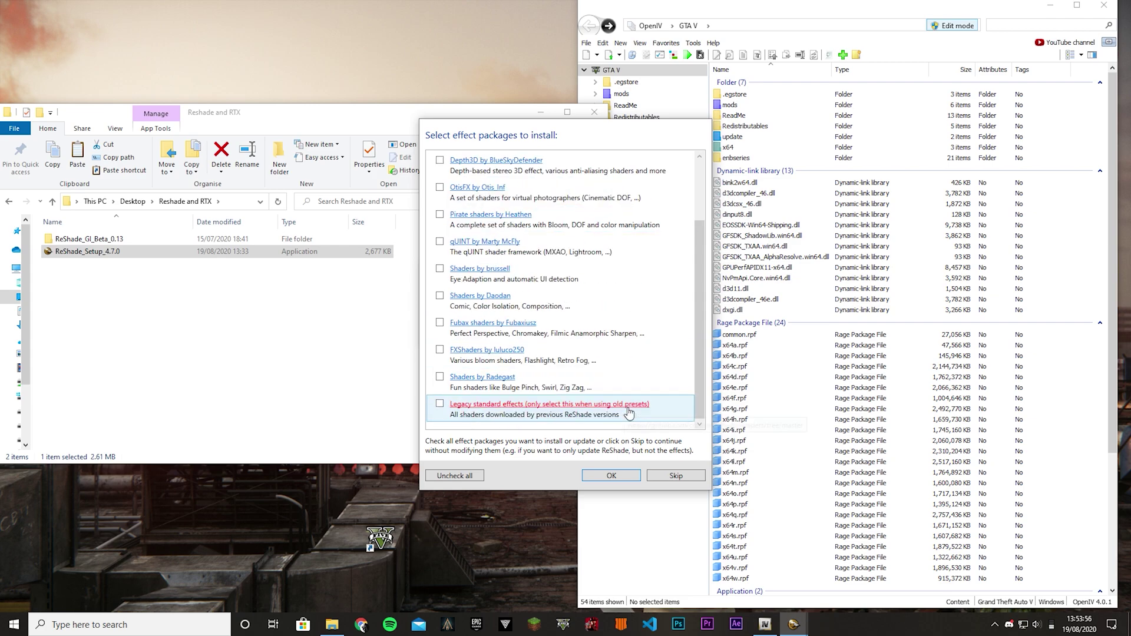
pyautogui.scroll(3, 528, 420)
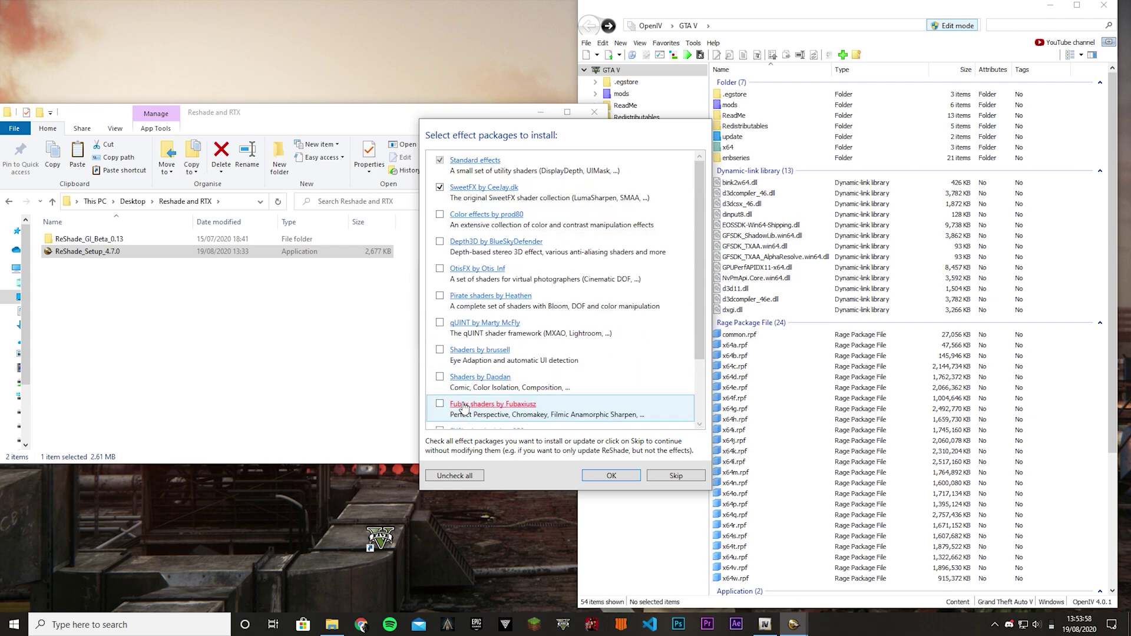
pyautogui.scroll(-3, 527, 419)
pyautogui.click(442, 384)
pyautogui.click(440, 378)
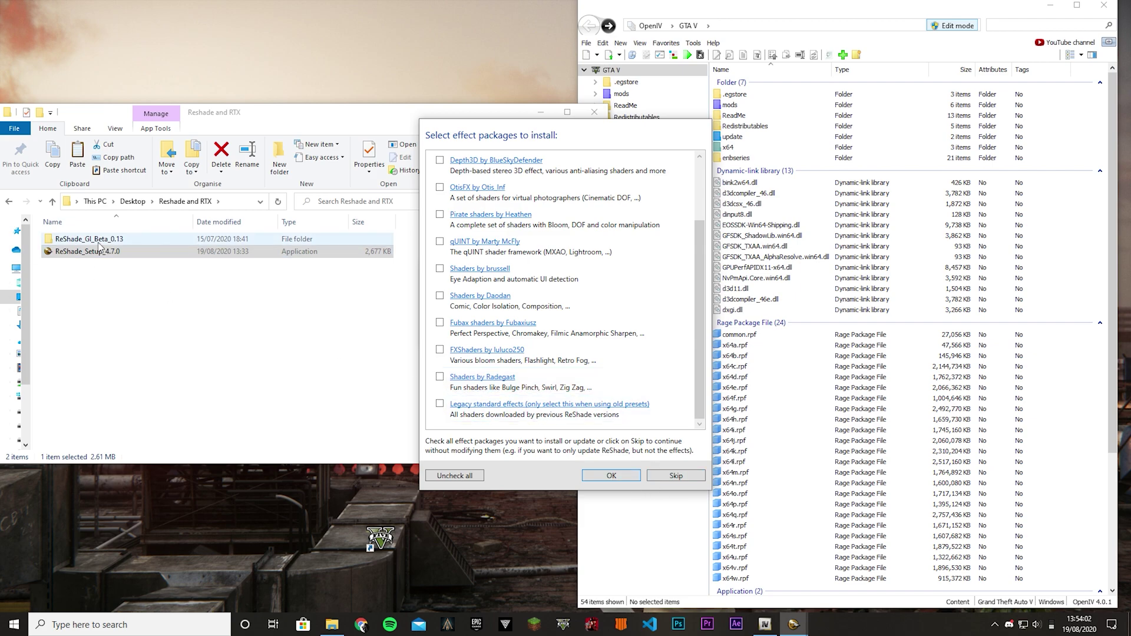
pyautogui.click(616, 475)
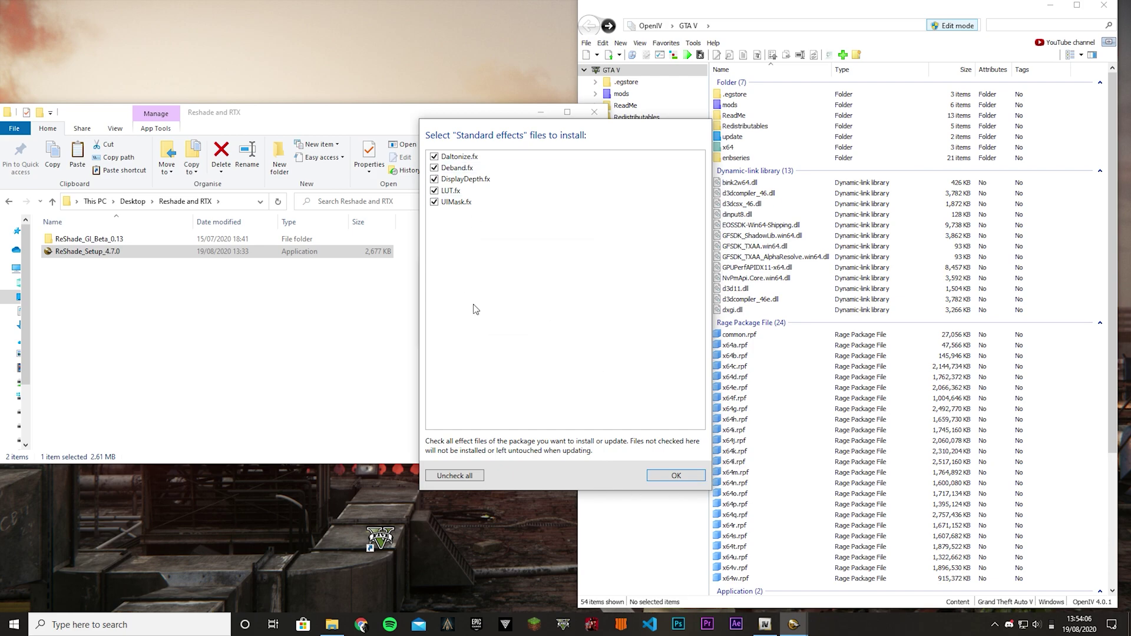
pyautogui.click(673, 475)
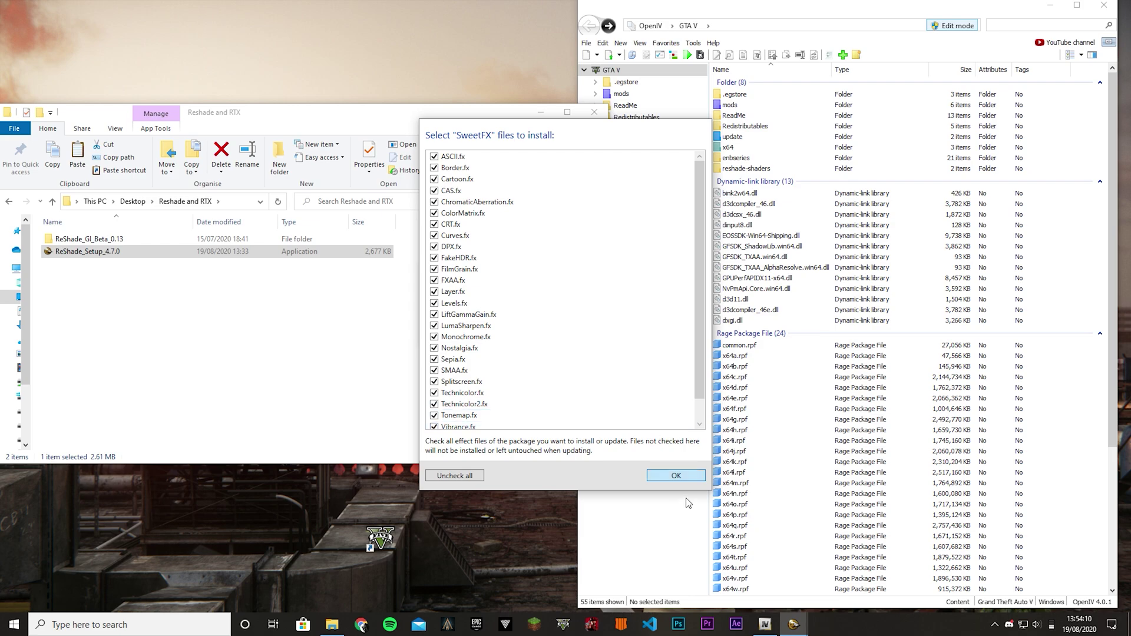
pyautogui.click(675, 476)
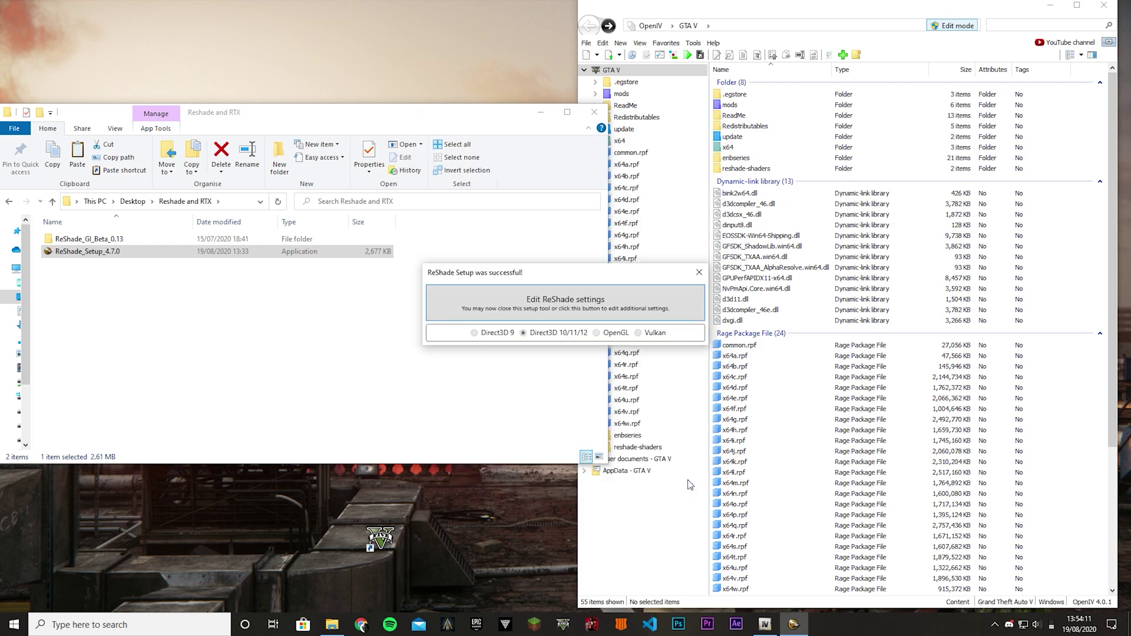
# Step: Enable Skip Tutorial in the ReShade settings, confirm them and close the ReShade setup
pyautogui.click(579, 315)
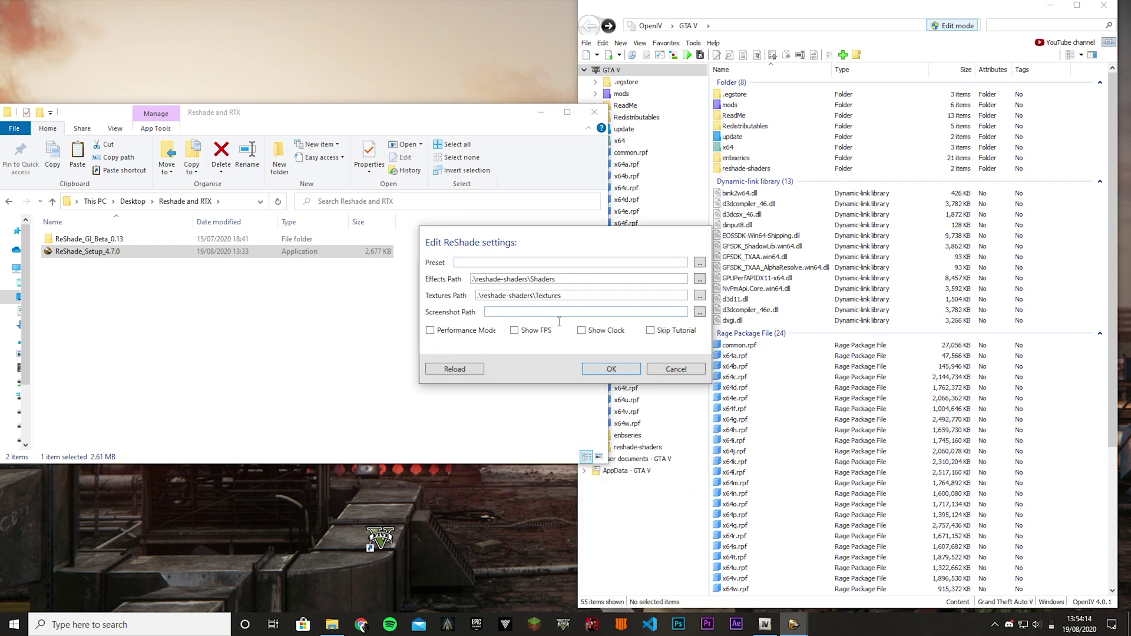
pyautogui.click(651, 330)
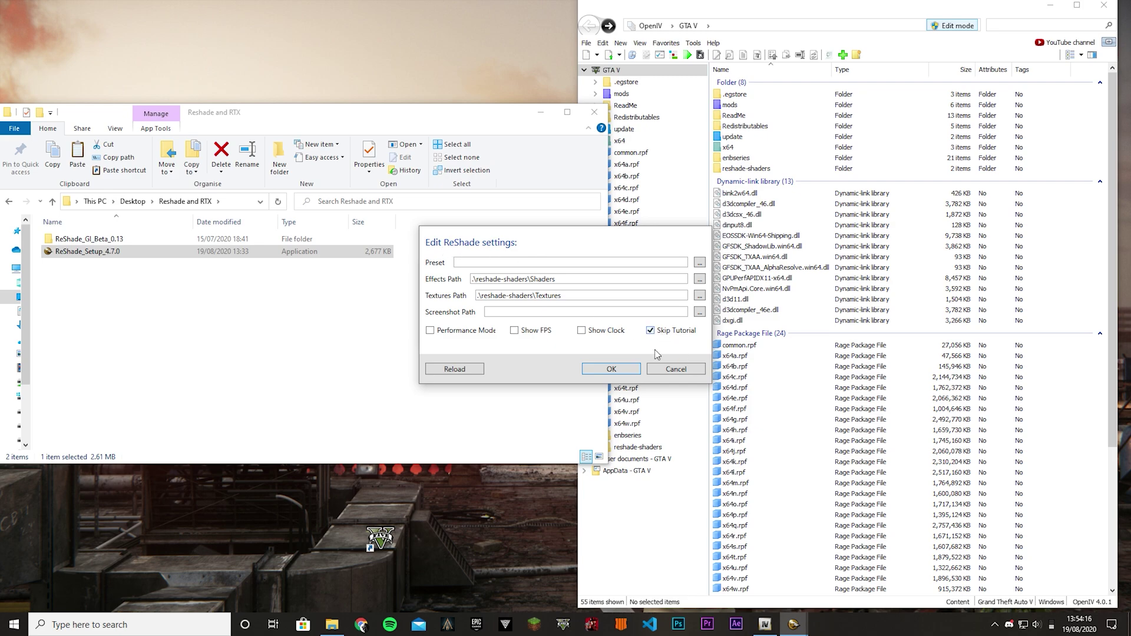
pyautogui.click(619, 371)
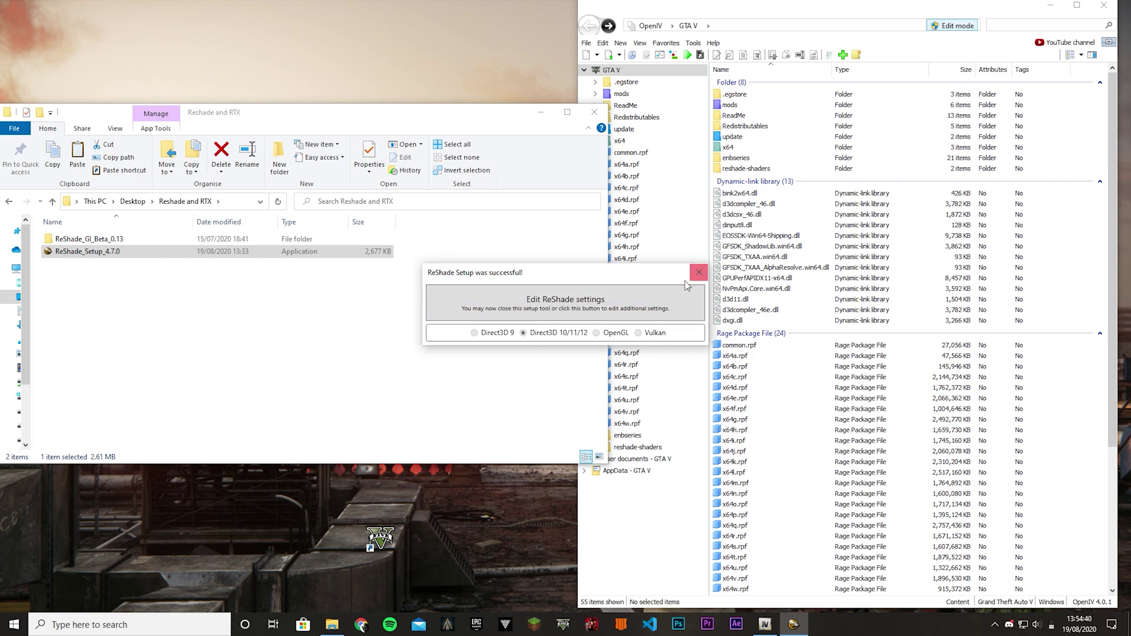
pyautogui.click(699, 272)
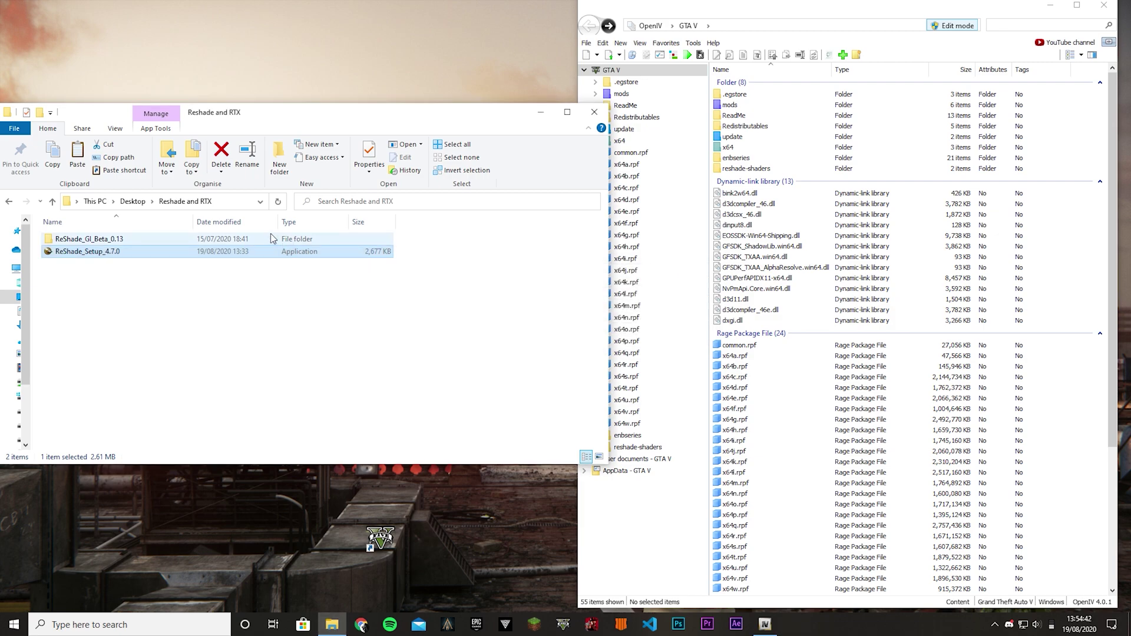
# Step: Copy RTGI, qUINT_common.fxh and qUINT_rtgi from the ReShade_GI_Beta_0.13 Shaders folder into the game's reshade-shaders\Shaders folder
pyautogui.doubleClick(746, 170)
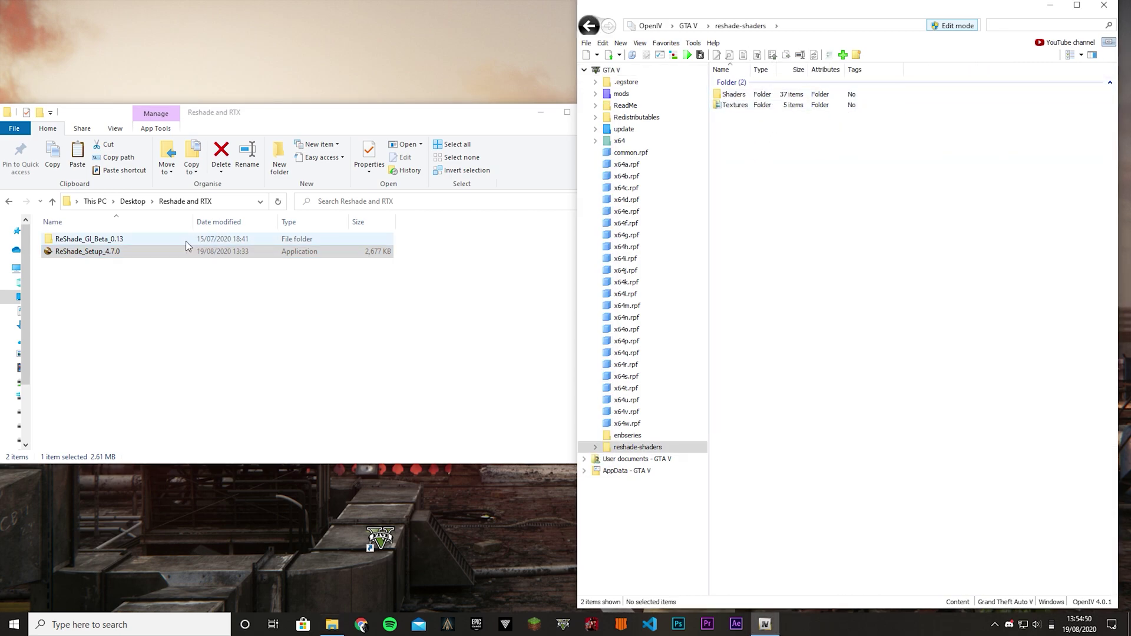
pyautogui.click(91, 240)
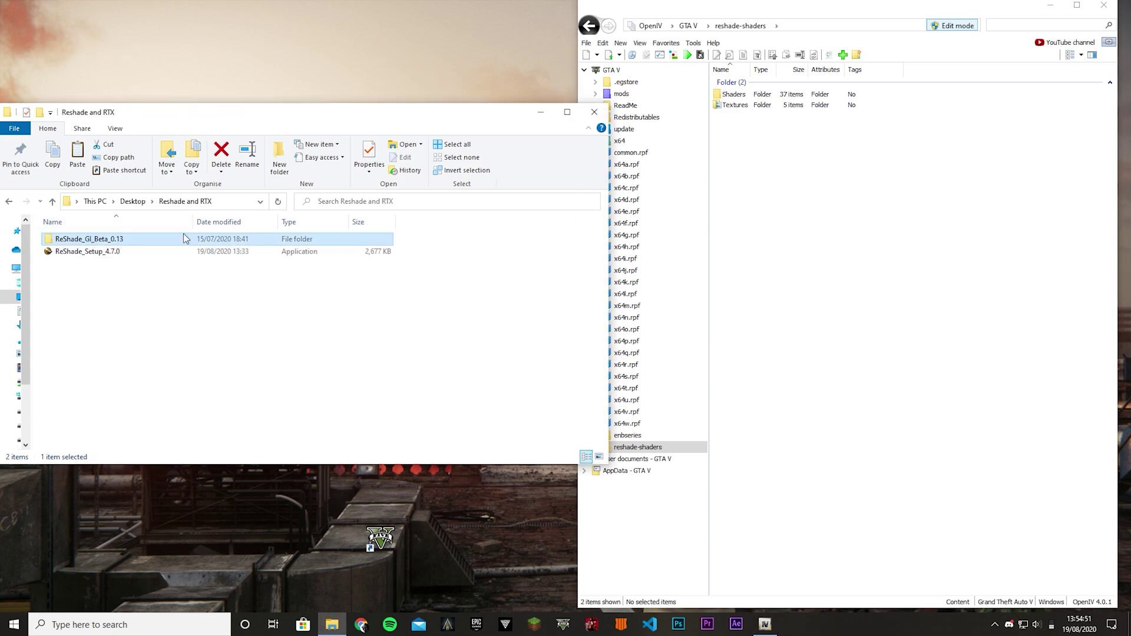
pyautogui.doubleClick(115, 241)
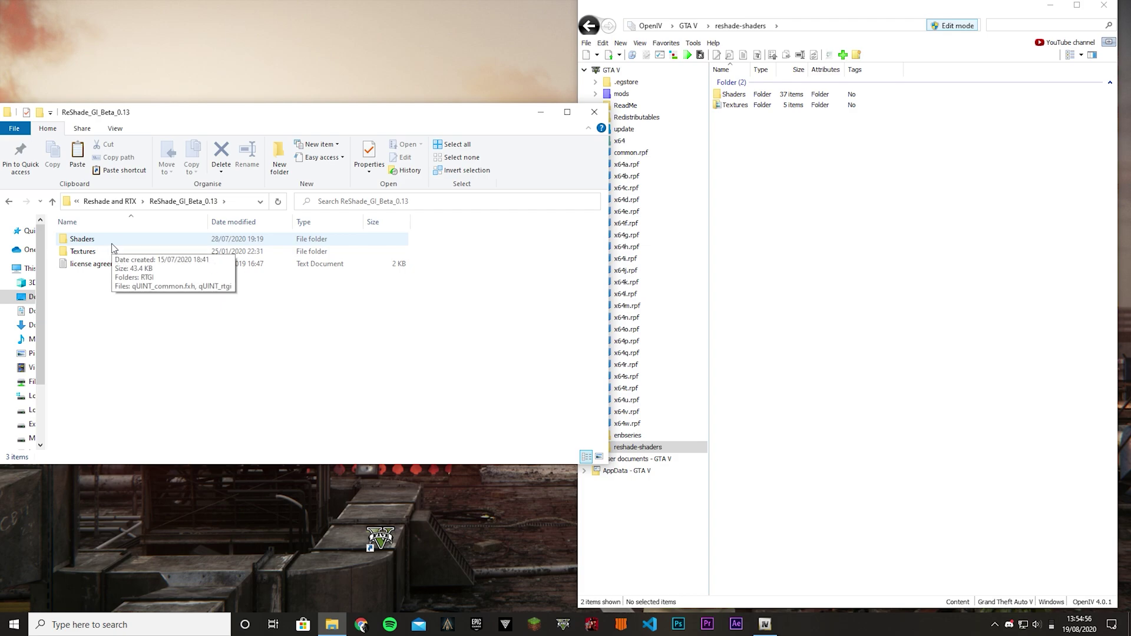
pyautogui.doubleClick(86, 238)
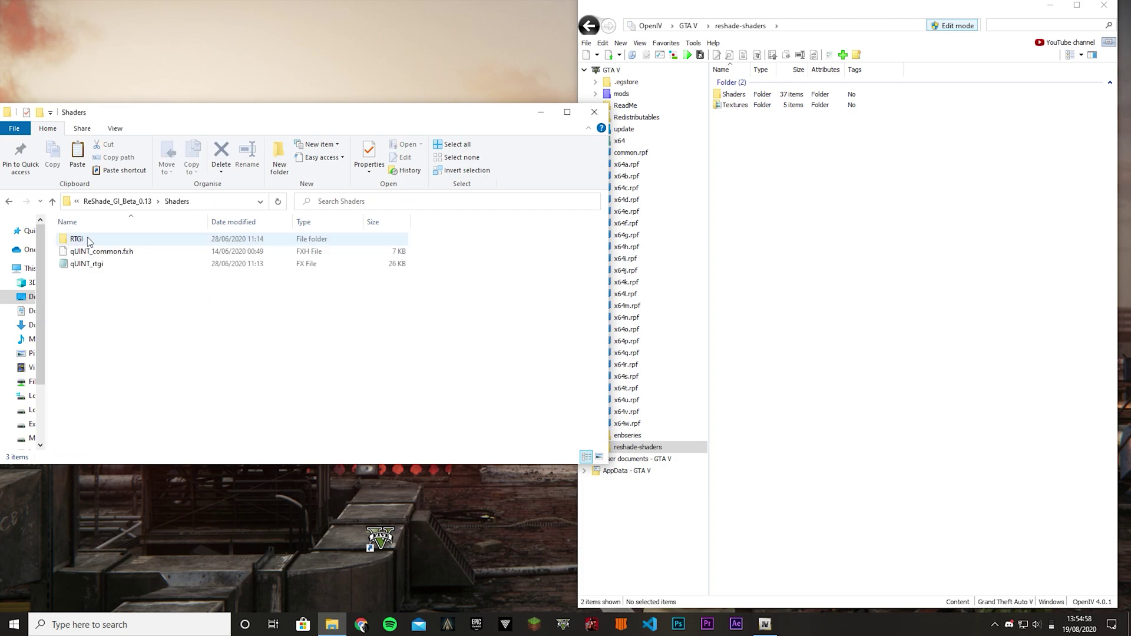
pyautogui.doubleClick(733, 94)
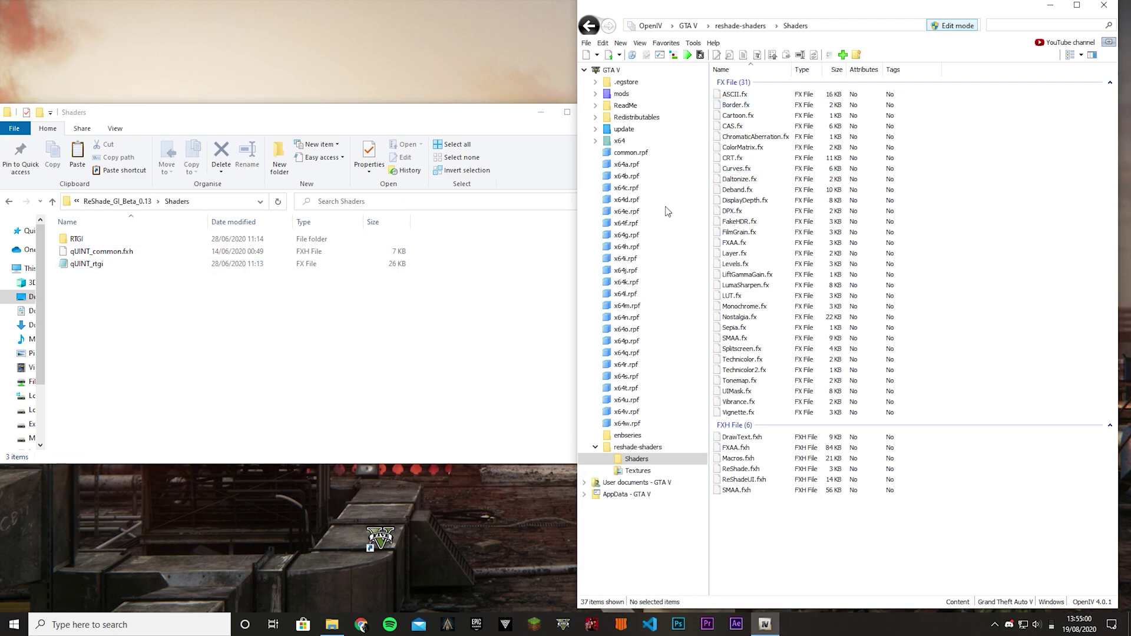
pyautogui.moveTo(166, 291); pyautogui.dragTo(918, 311)
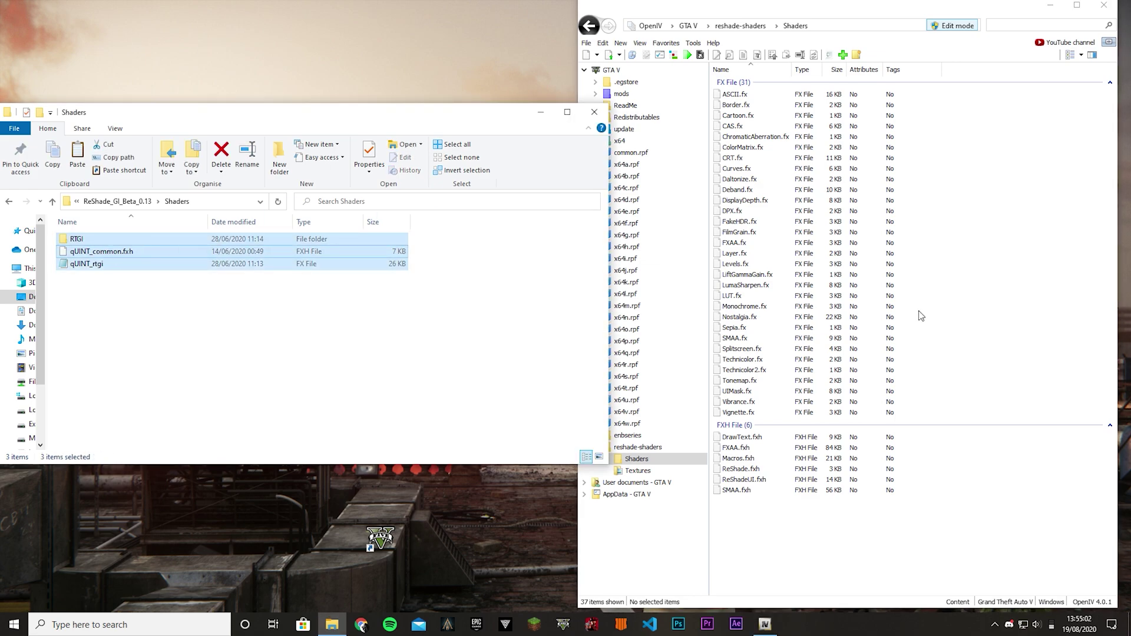
# Step: Copy bluenoise from the ReShade_GI_Beta_0.13 Textures folder into reshade-shaders\Textures and go back to the GTA V root folder in OpenIV
pyautogui.click(126, 201)
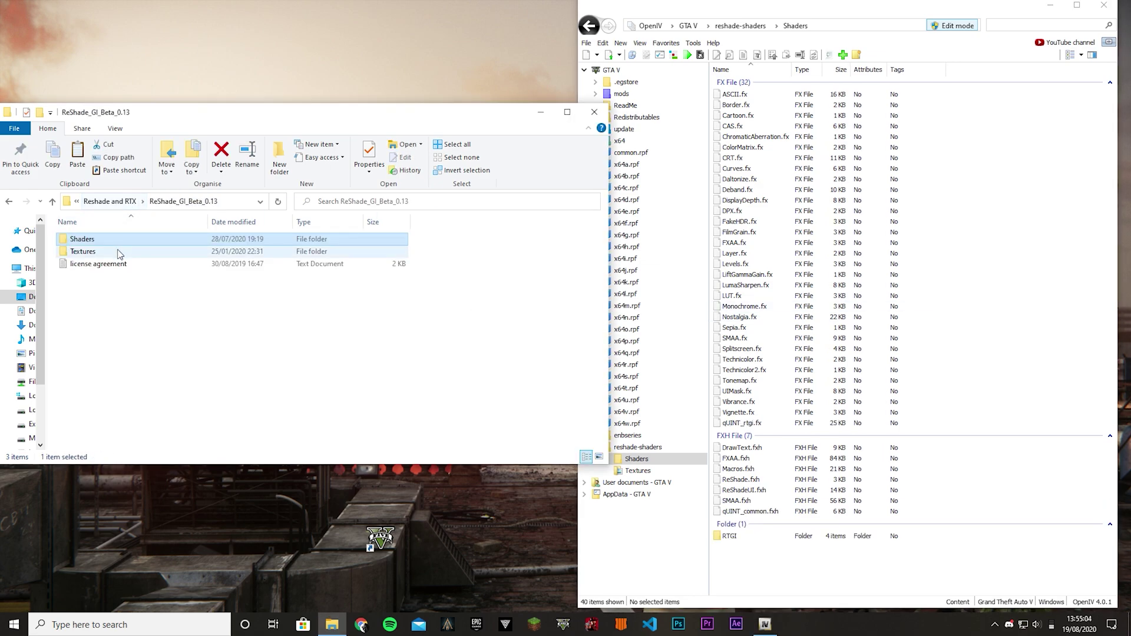
pyautogui.click(121, 254)
pyautogui.doubleClick(121, 255)
pyautogui.click(740, 25)
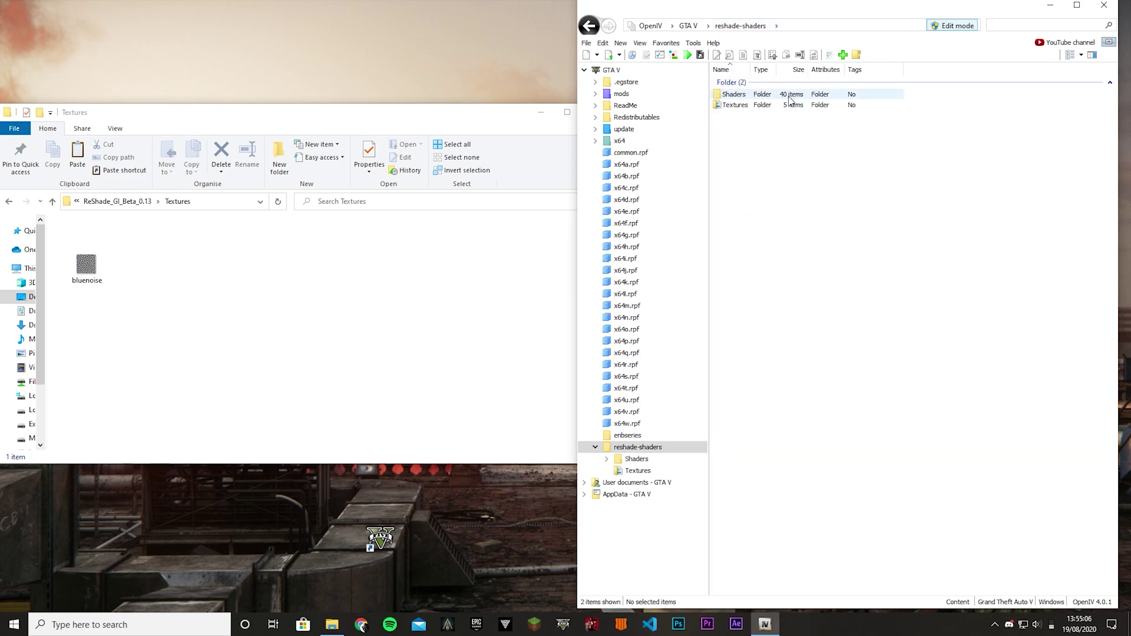
pyautogui.doubleClick(792, 106)
pyautogui.moveTo(87, 265); pyautogui.dragTo(860, 247)
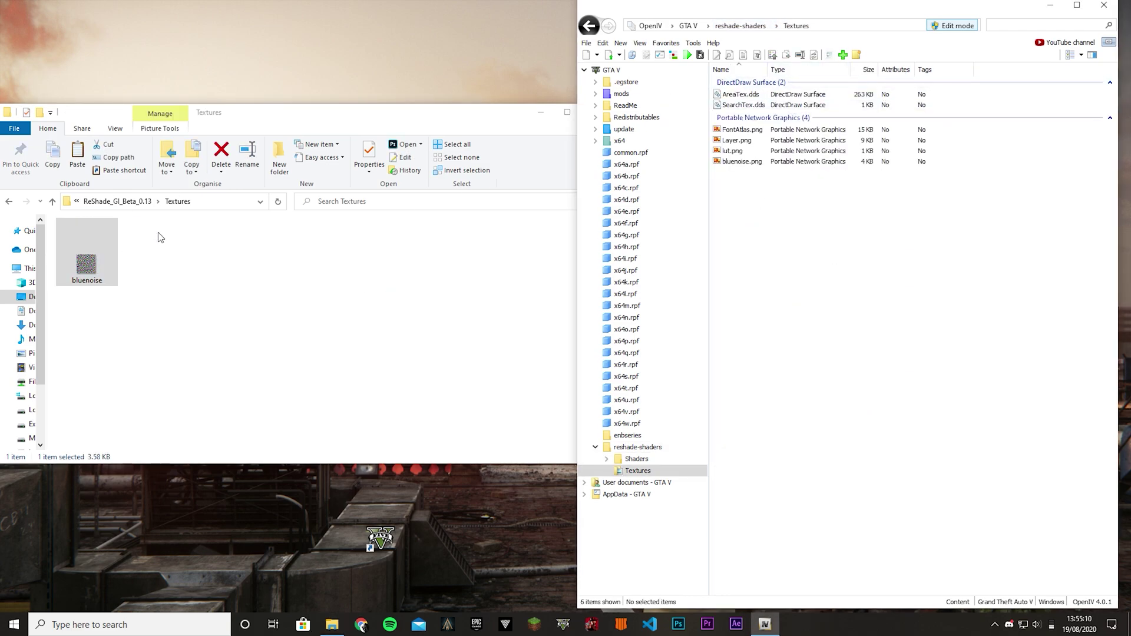
pyautogui.click(730, 26)
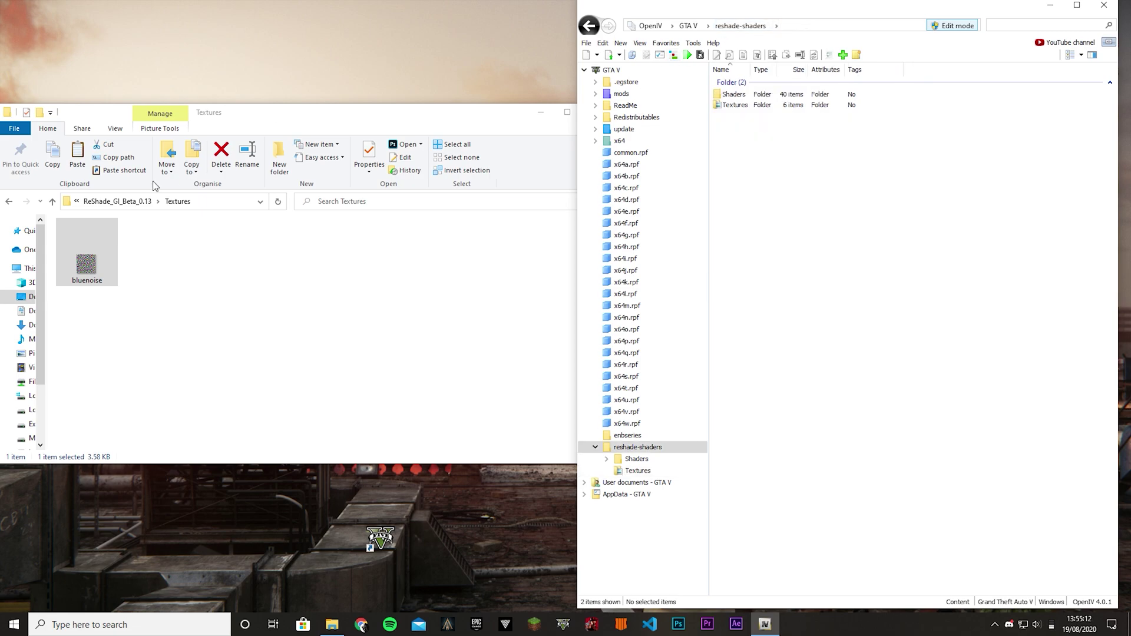
pyautogui.click(136, 203)
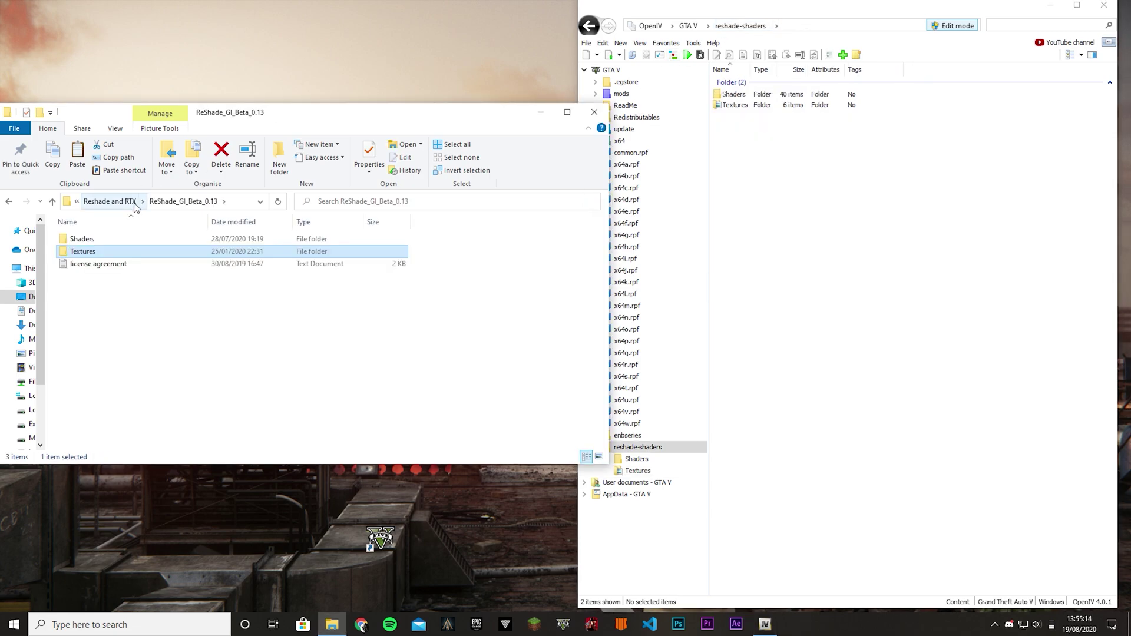
pyautogui.click(687, 26)
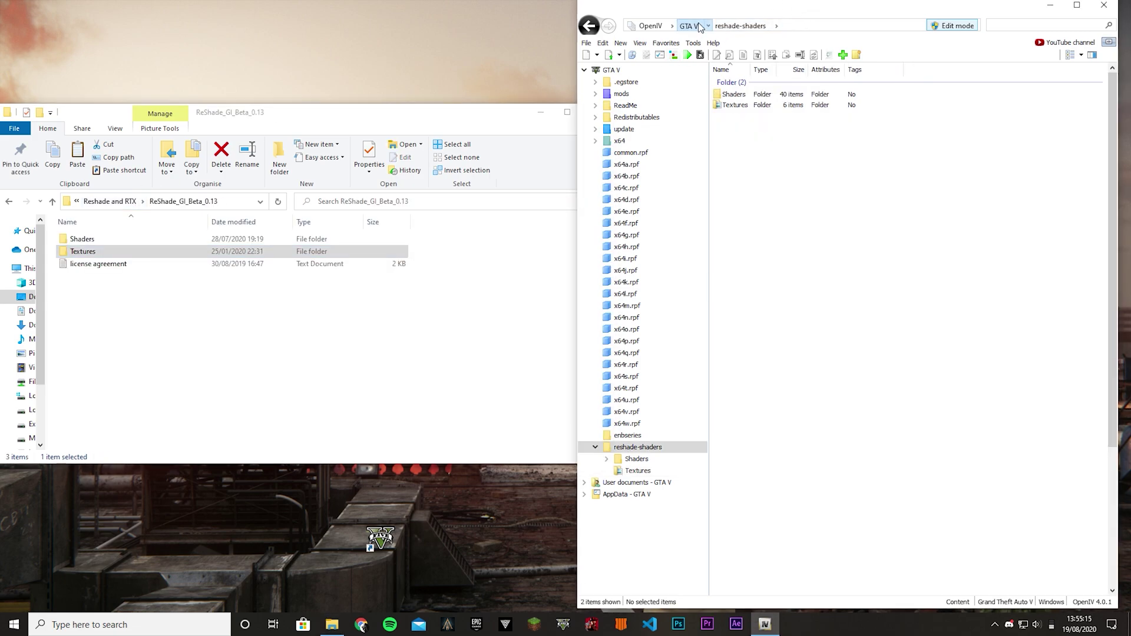
pyautogui.click(349, 317)
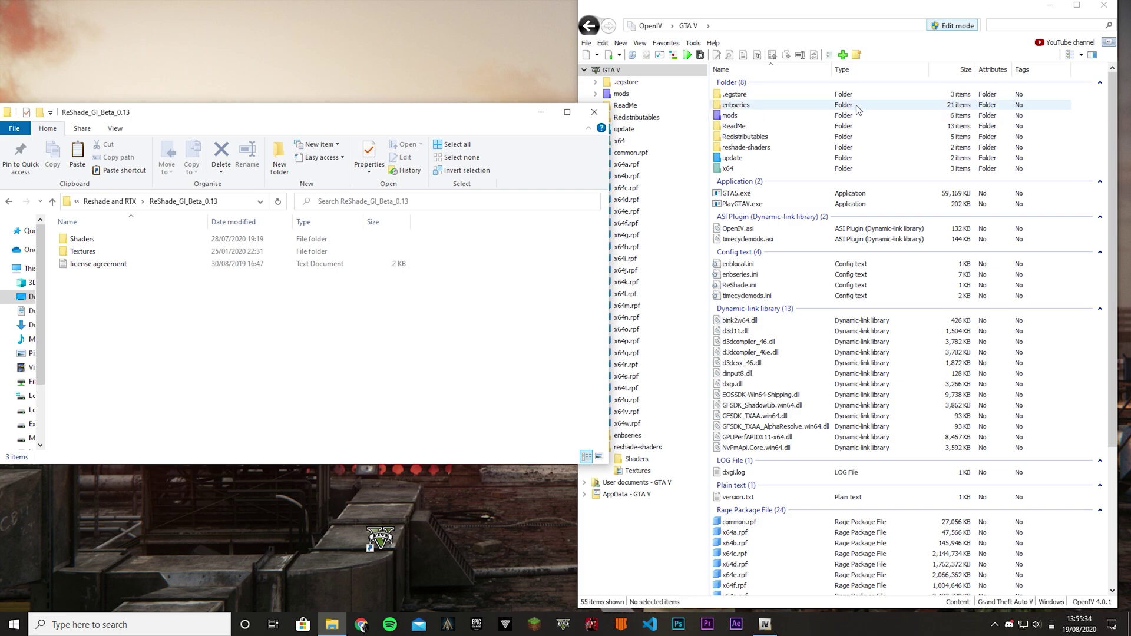
# Step: Open enblocal.ini for editing, check the EnableProxyLibrary, InitProxyFunctions and ProxyLibrary lines under [PROXY], and save the file
pyautogui.click(776, 269)
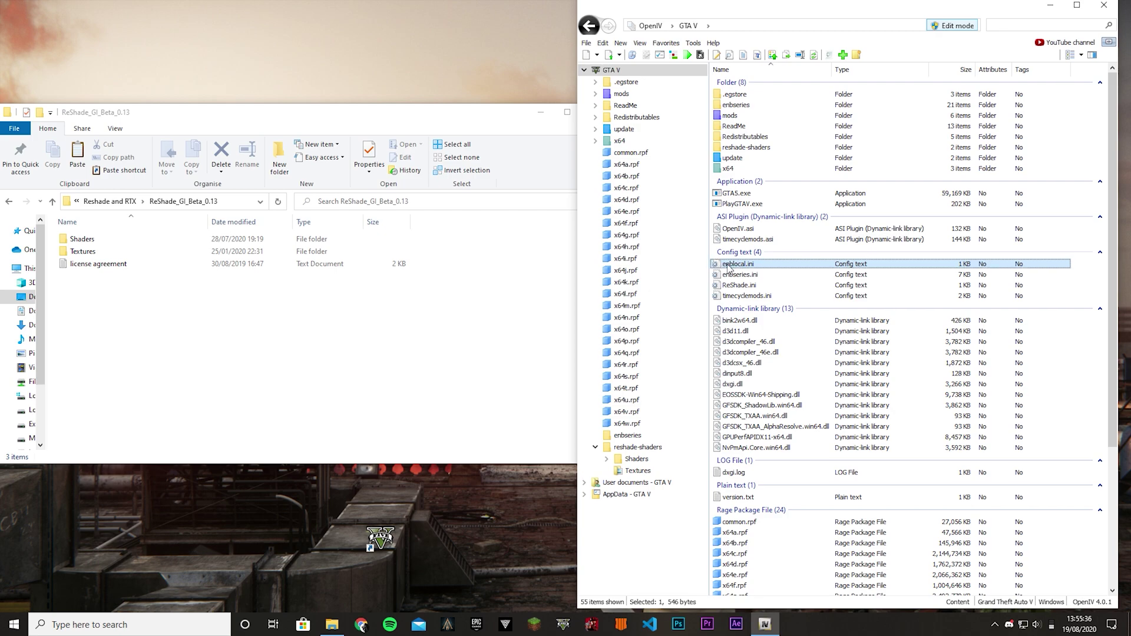
pyautogui.rightClick(729, 266)
pyautogui.click(770, 281)
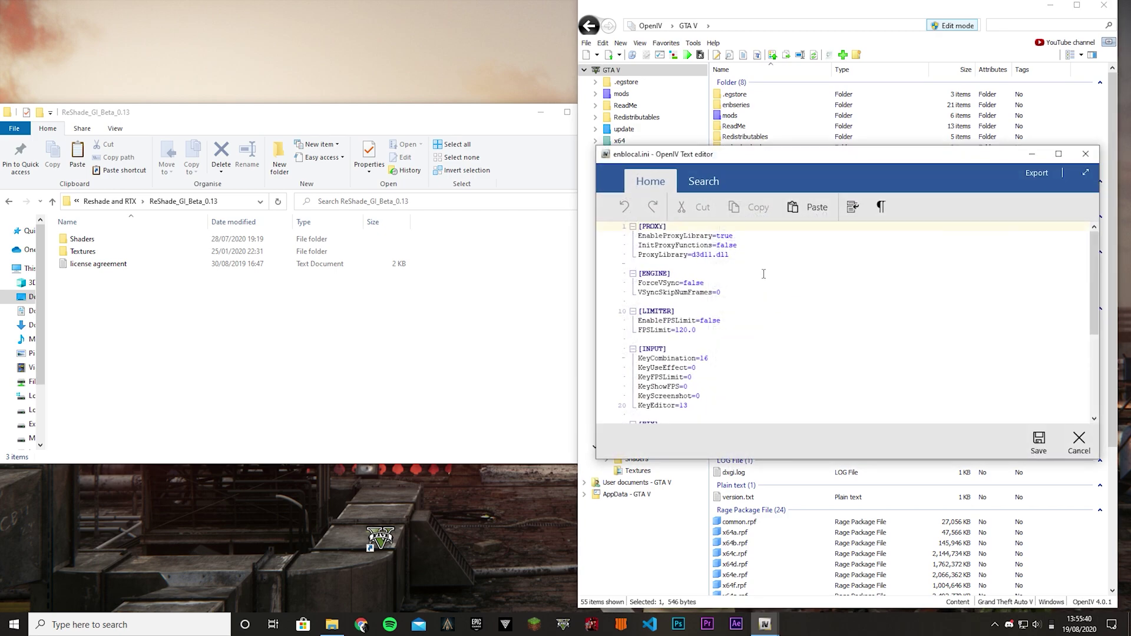
pyautogui.moveTo(761, 267); pyautogui.dragTo(621, 237)
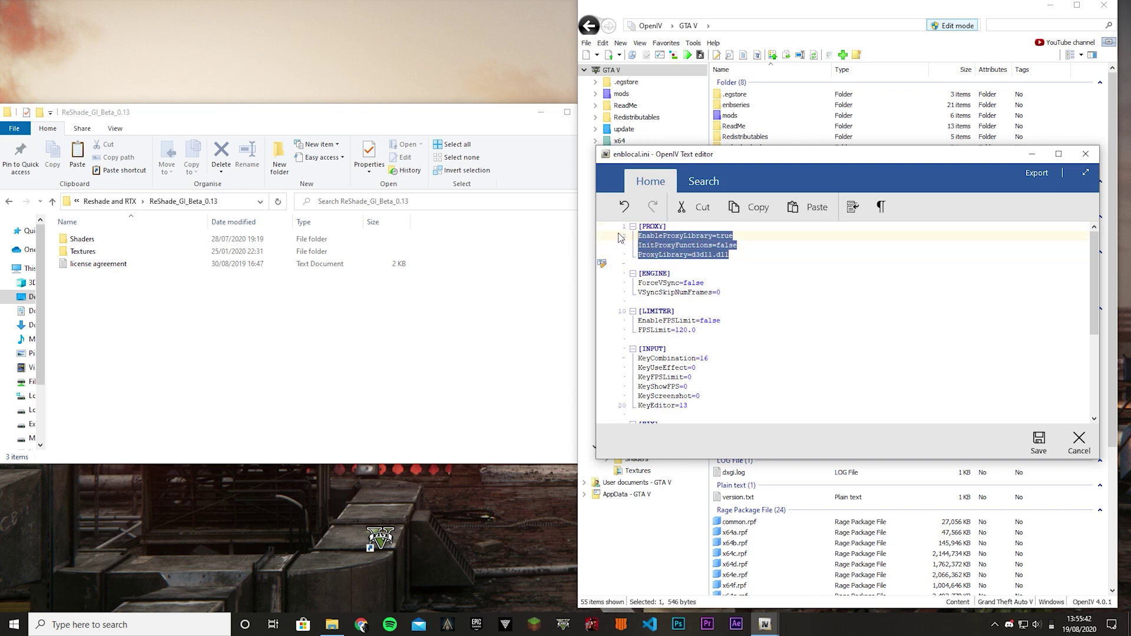
pyautogui.click(766, 260)
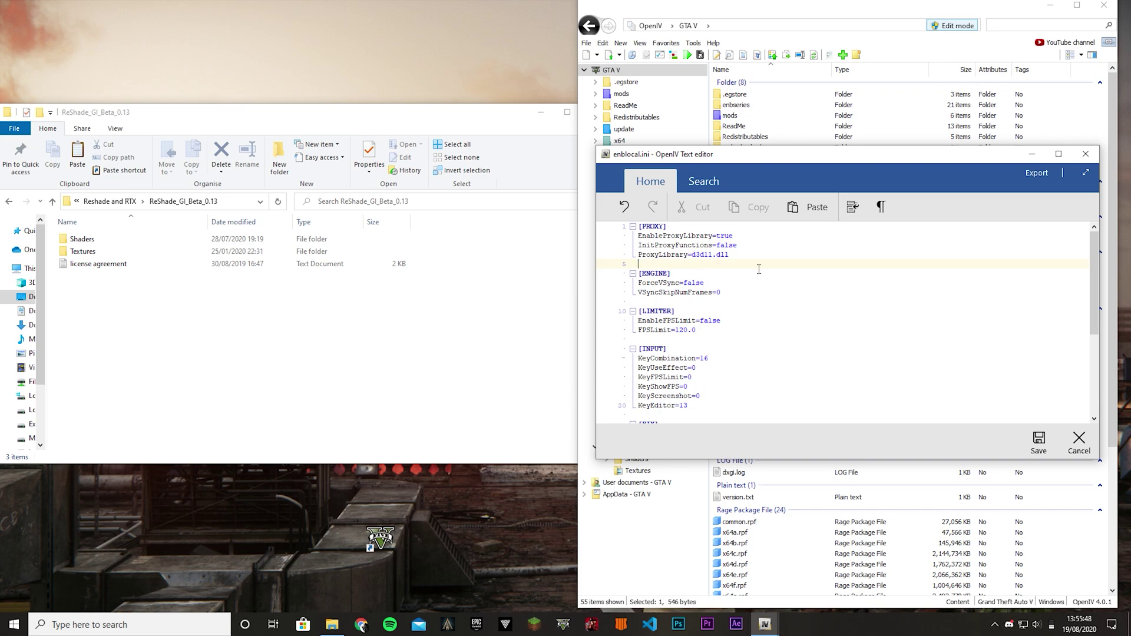
pyautogui.moveTo(759, 266); pyautogui.dragTo(637, 226)
pyautogui.click(748, 250)
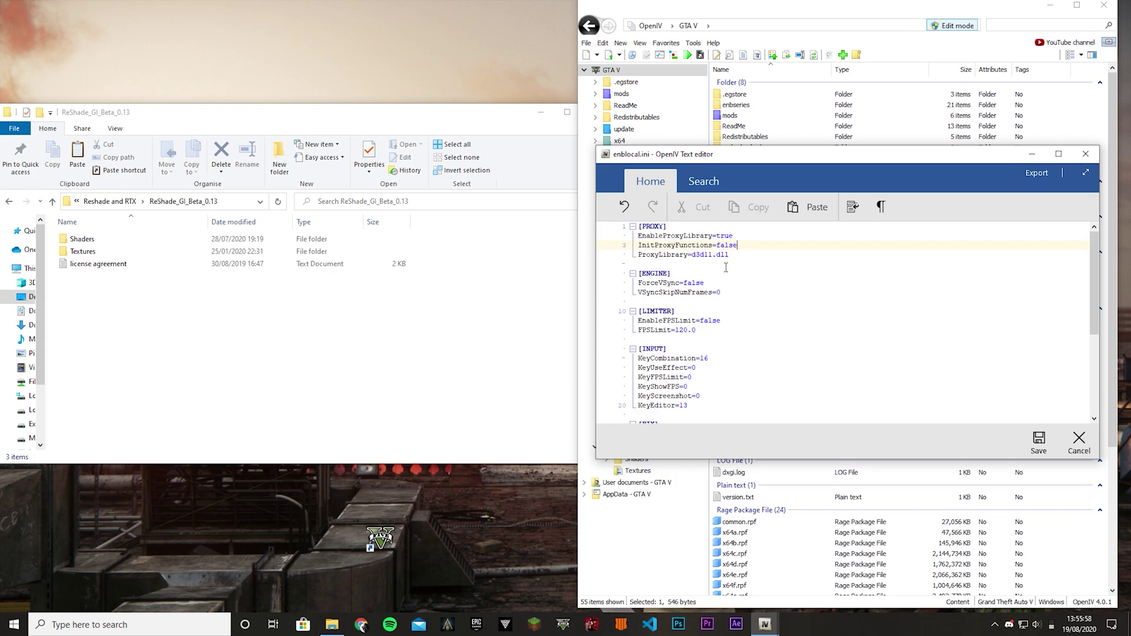
pyautogui.moveTo(761, 259); pyautogui.dragTo(641, 239)
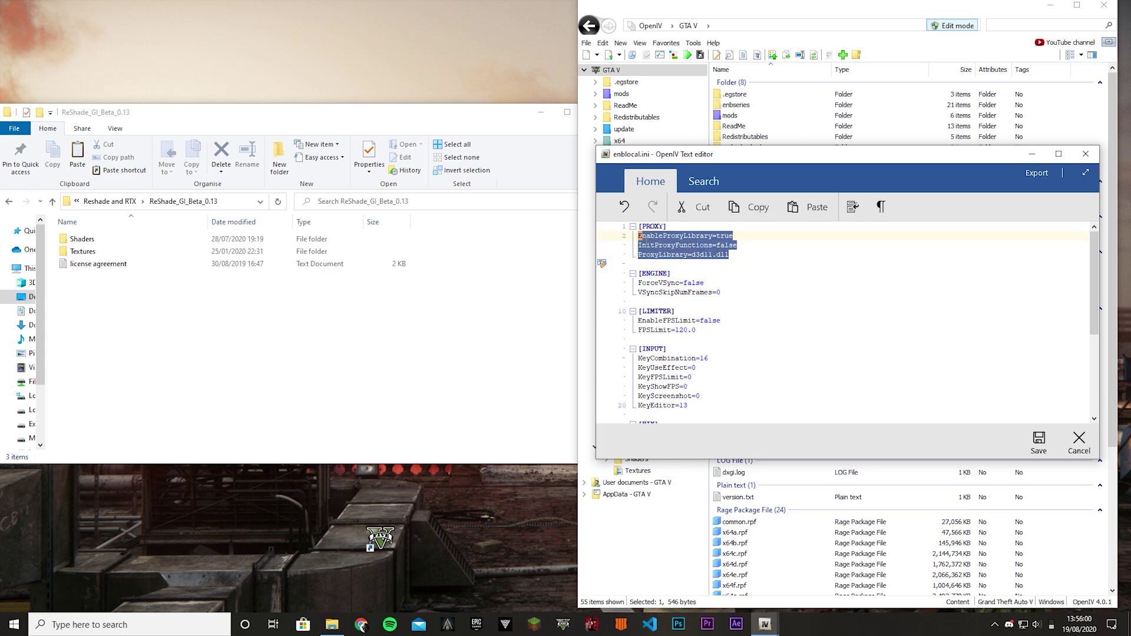
pyautogui.click(760, 260)
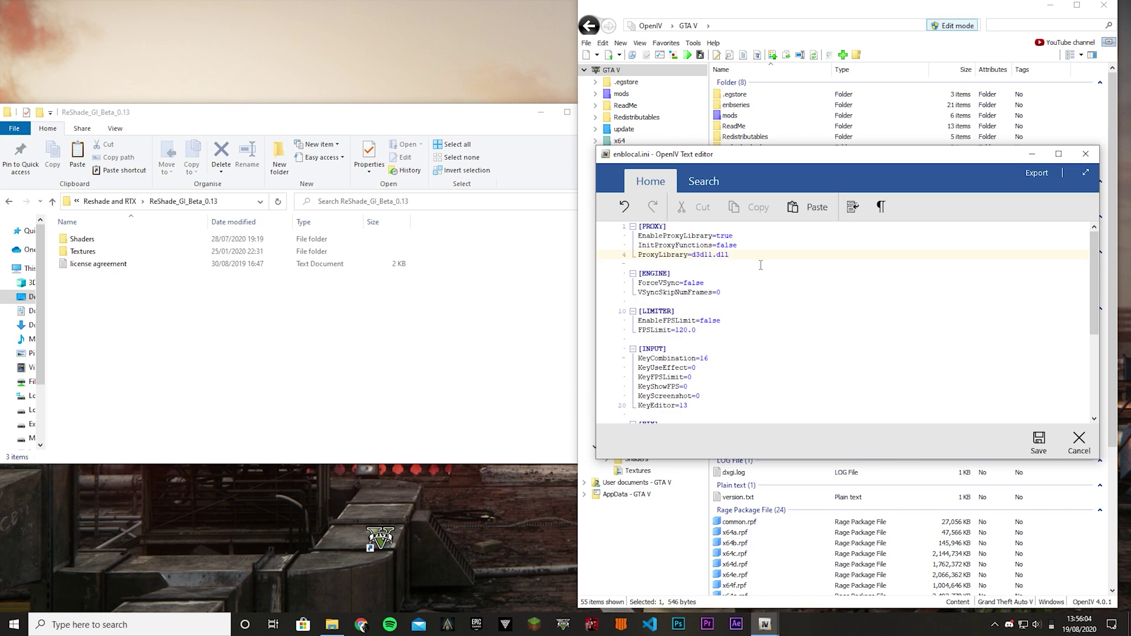
pyautogui.moveTo(761, 265); pyautogui.dragTo(624, 239)
pyautogui.click(760, 257)
pyautogui.scroll(-5, 915, 302)
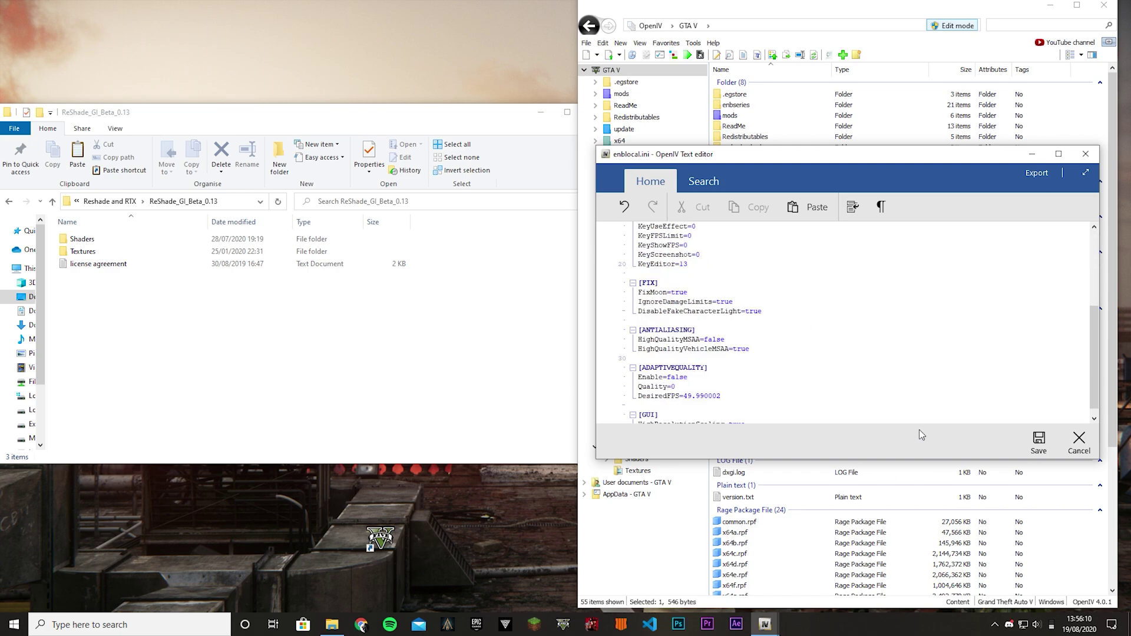
pyautogui.click(1039, 442)
pyautogui.scroll(-5, 993, 490)
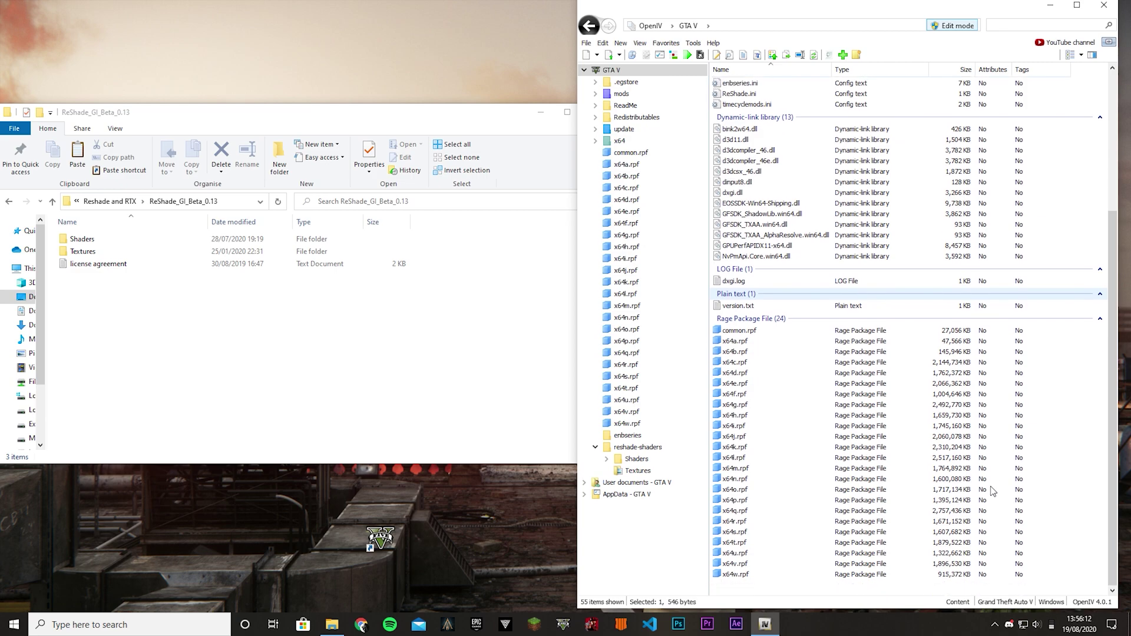
pyautogui.scroll(1, 991, 491)
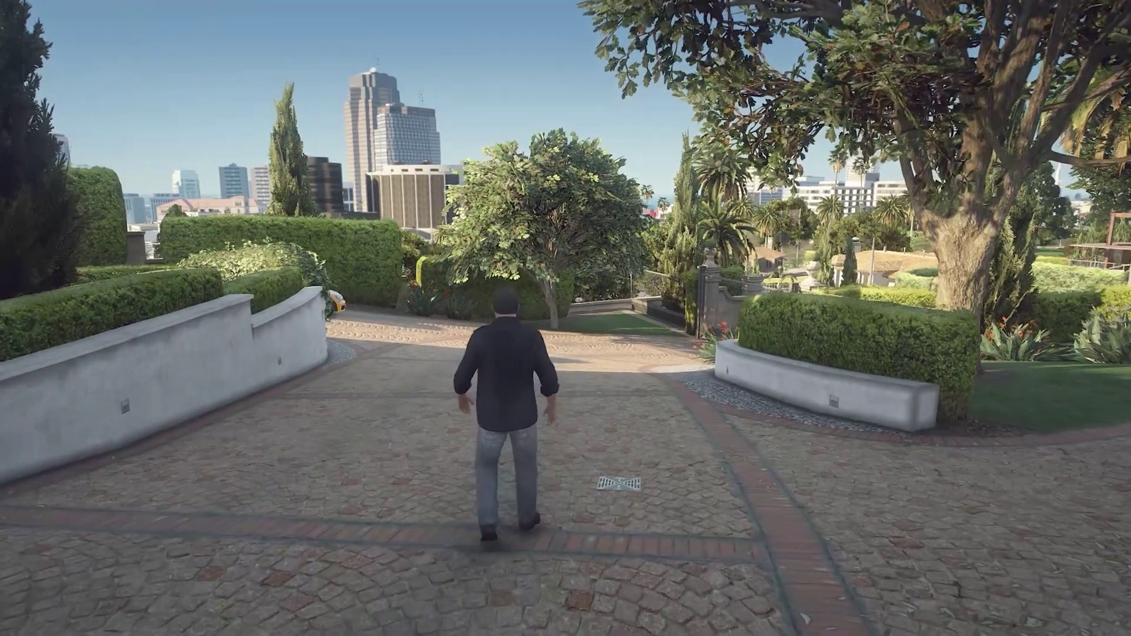
# Step: Show and hide the ENBSeries editor in the running game to check that ENB loads
pyautogui.hotkey('shift', 'Return')
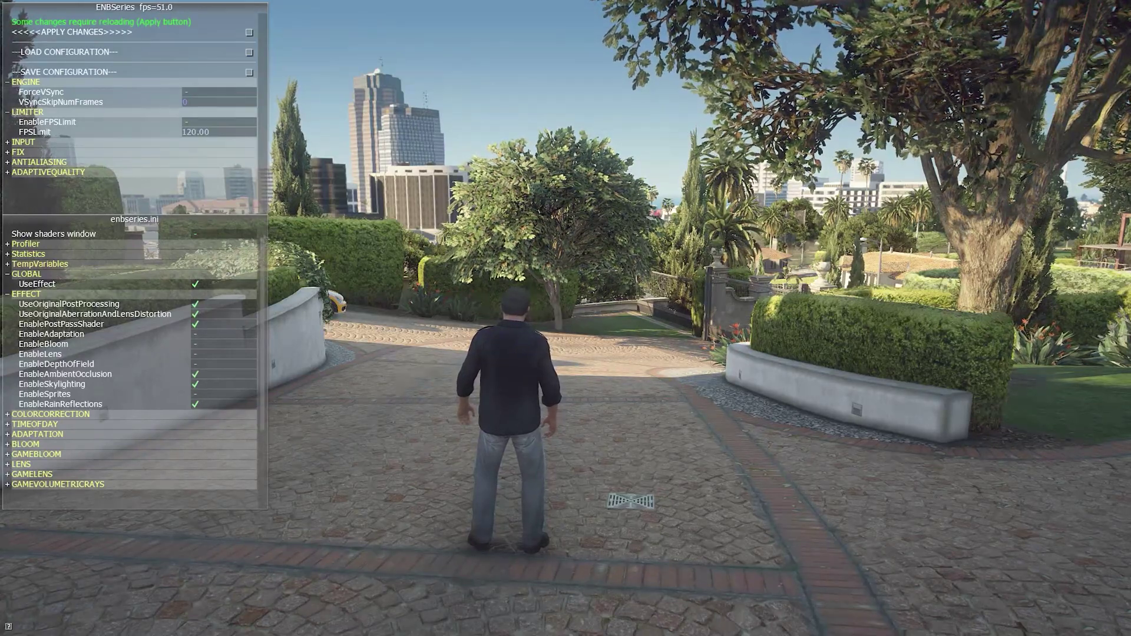
pyautogui.hotkey('shift', 'Return')
pyautogui.hotkey('shift', 'Return')
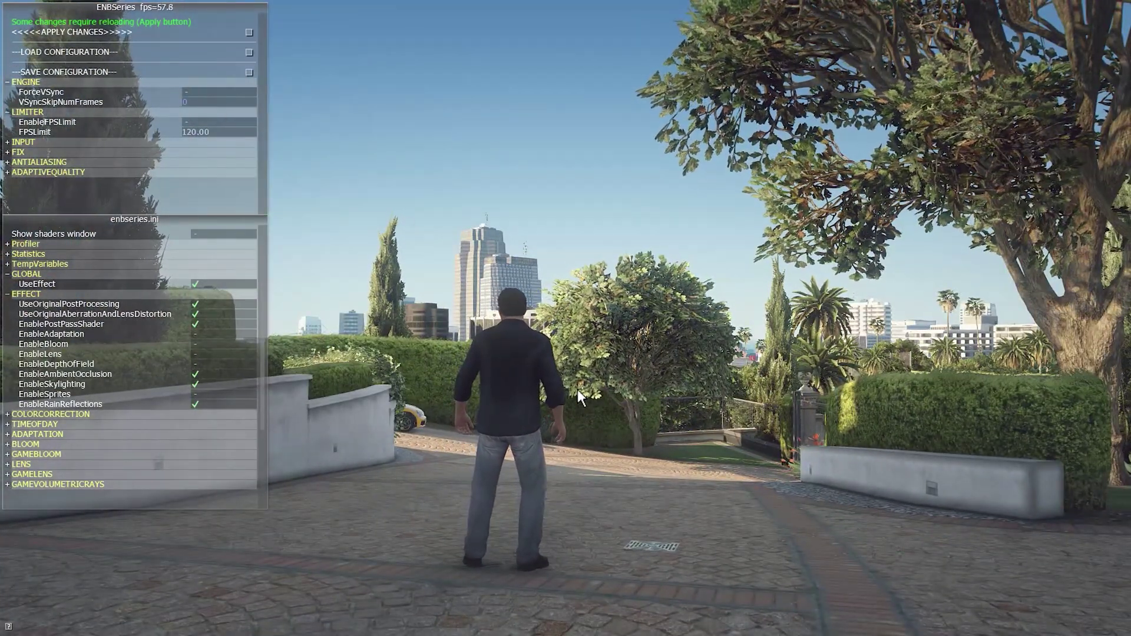
pyautogui.hotkey('shift', 'Return')
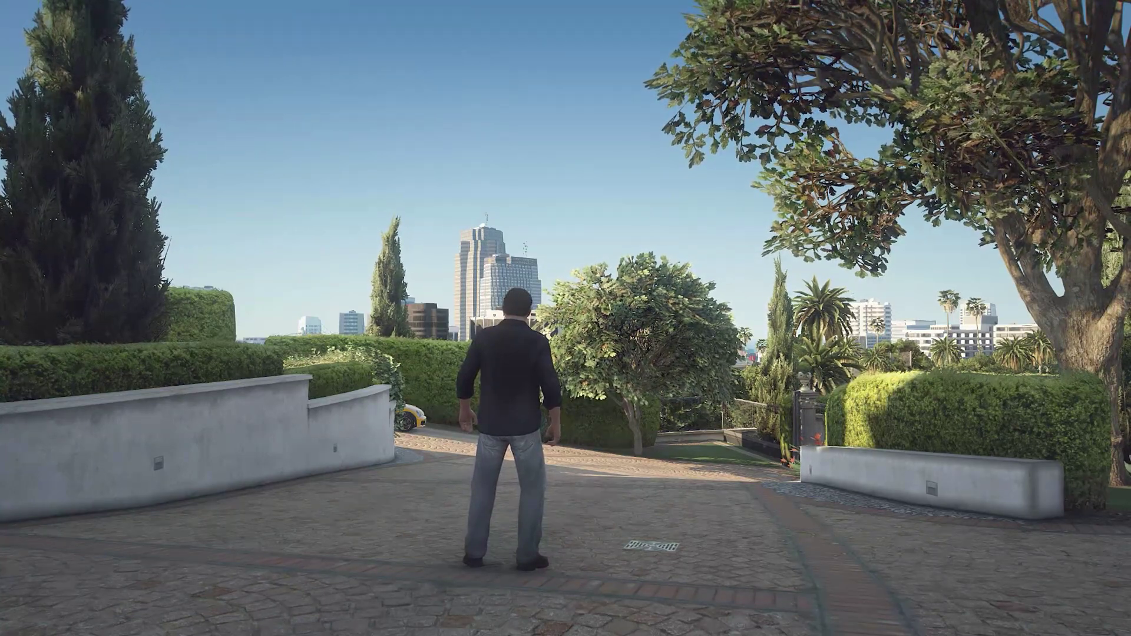
# Step: Set ReShade's Overlay Key to F12 and test it by reopening the overlay in the game with Social Club closed
pyautogui.press('Home')
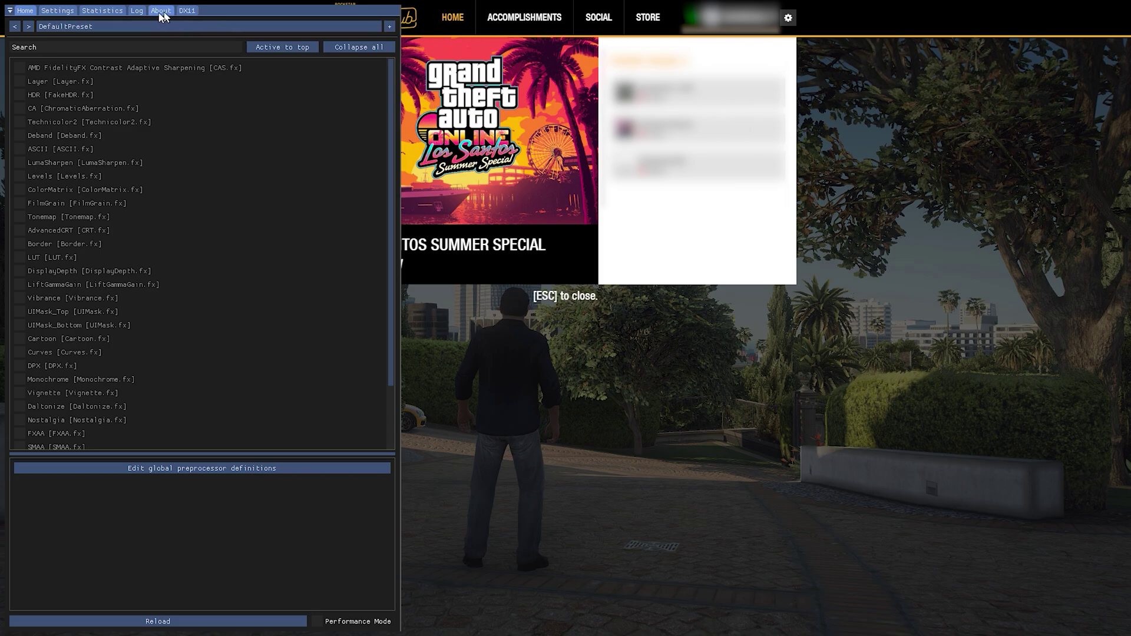
pyautogui.click(58, 11)
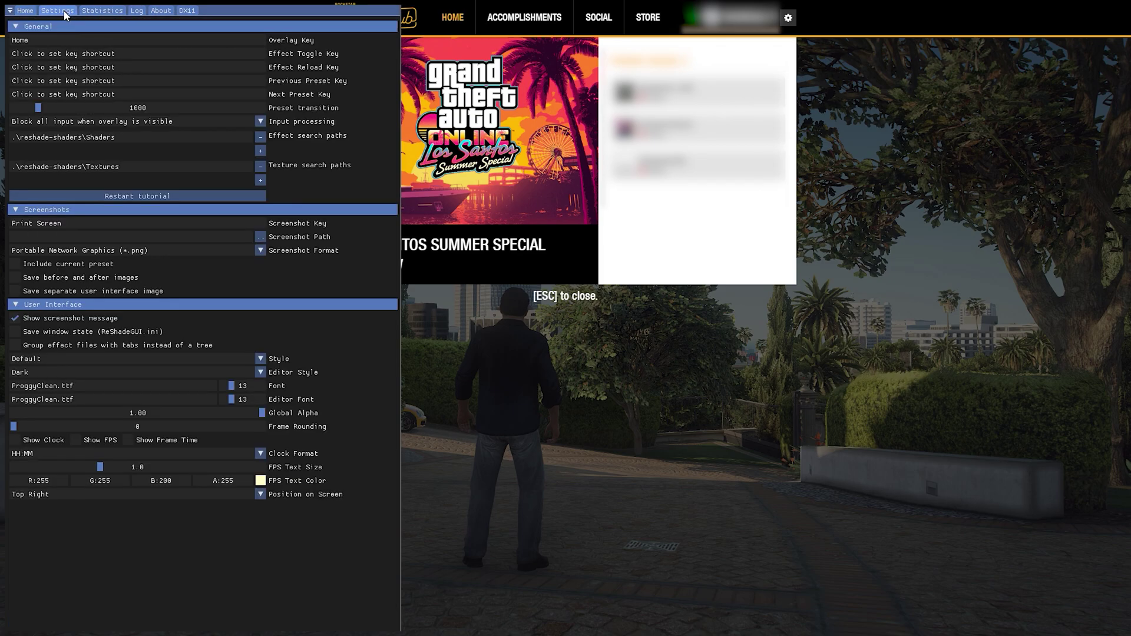
pyautogui.click(58, 40)
pyautogui.click(508, 330)
pyautogui.press('F12')
pyautogui.press('F12')
pyautogui.press('F12')
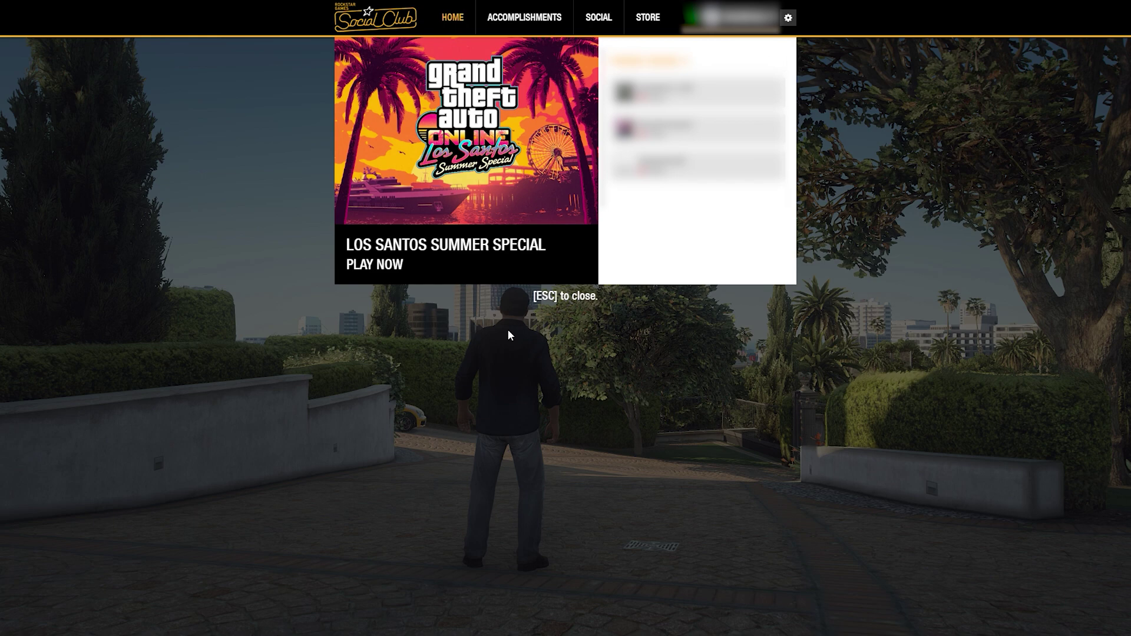
pyautogui.press('Escape')
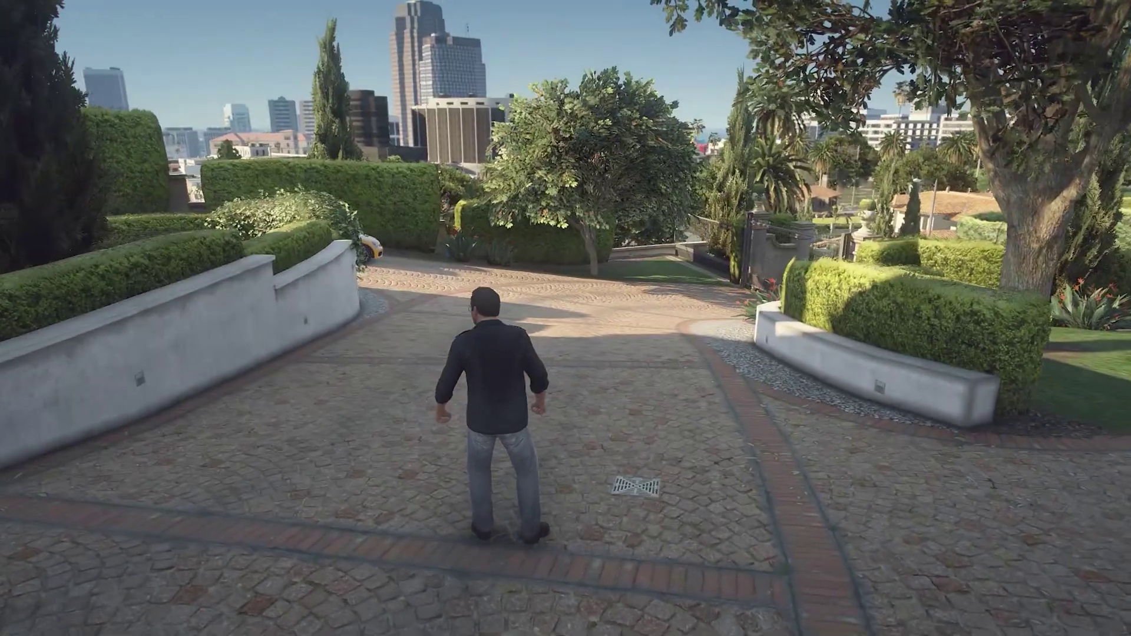
pyautogui.press('F12')
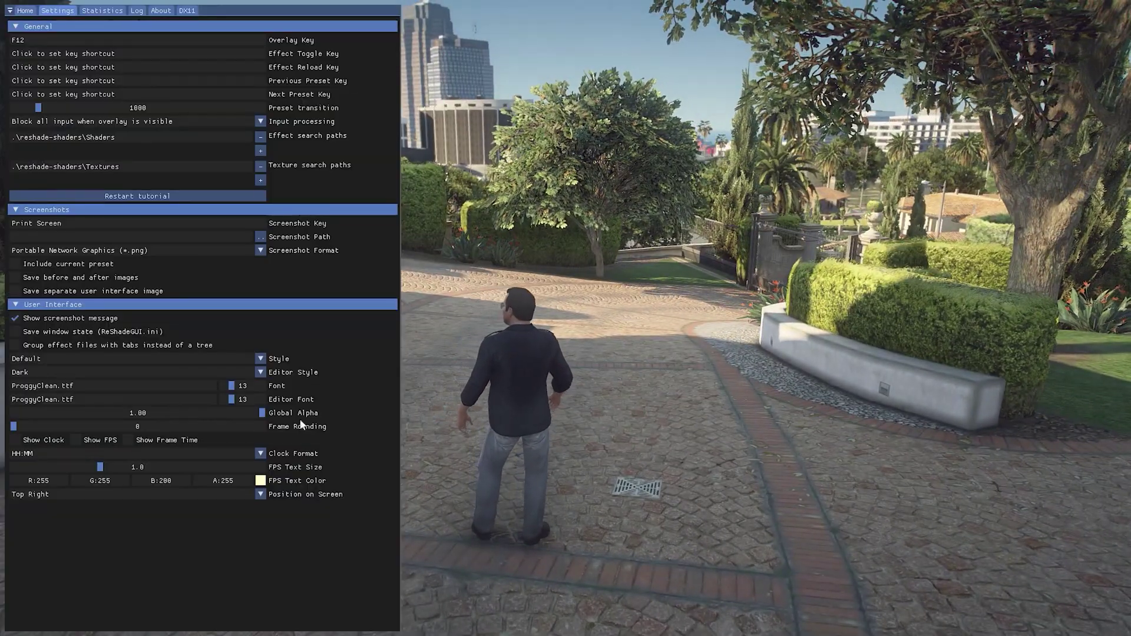
# Step: Find the ray tracing shader by filtering the ReShade effect list with "rt" and enable RTGlobalIllumination [qUINT_rtgi.fx]
pyautogui.click(25, 11)
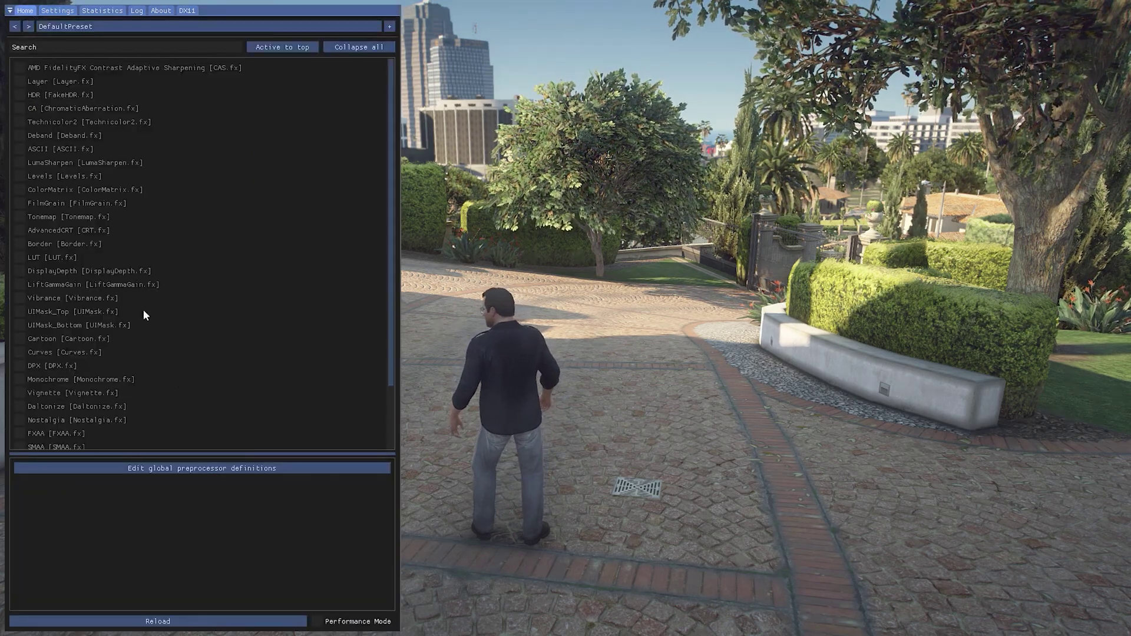
pyautogui.click(97, 47)
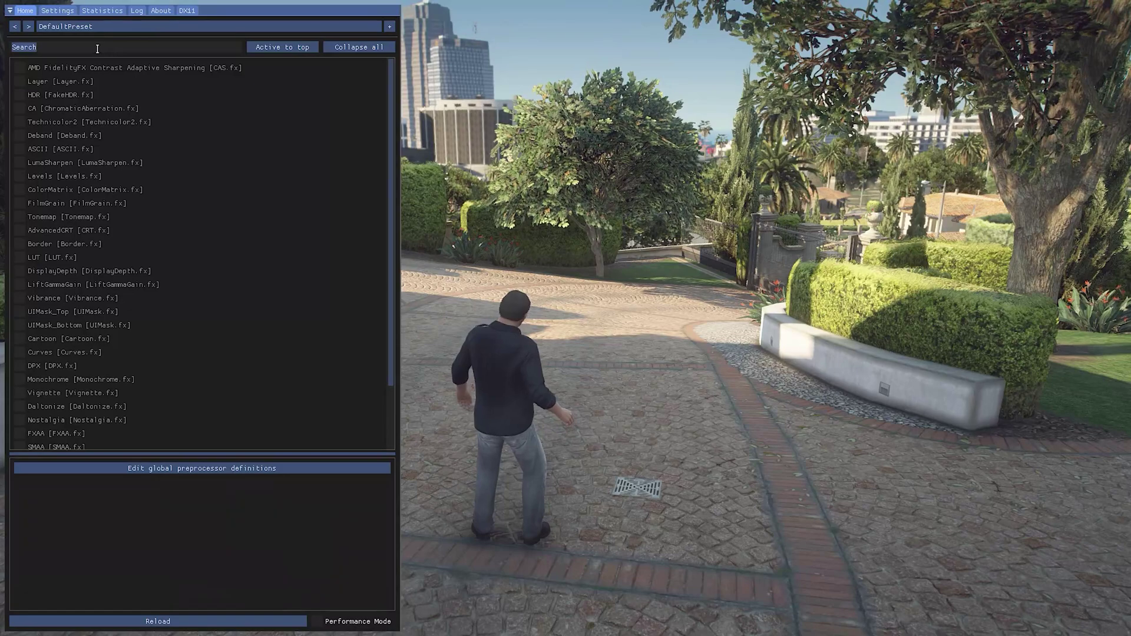
pyautogui.write('rt')
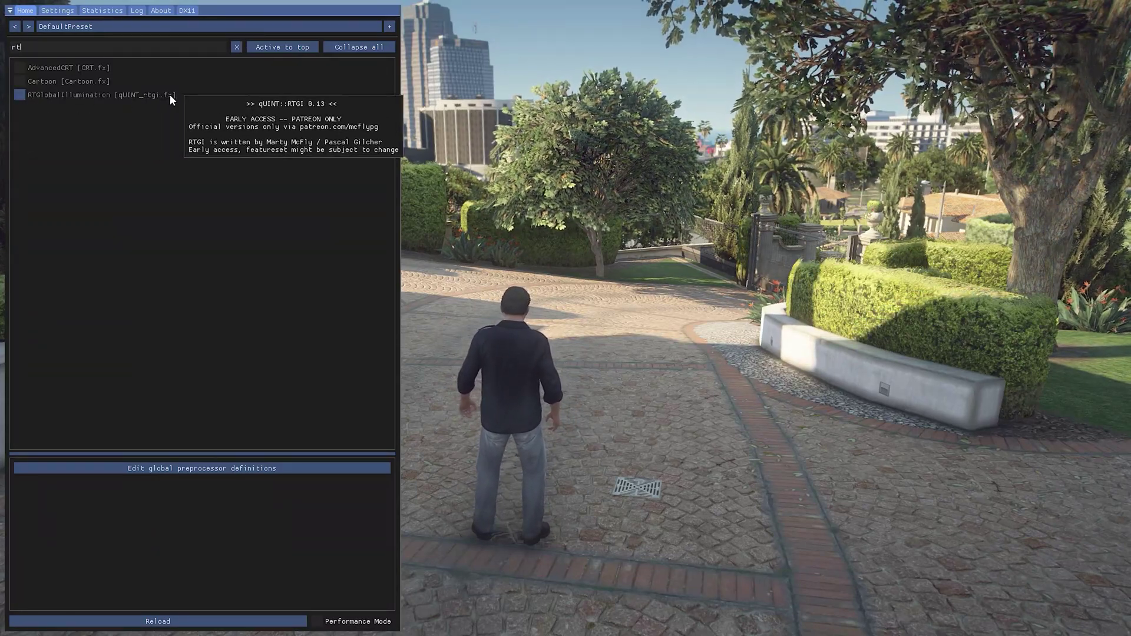
pyautogui.click(20, 96)
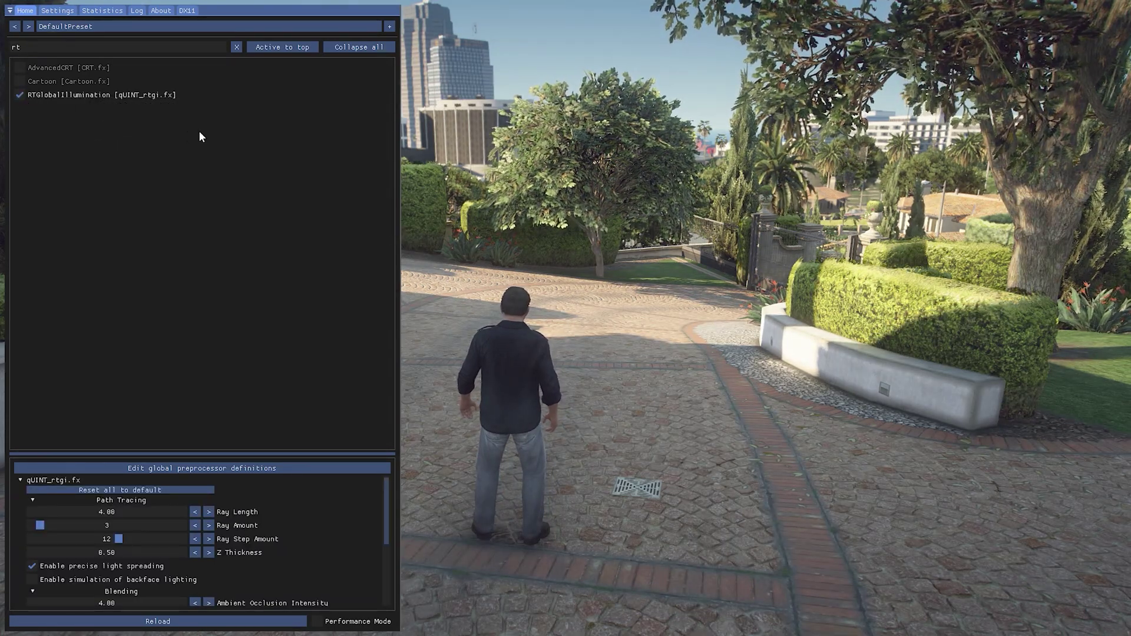
# Step: Switch RTGlobalIllumination off and on repeatedly to compare the scene with and without it, leaving it enabled
pyautogui.click(98, 93)
pyautogui.click(98, 93)
pyautogui.click(98, 93)
pyautogui.click(98, 93)
pyautogui.click(97, 93)
pyautogui.click(97, 94)
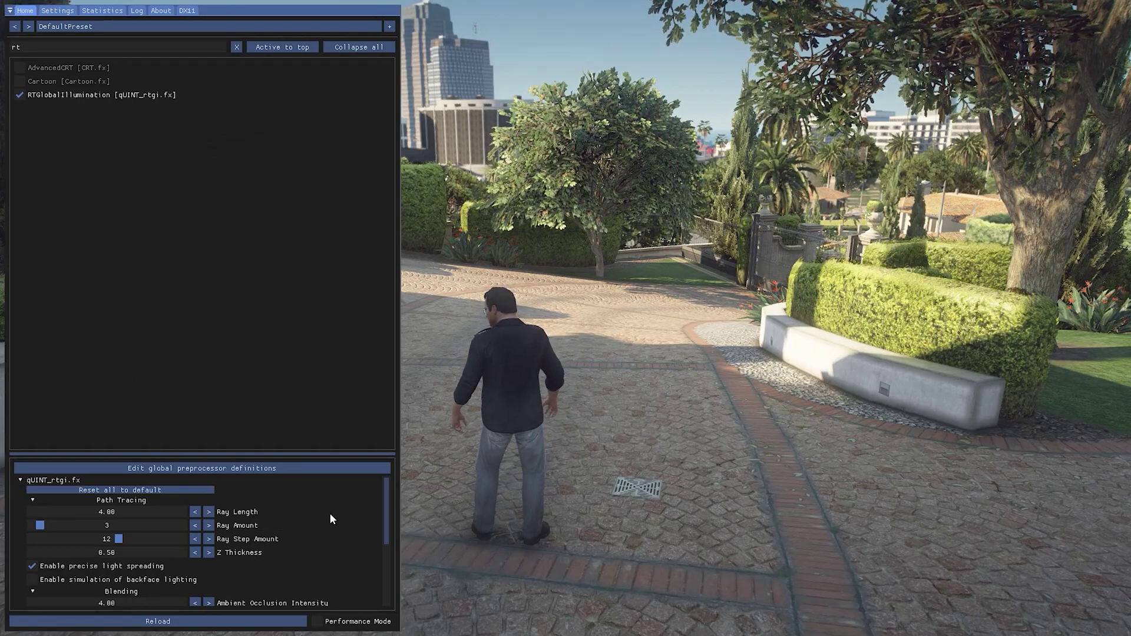
# Step: Clear the effect search, bring active effects to the top of the list and look through the qUINT_rtgi.fx parameters
pyautogui.click(236, 47)
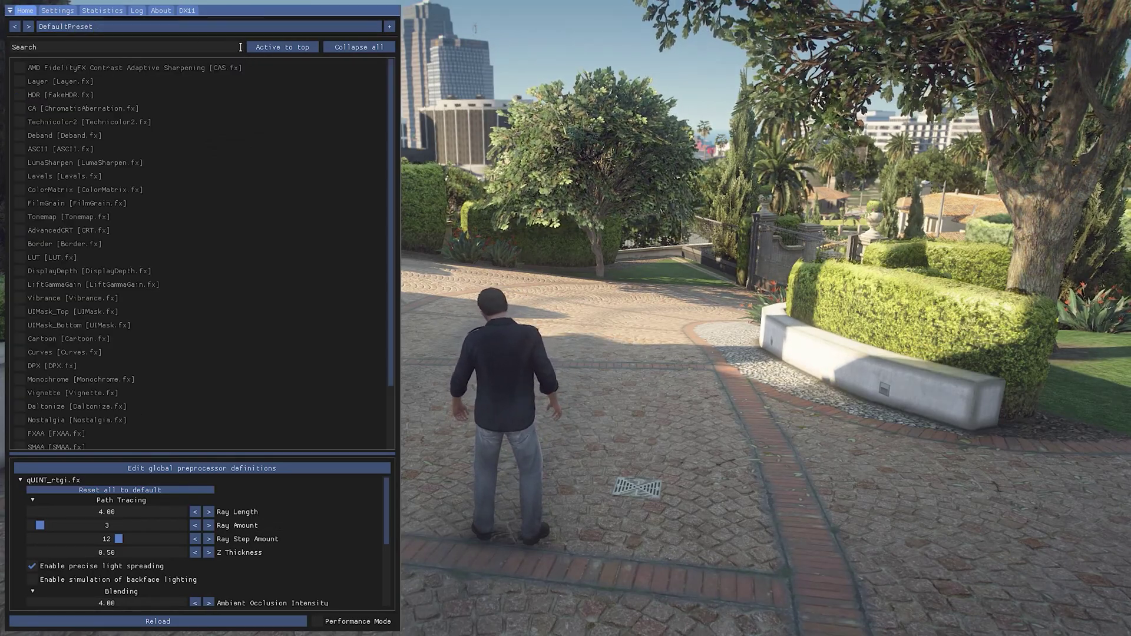
pyautogui.click(282, 47)
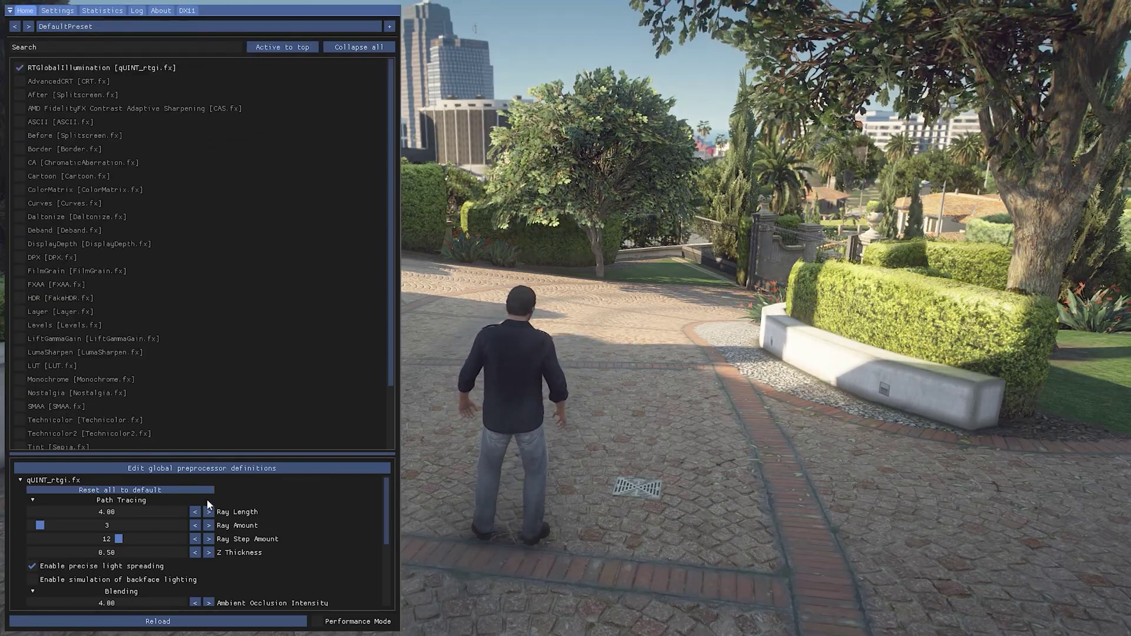
pyautogui.scroll(-4, 315, 513)
pyautogui.scroll(4, 266, 525)
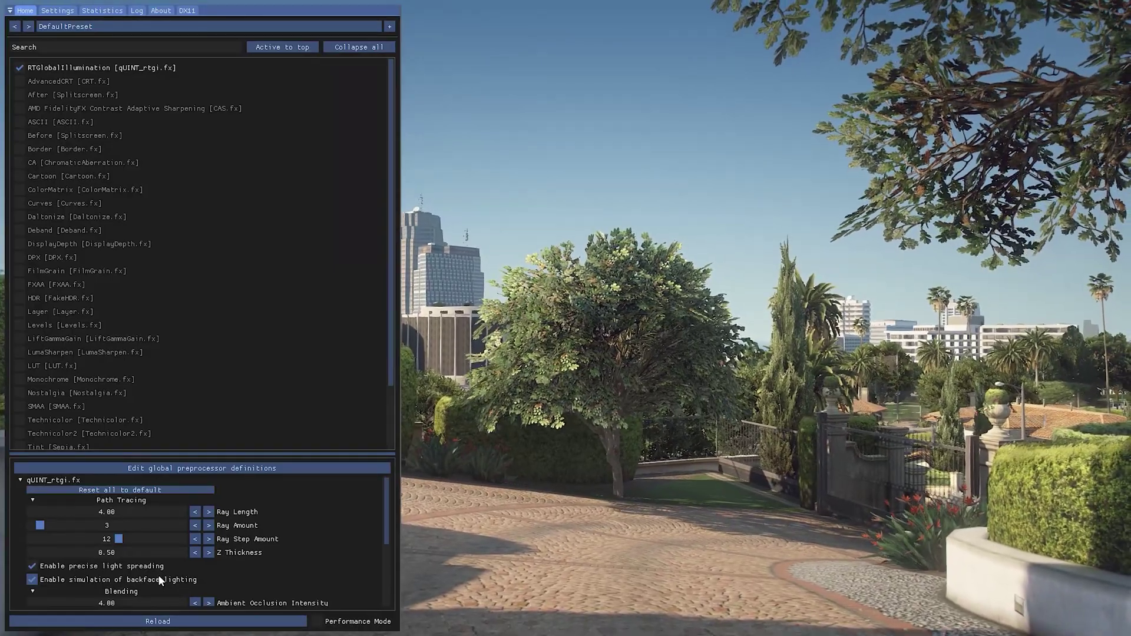
# Step: Enable simulation of backface lighting and set Ray Length to about 15, Ray Amount to 12 and Ray Step Amount to 9
pyautogui.moveTo(129, 514)
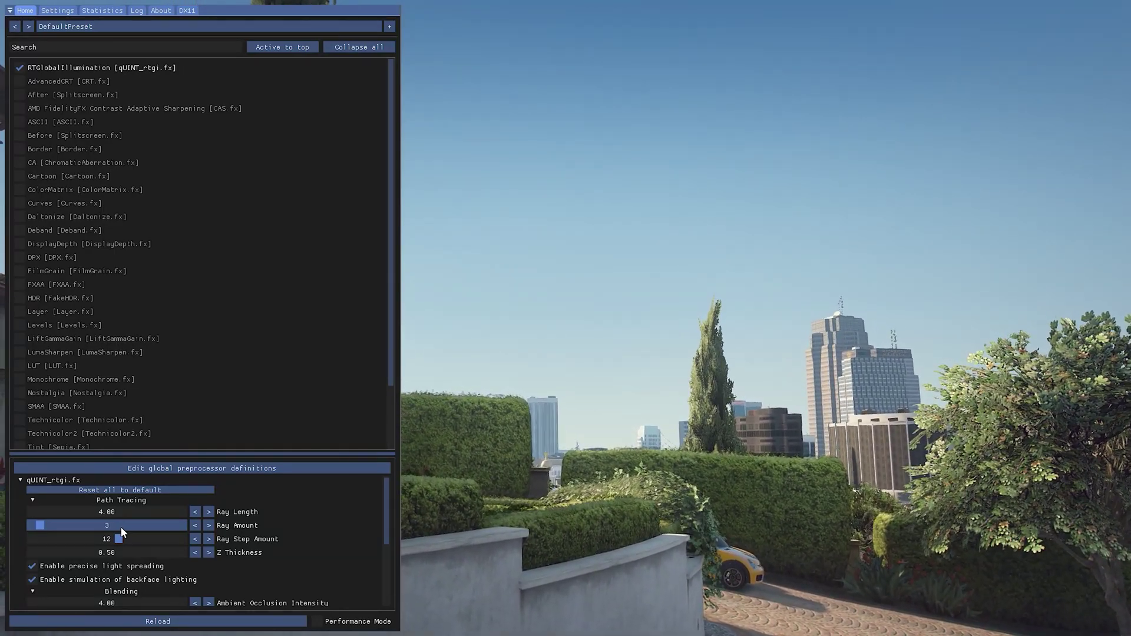
pyautogui.moveTo(93, 510); pyautogui.dragTo(804, 544)
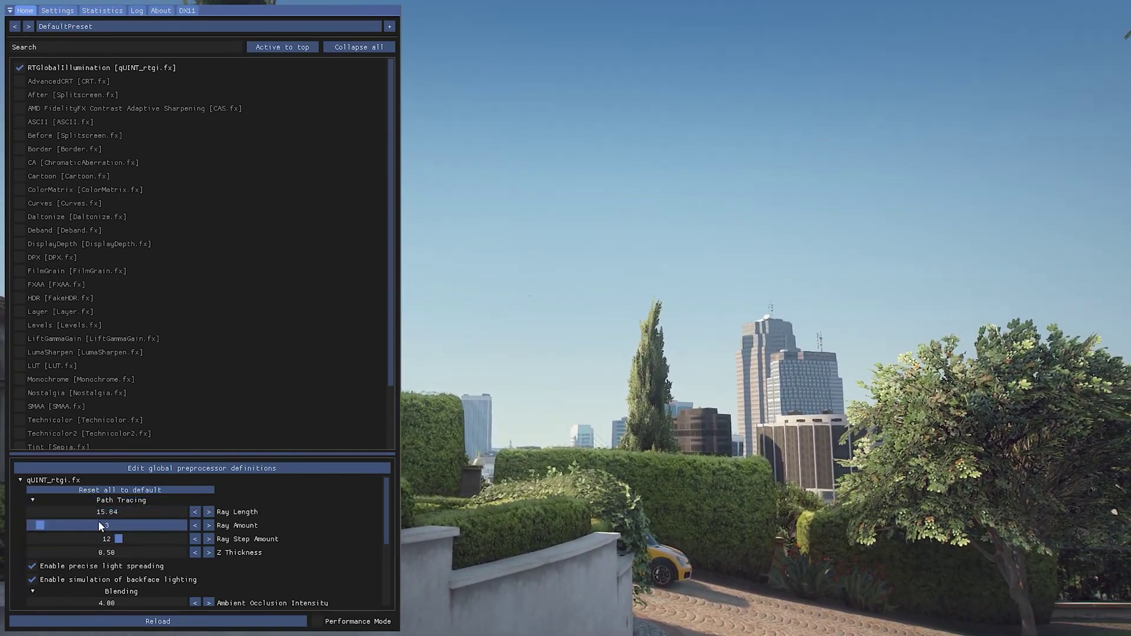
pyautogui.moveTo(153, 525); pyautogui.dragTo(94, 542)
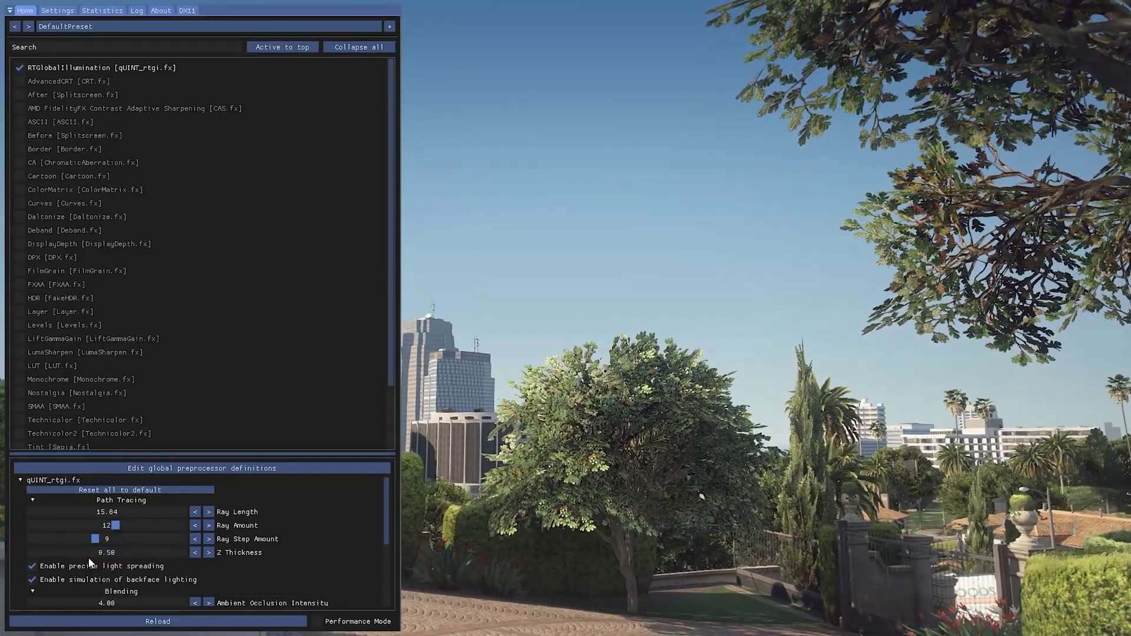
# Step: Compare the scene with RTGlobalIllumination disabled and enabled, with the overlay shown and hidden, leaving the effect on
pyautogui.press('Home')
pyautogui.press('Home')
pyautogui.moveTo(37, 69)
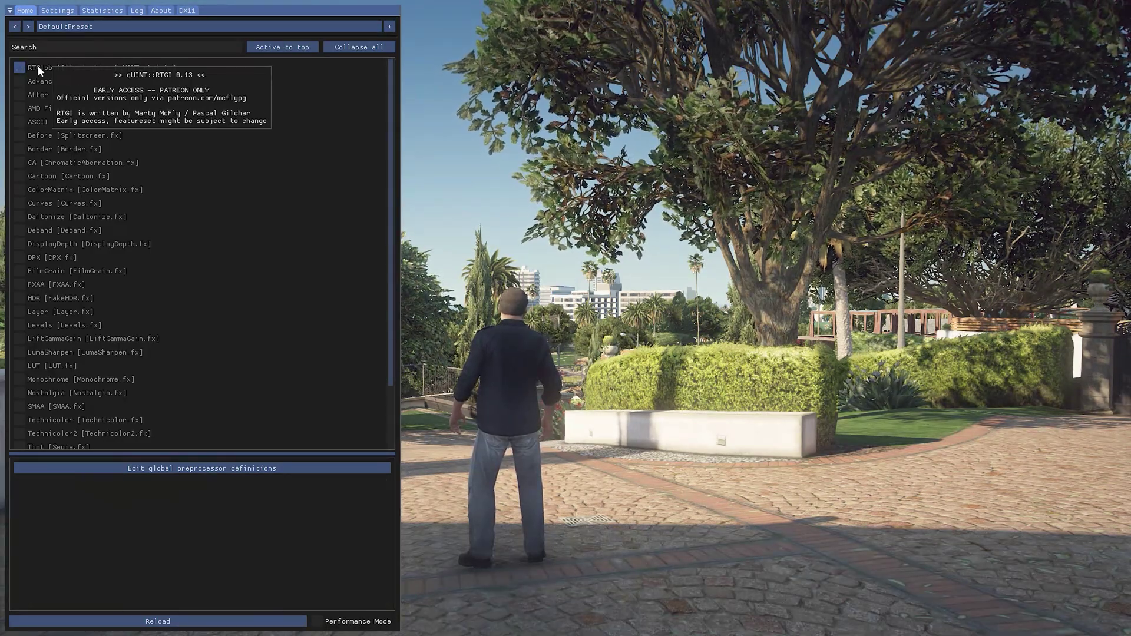
pyautogui.press('Home')
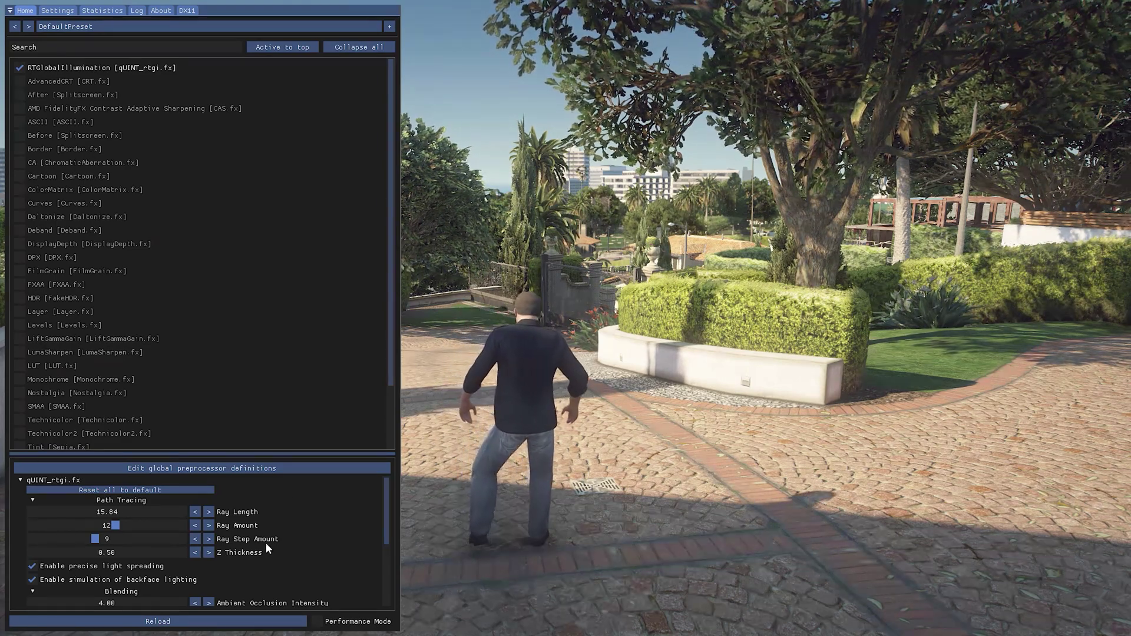
# Step: Adjust the Z Thickness of the RTGI path tracing
pyautogui.moveTo(133, 553)
pyautogui.moveTo(59, 550); pyautogui.dragTo(404, 552)
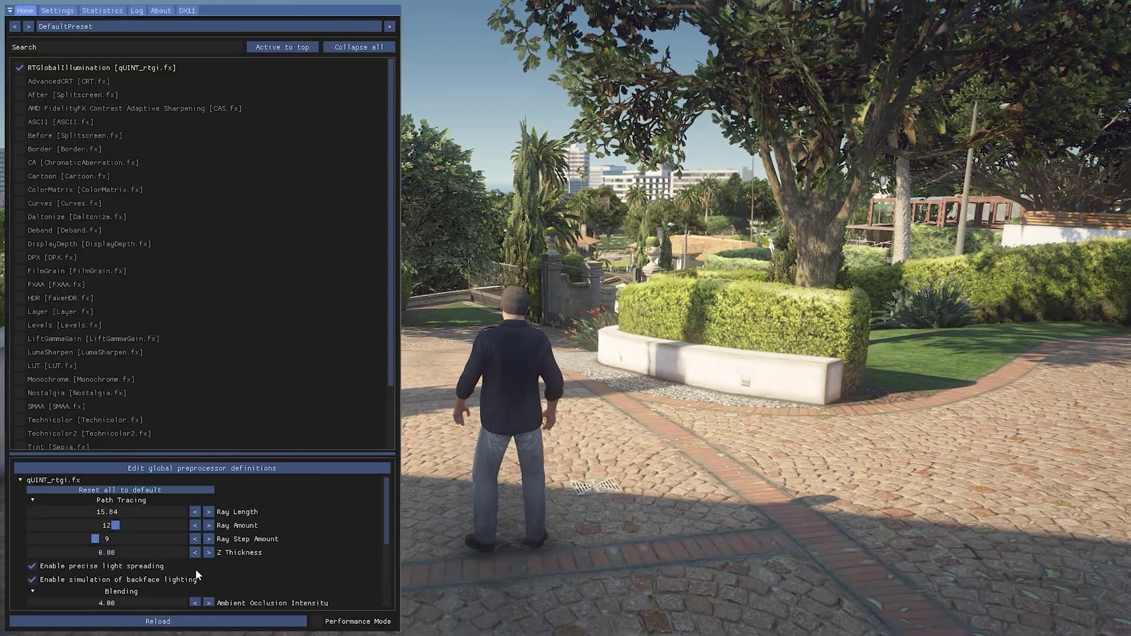
pyautogui.scroll(-1, 196, 574)
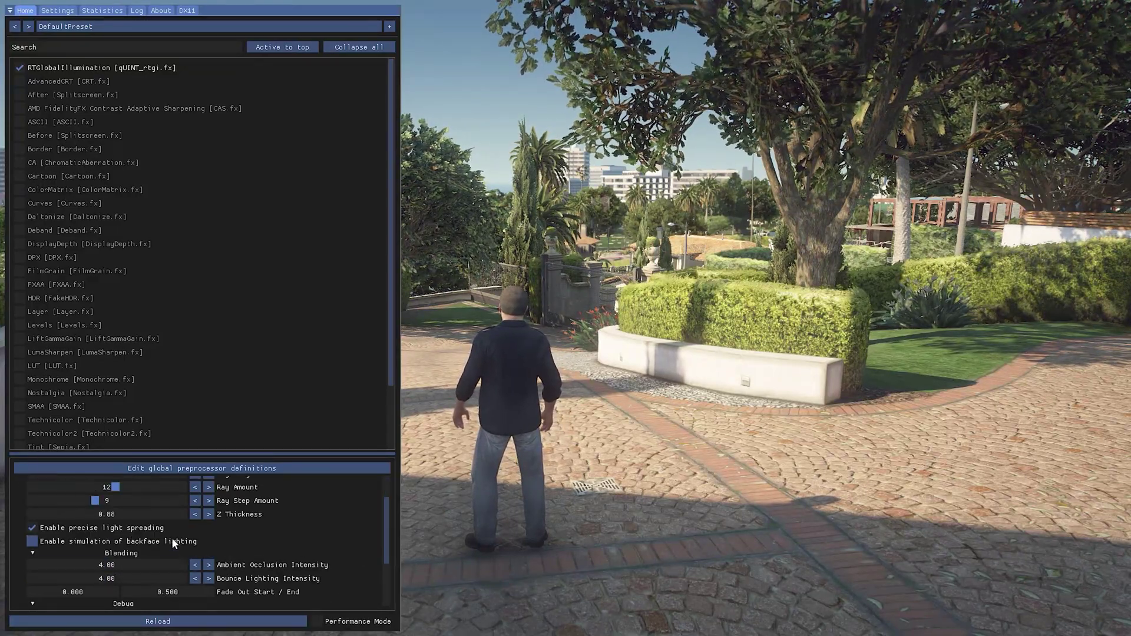
# Step: Try lower and higher Ambient Occlusion Intensity values under Blending and leave it at about 8
pyautogui.scroll(-2, 256, 525)
pyautogui.moveTo(126, 488); pyautogui.dragTo(224, 490)
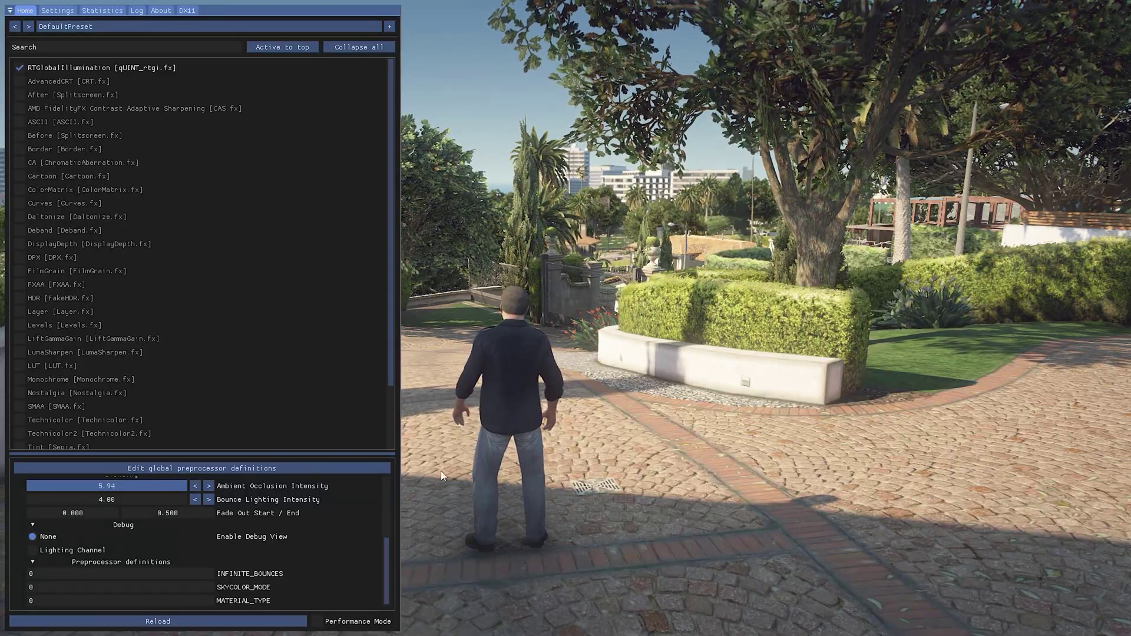
pyautogui.moveTo(423, 482); pyautogui.dragTo(230, 480)
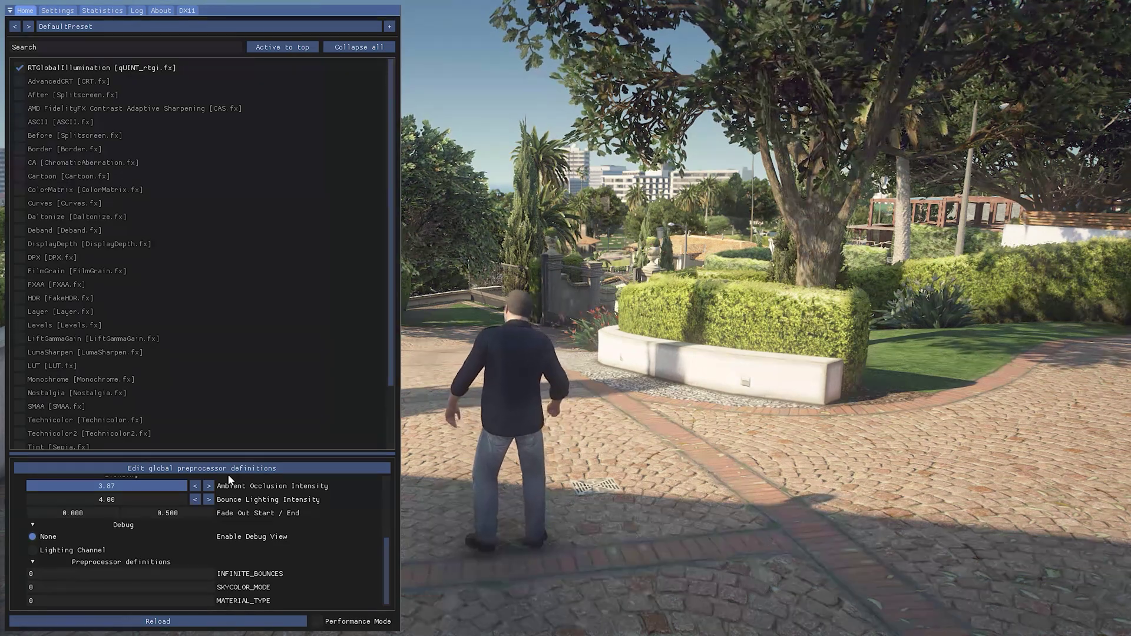
pyautogui.moveTo(229, 480); pyautogui.dragTo(521, 499)
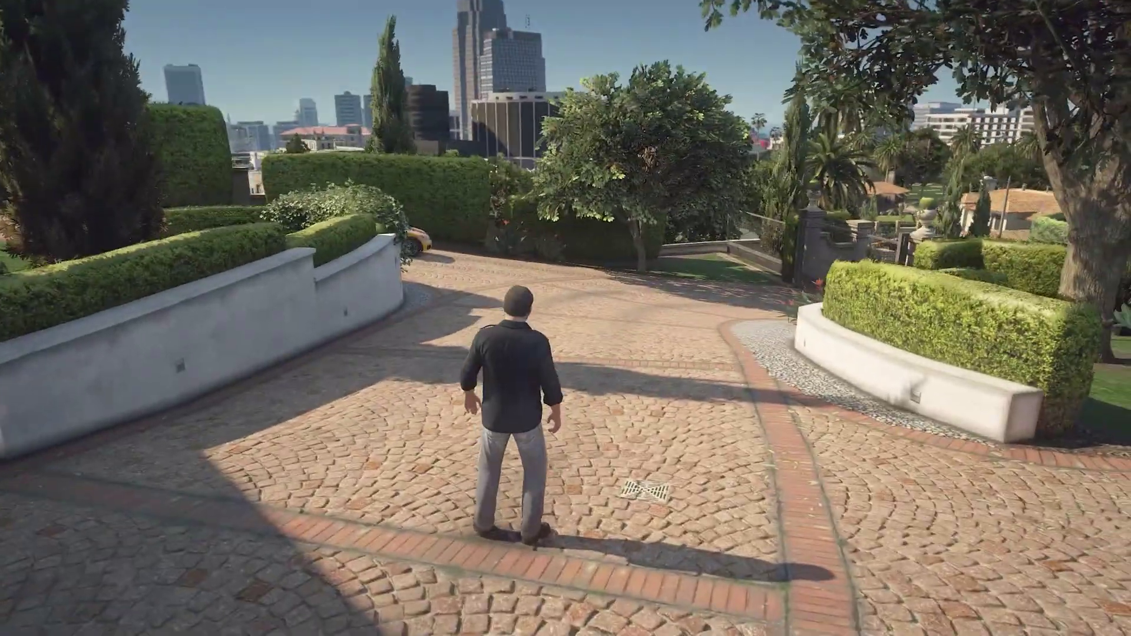
# Step: Adjust Bounce Lighting Intensity in the RTGI Blending settings and close the ReShade overlay
pyautogui.press('Home')
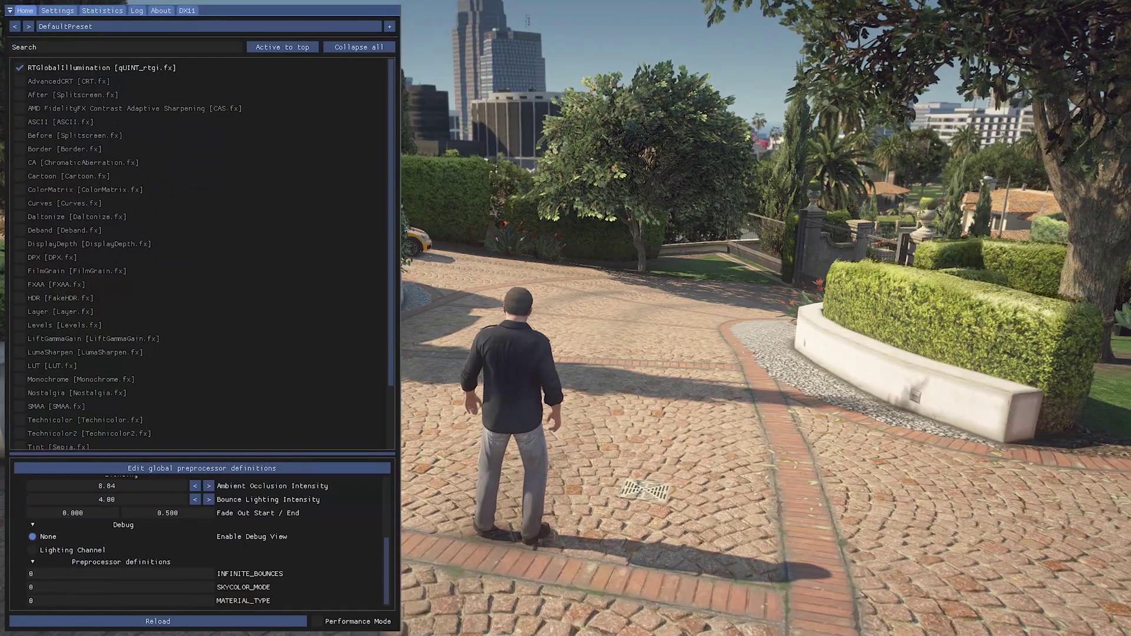
pyautogui.moveTo(105, 498); pyautogui.dragTo(255, 463)
pyautogui.moveTo(475, 432); pyautogui.dragTo(131, 510)
pyautogui.press('Home')
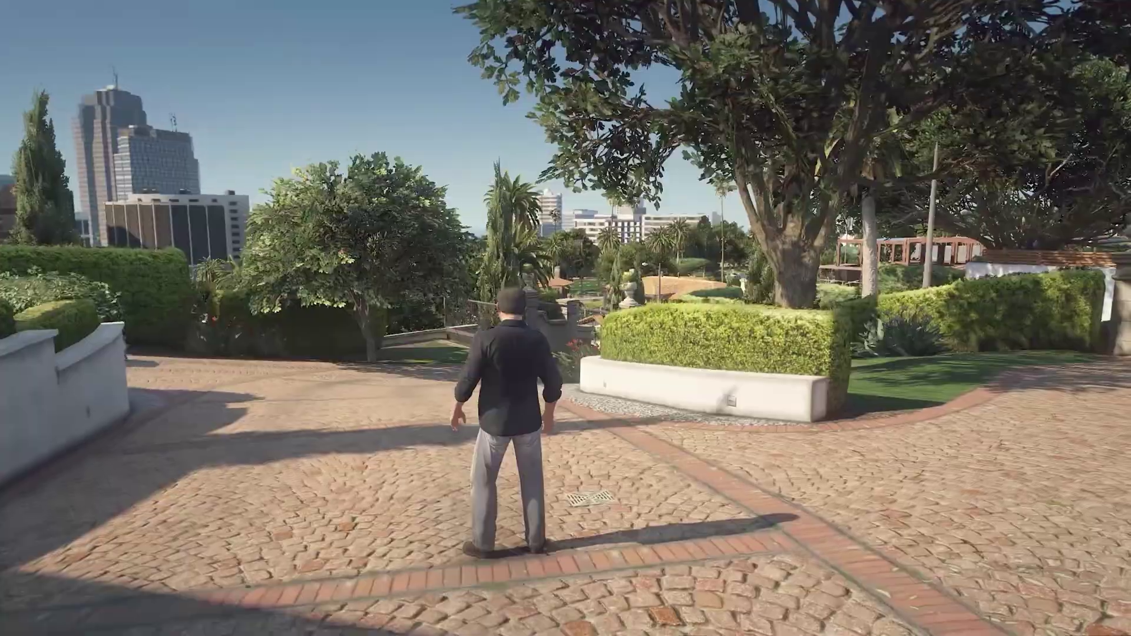
# Step: Walk the character out to the street and briefly show and hide the ReShade overlay to check the ray-traced lighting there
pyautogui.press('w')
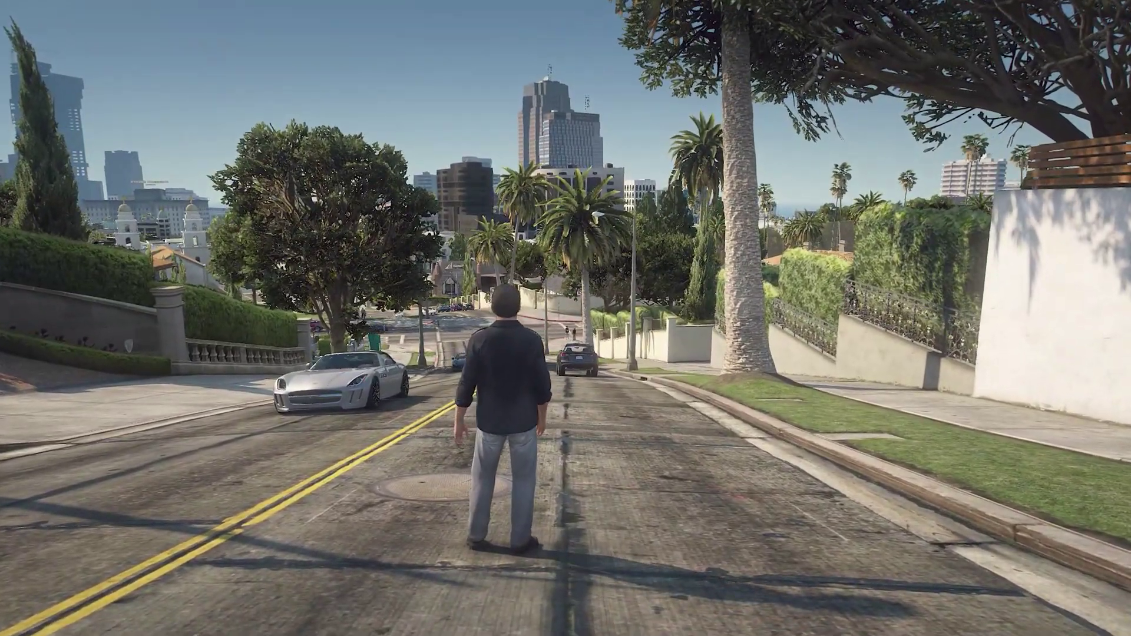
pyautogui.press('Home')
pyautogui.press('Home')
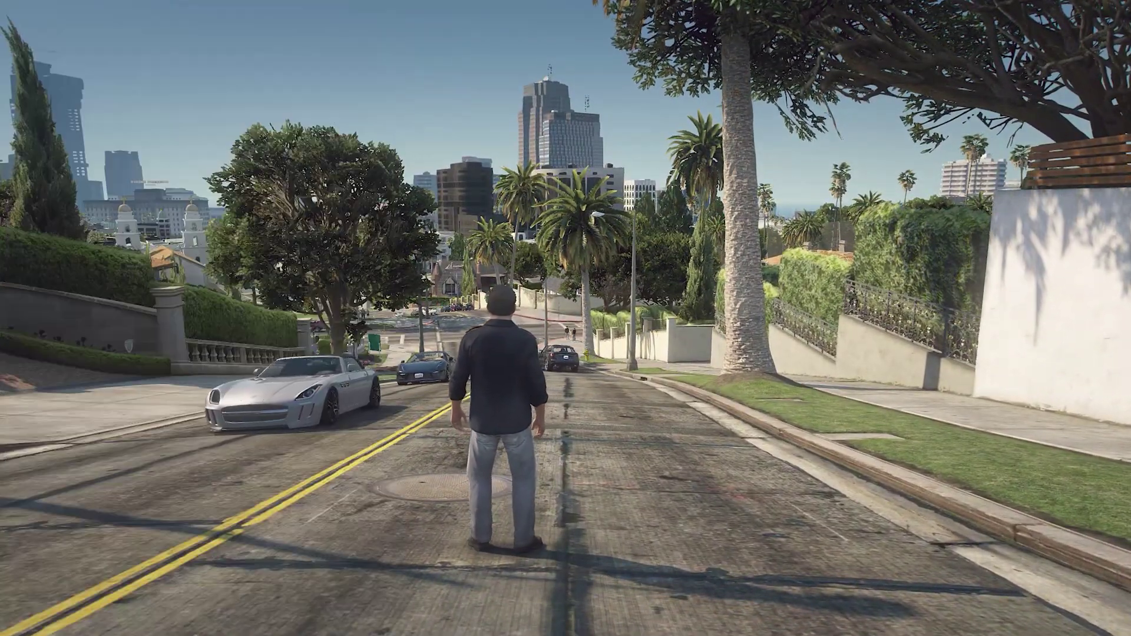